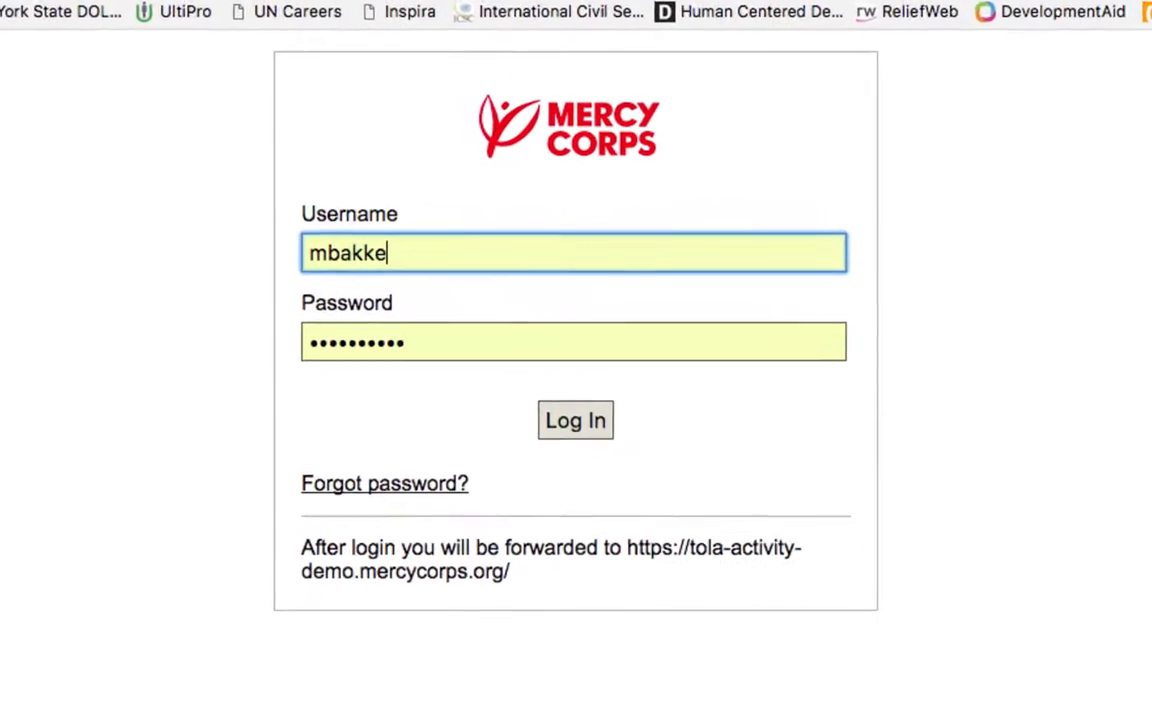
Log in on the Mercy Corps login page with the demo account credentials.
left_click(586, 445)
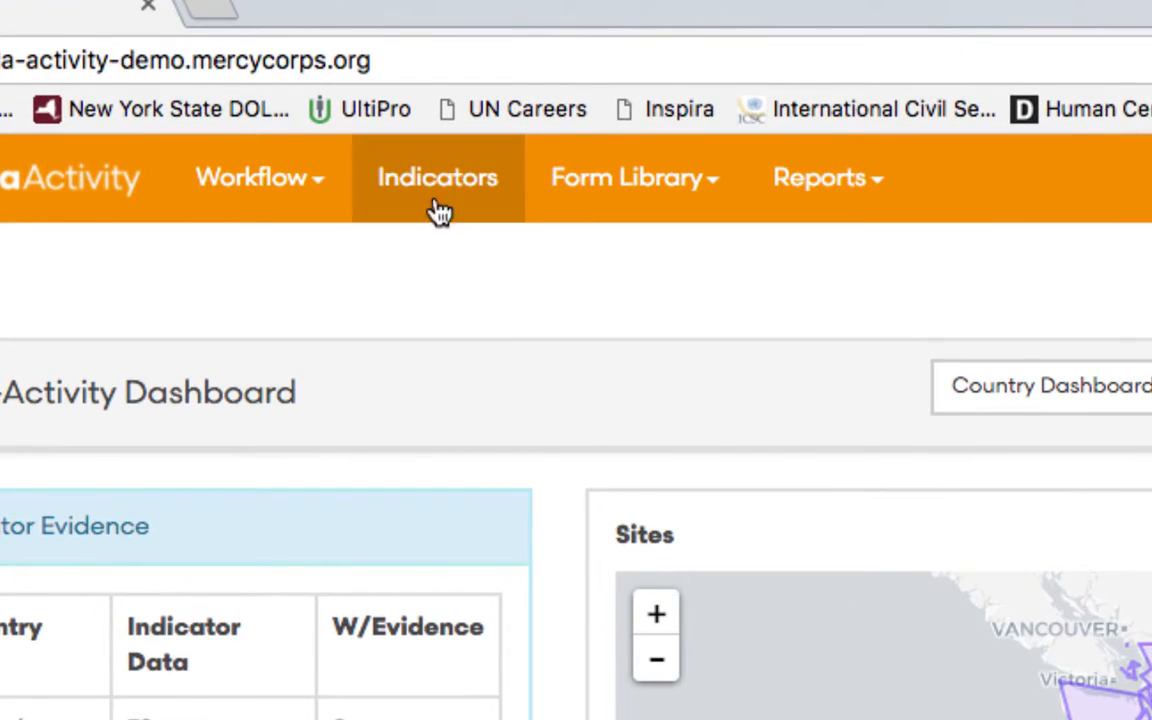
From the Indicators list, start a new indicator on the TolaData Test program row.
left_click(440, 190)
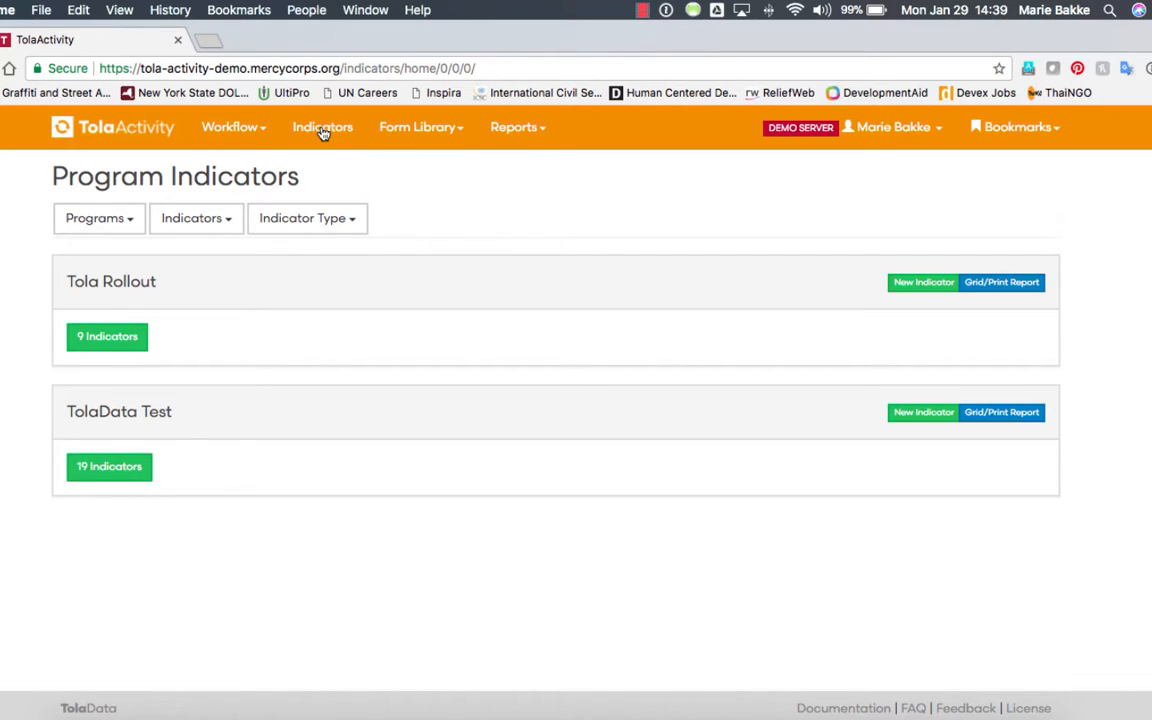
scroll(838, 217, "down", 1)
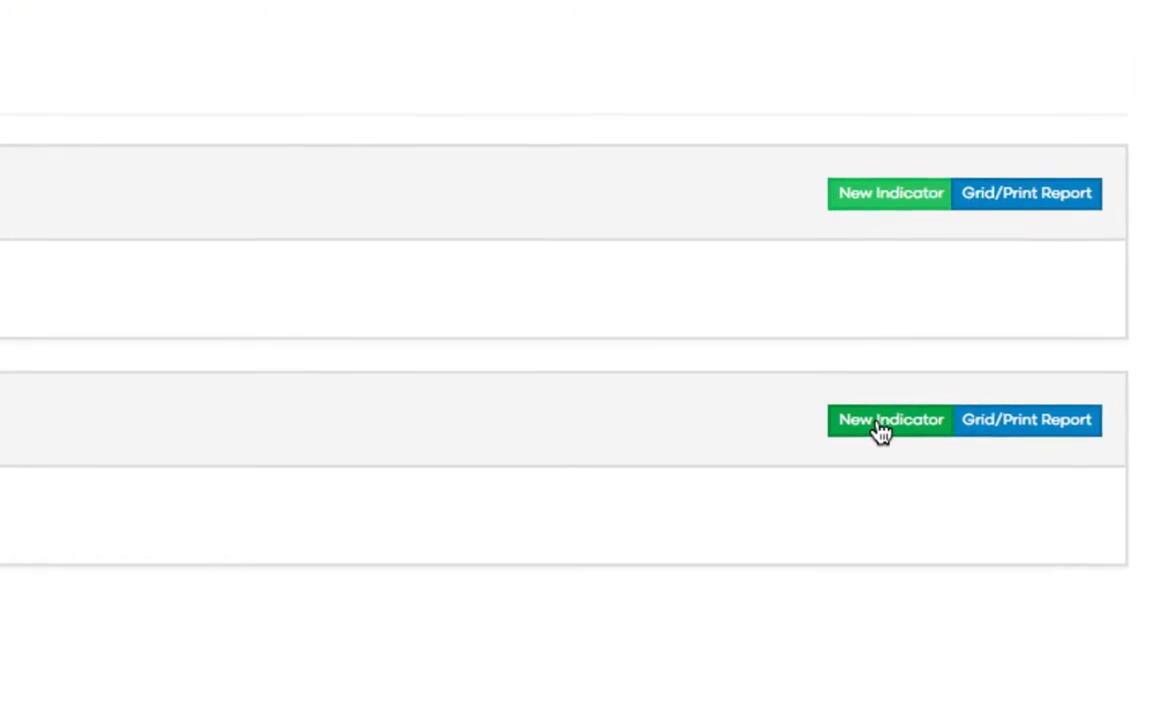
left_click(880, 428)
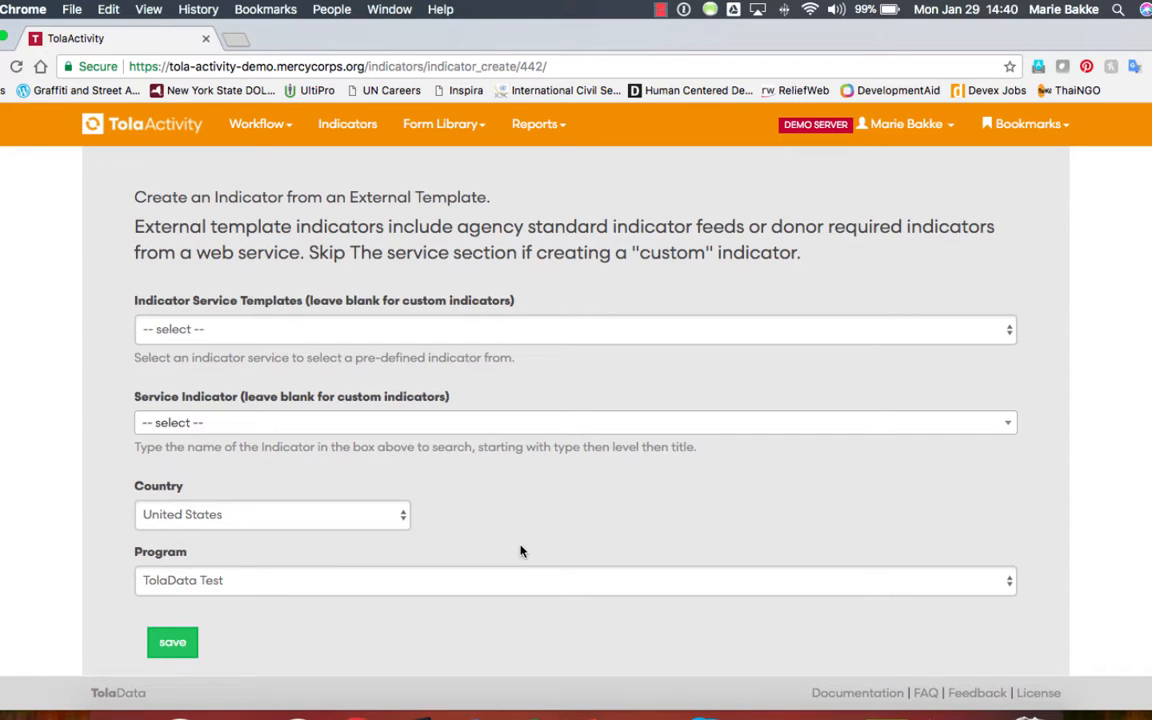
Save the basic indicator and rename it 'Number of participants who completed vocational training'.
left_click(153, 644)
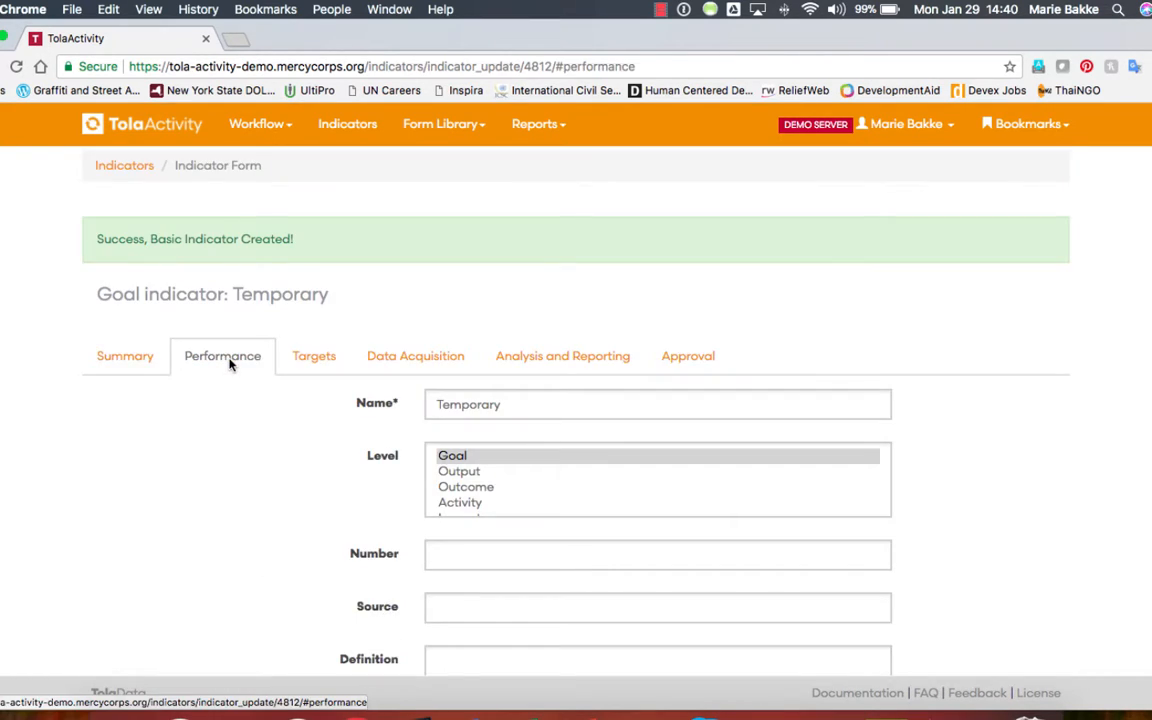
left_click(530, 405)
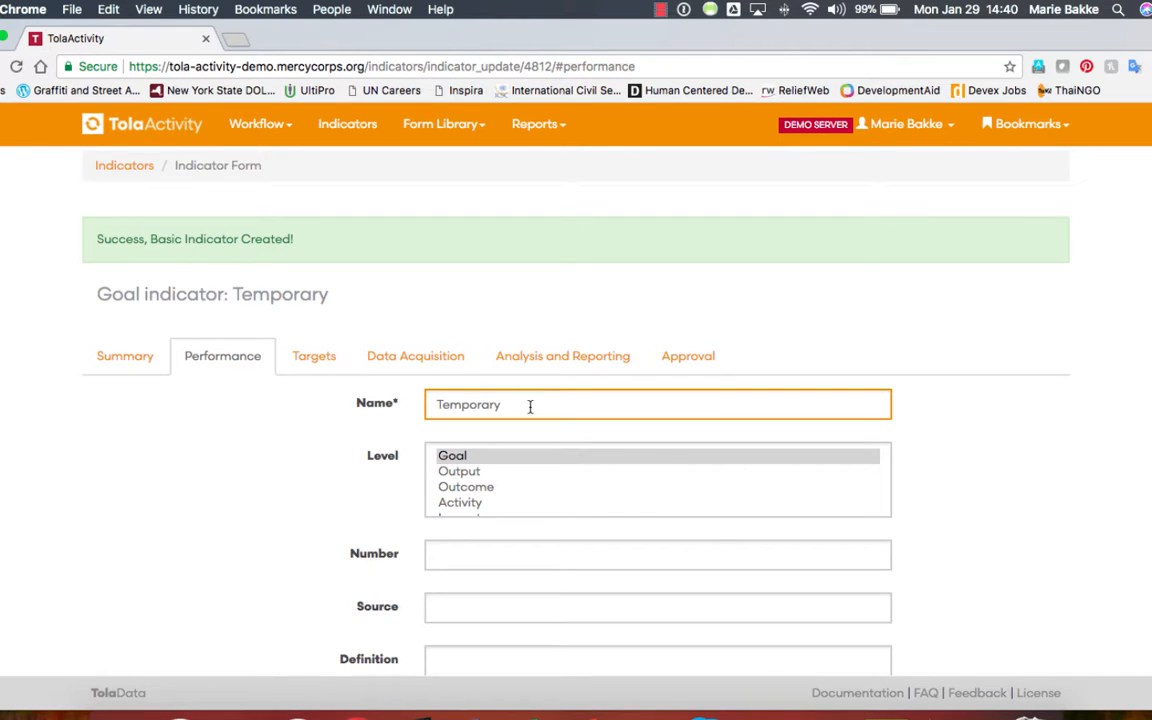
key("BackSpace")
key("BackSpace")
key("BackSpace")
key("BackSpace")
key("BackSpace")
key("BackSpace")
key("BackSpace")
key("BackSpace")
key("BackSpace")
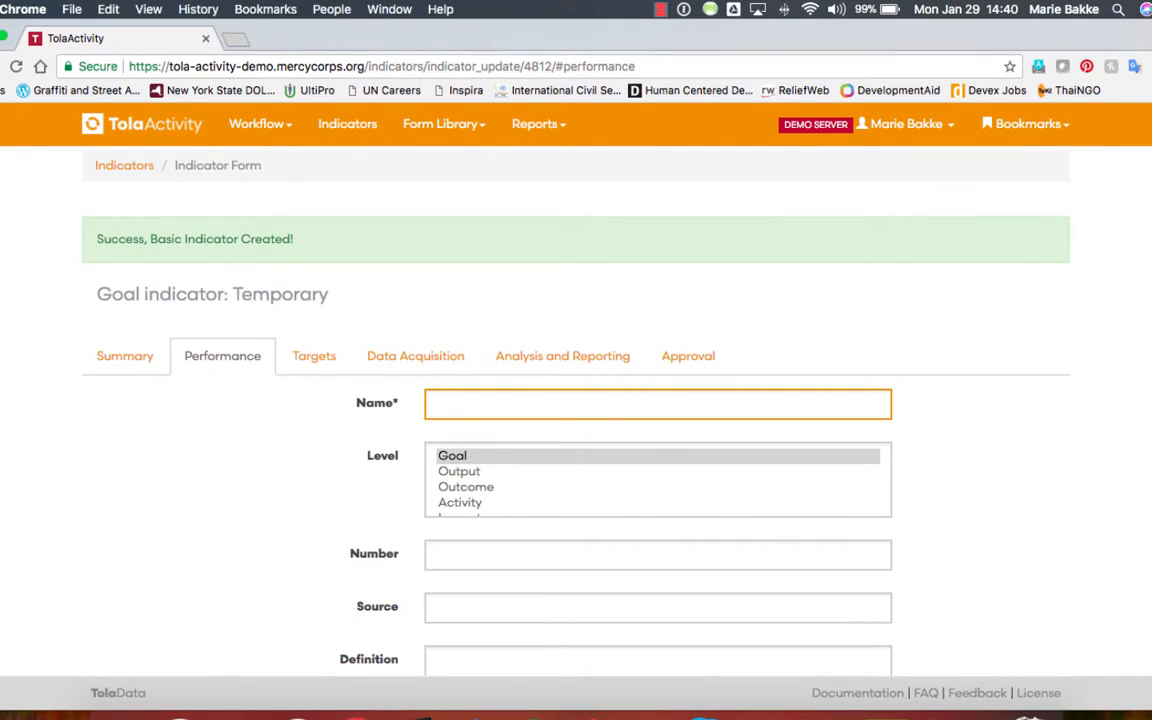
type("Number of participants who completed voca")
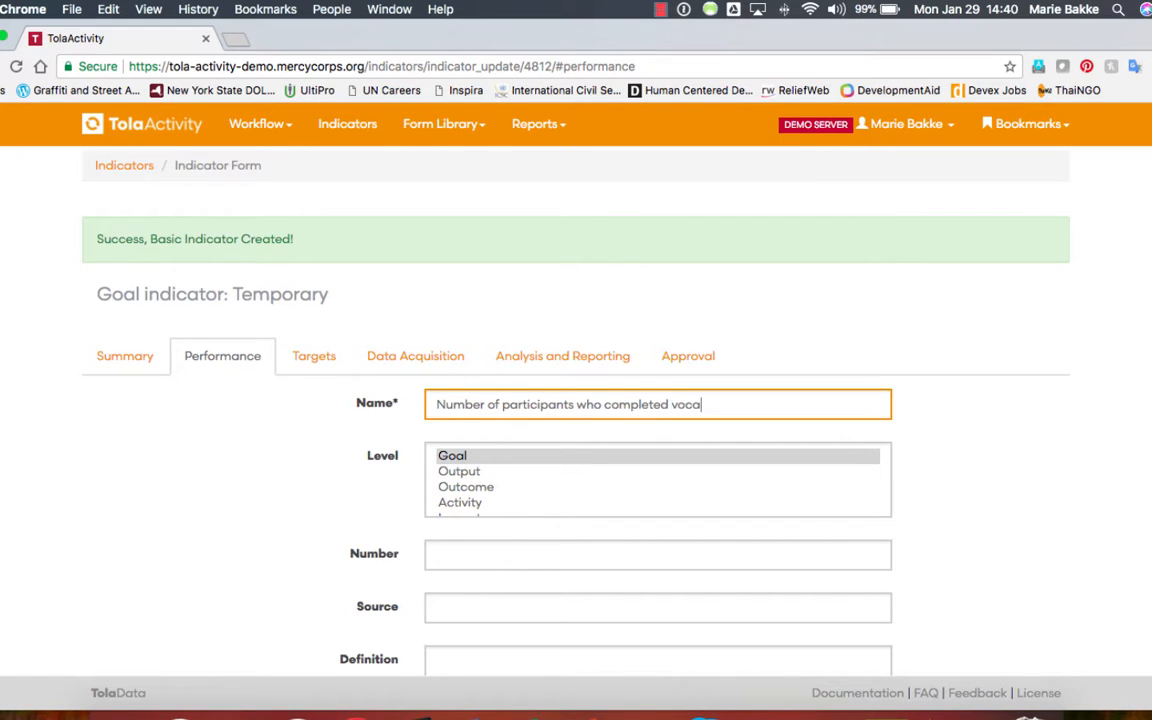
type("tional training.")
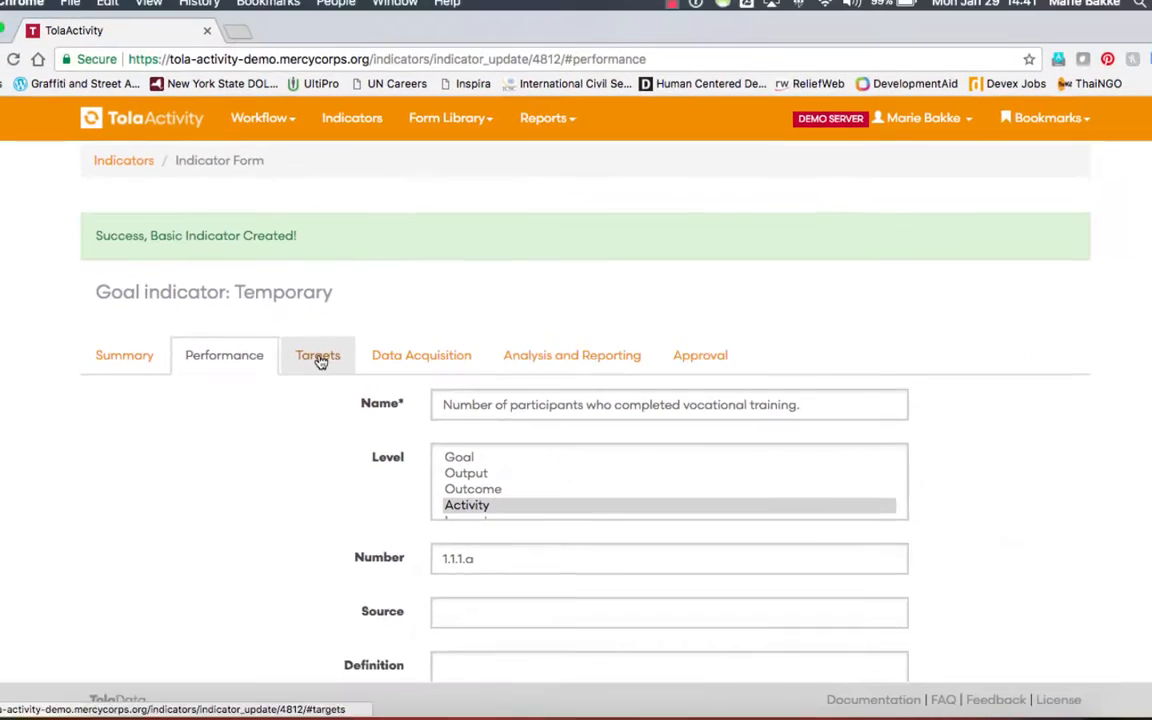
left_click(428, 314)
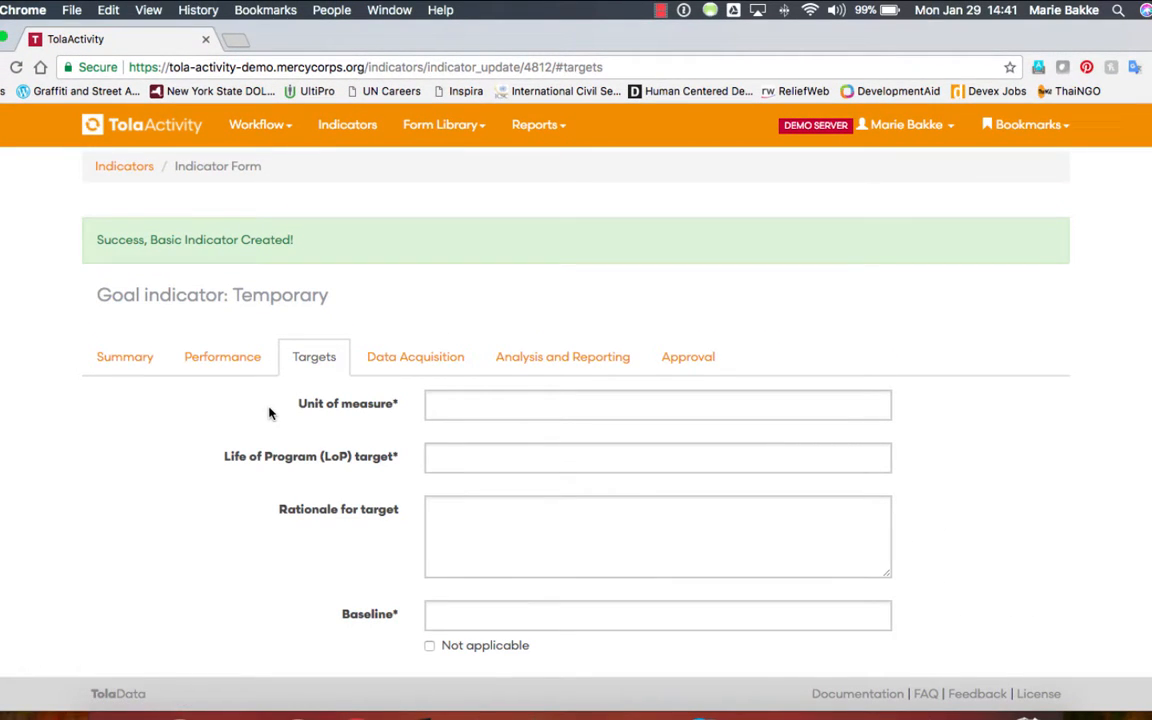
Save the empty targets form to flag unit of measure, LoP target, baseline and frequency.
scroll(268, 413, "down", 3)
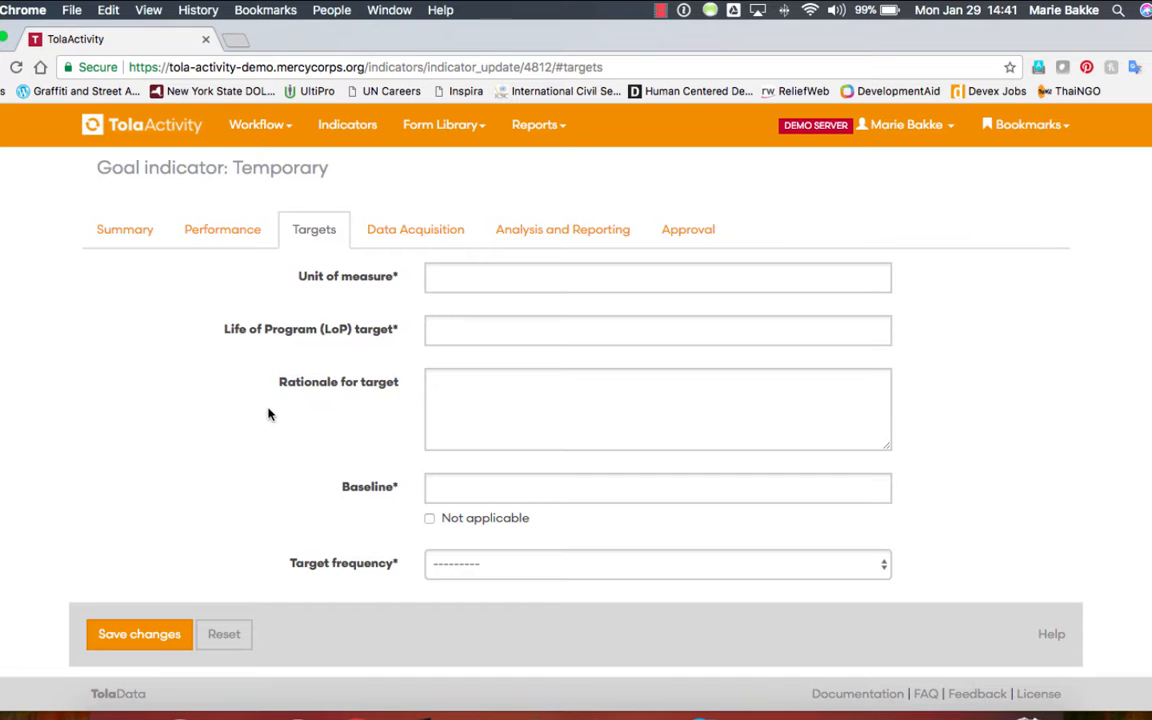
left_click(139, 634)
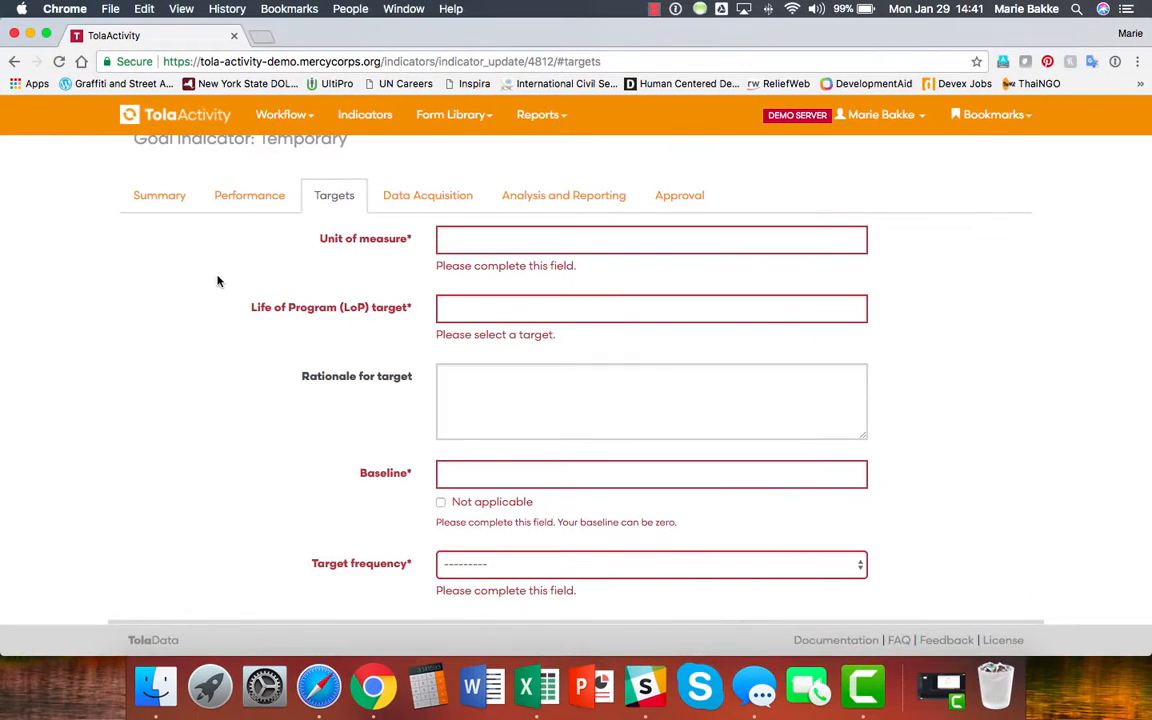
left_click(446, 240)
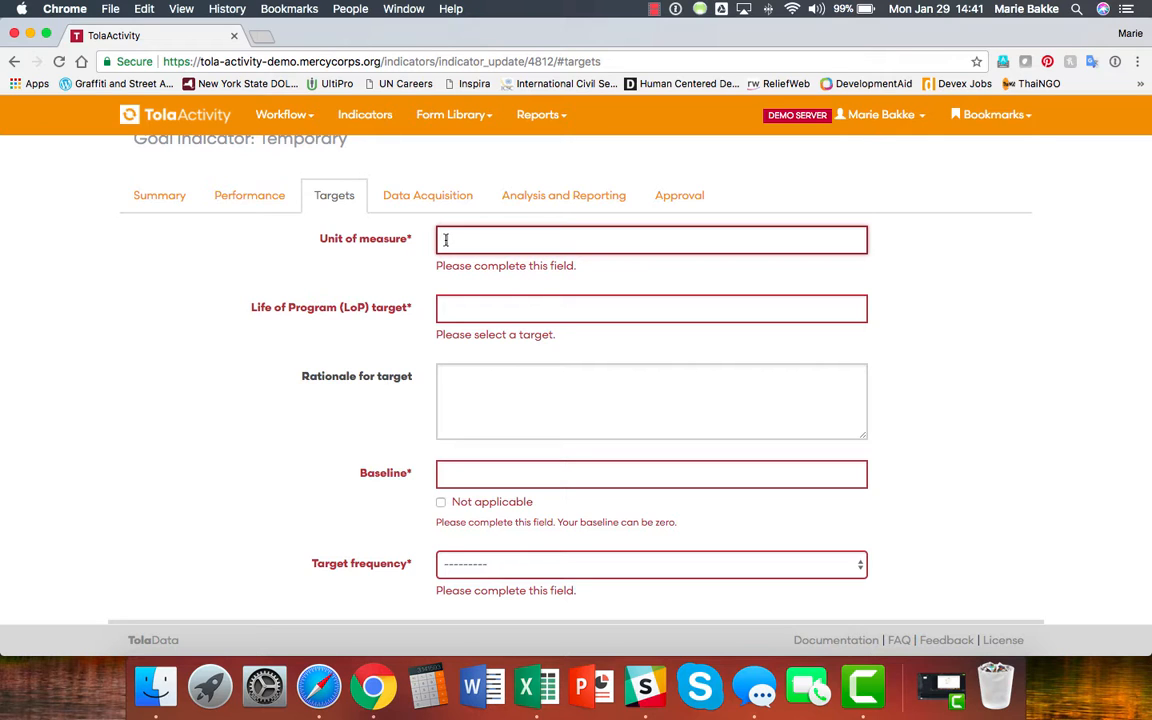
Enter unit of measure 'number of participants', LoP target 100 and baseline 0.
type("number of participants")
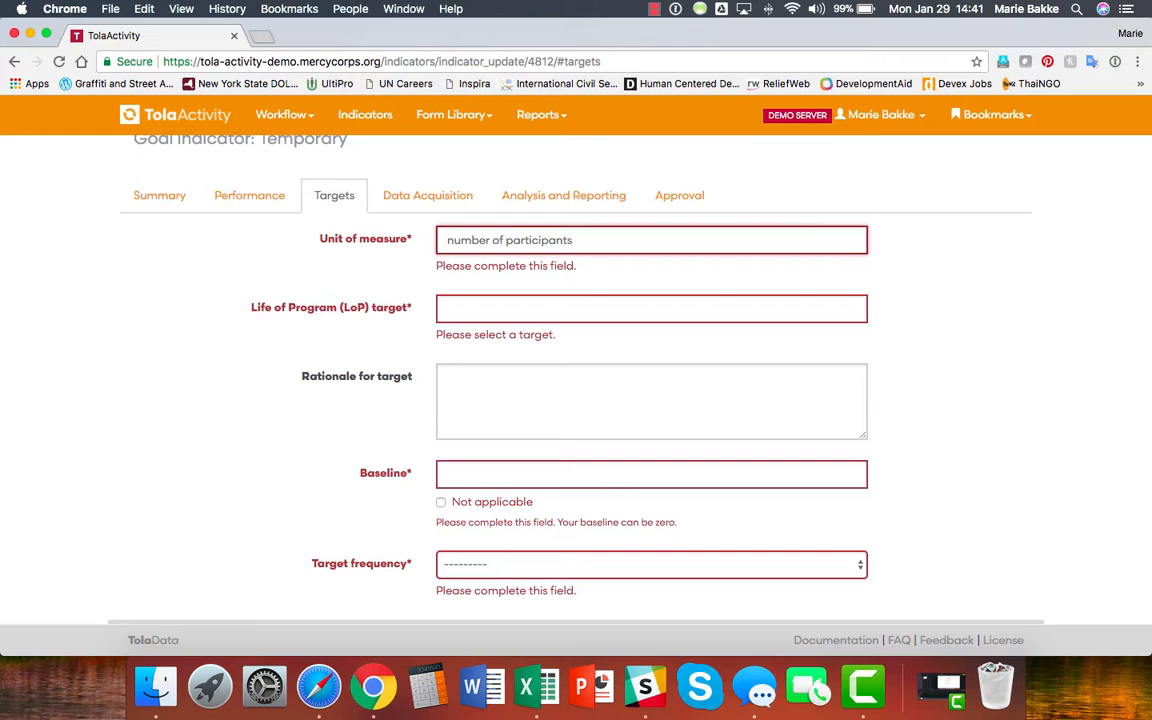
left_click(446, 306)
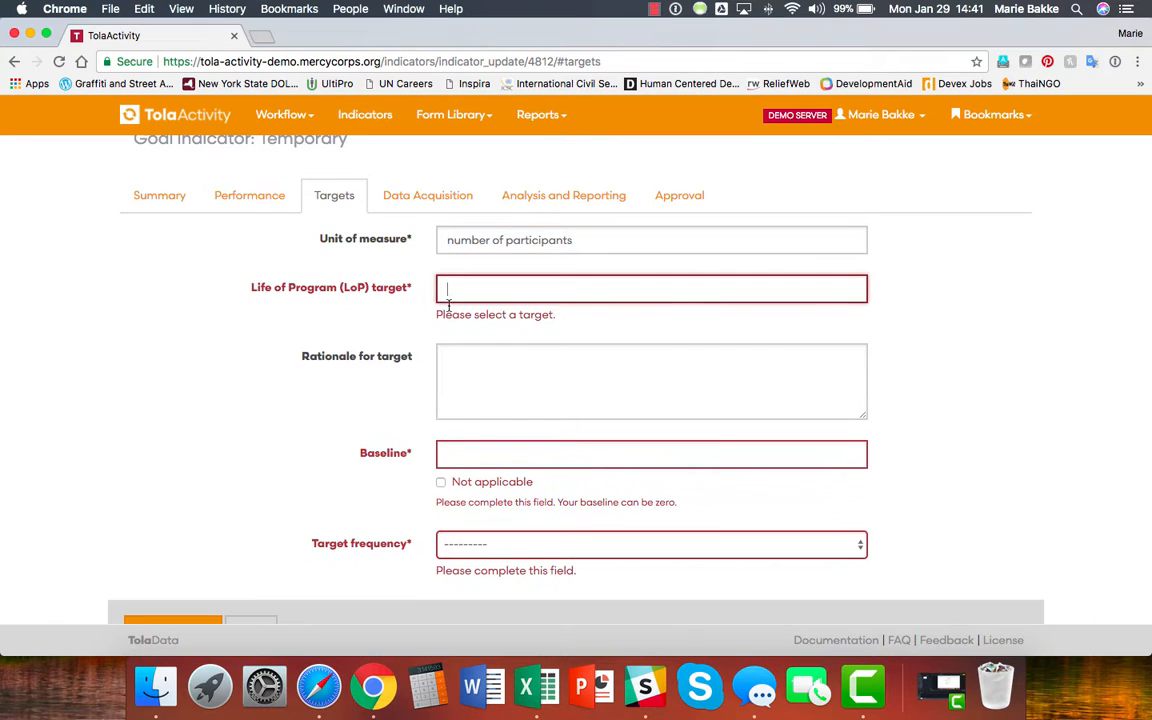
type("100")
left_click(489, 455)
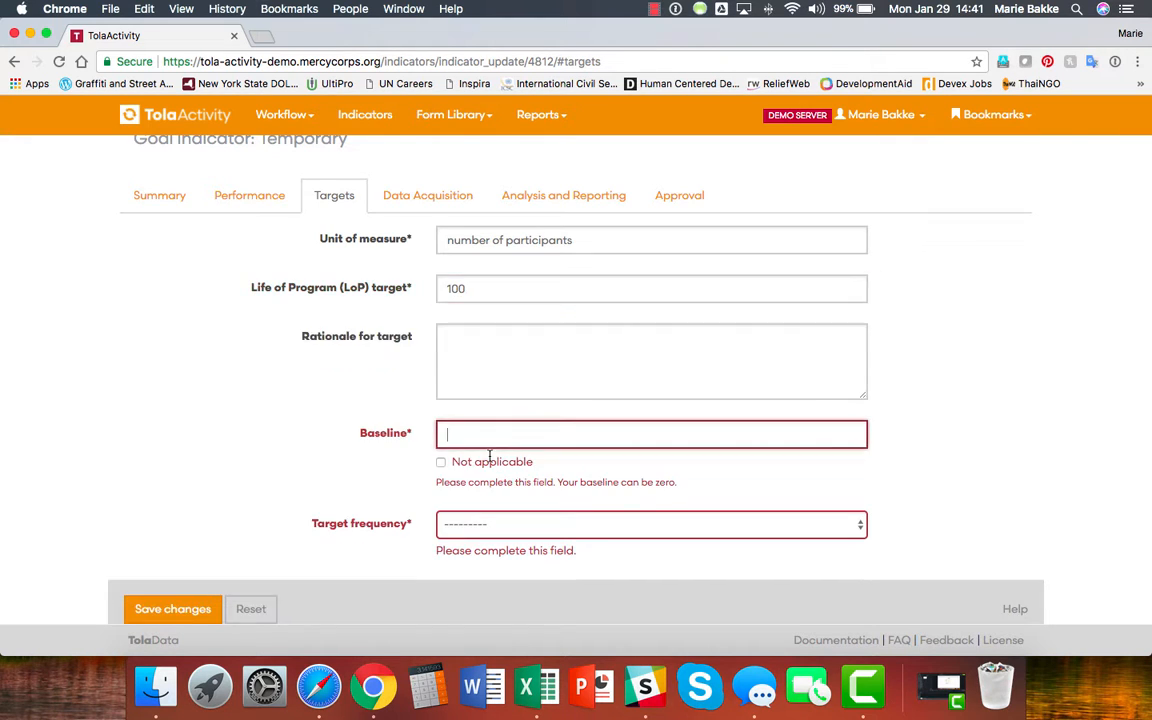
type("0")
scroll(385, 463, "down", 1)
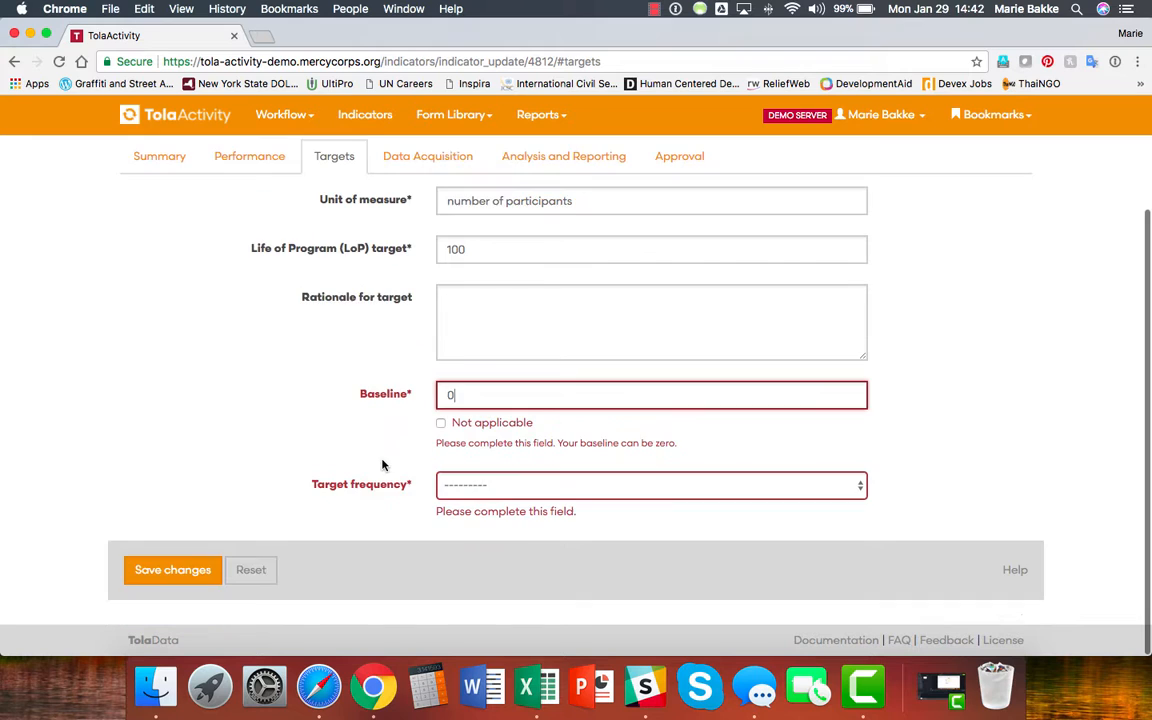
left_click(488, 486)
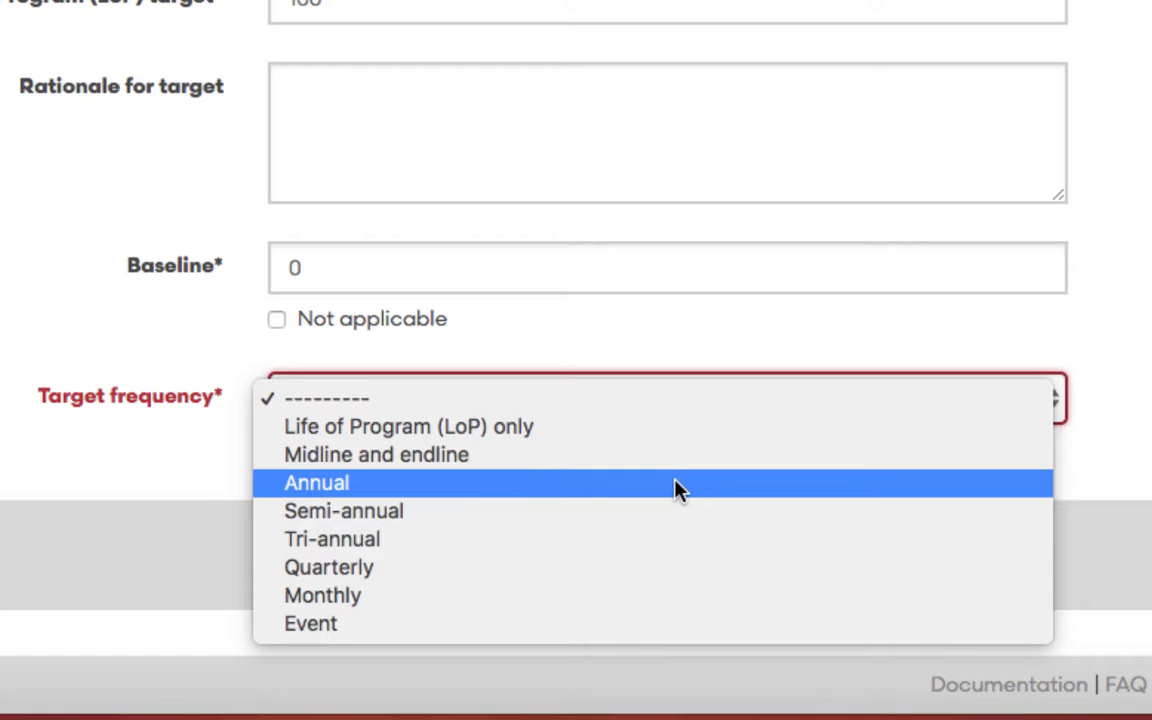
Set target frequency to Quarterly with the first period beginning Jan 1, 2018.
left_click(500, 573)
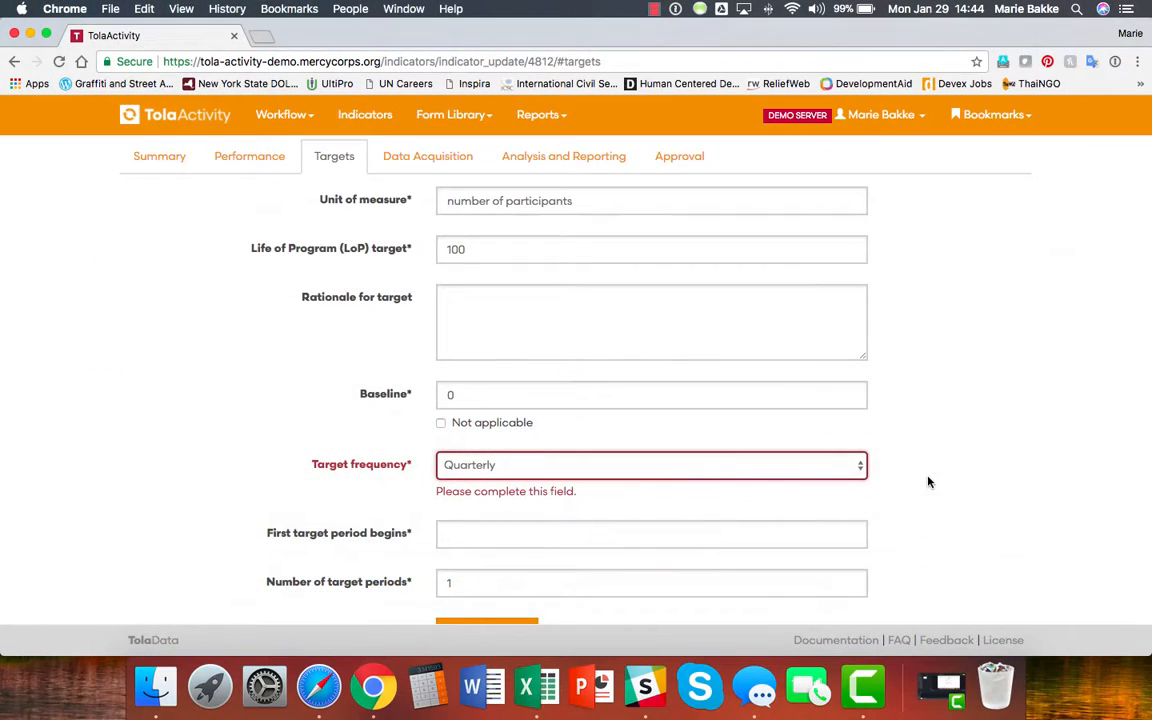
scroll(928, 482, "down", 3)
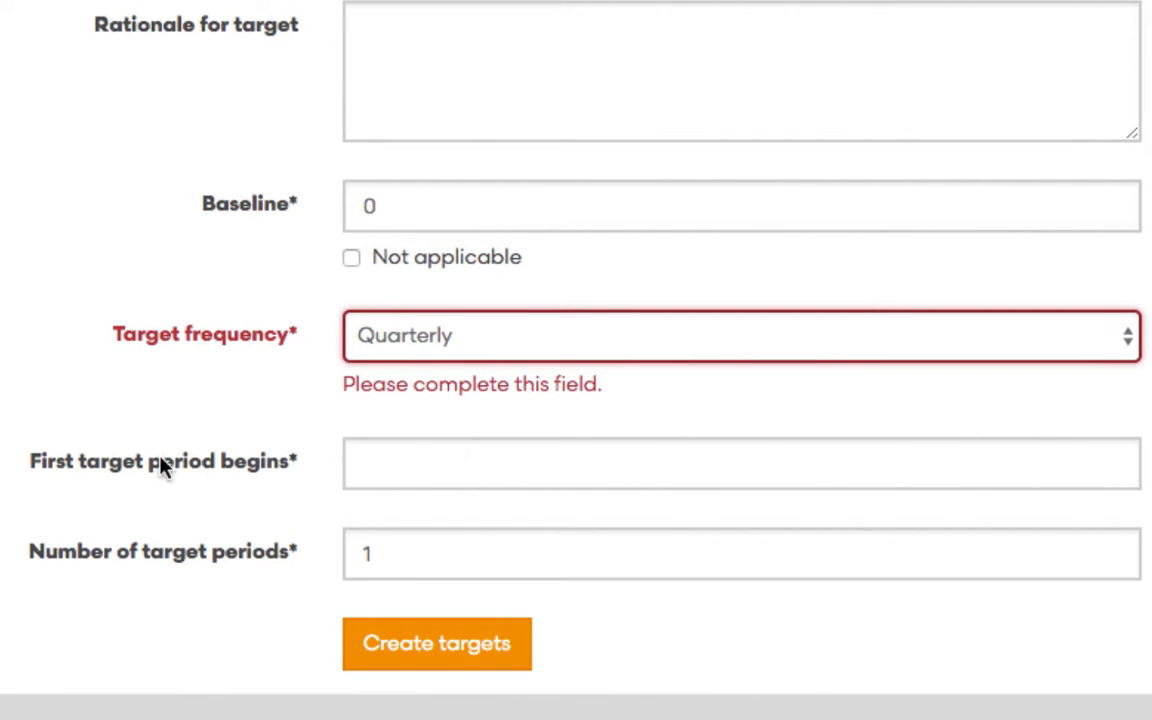
left_click(399, 460)
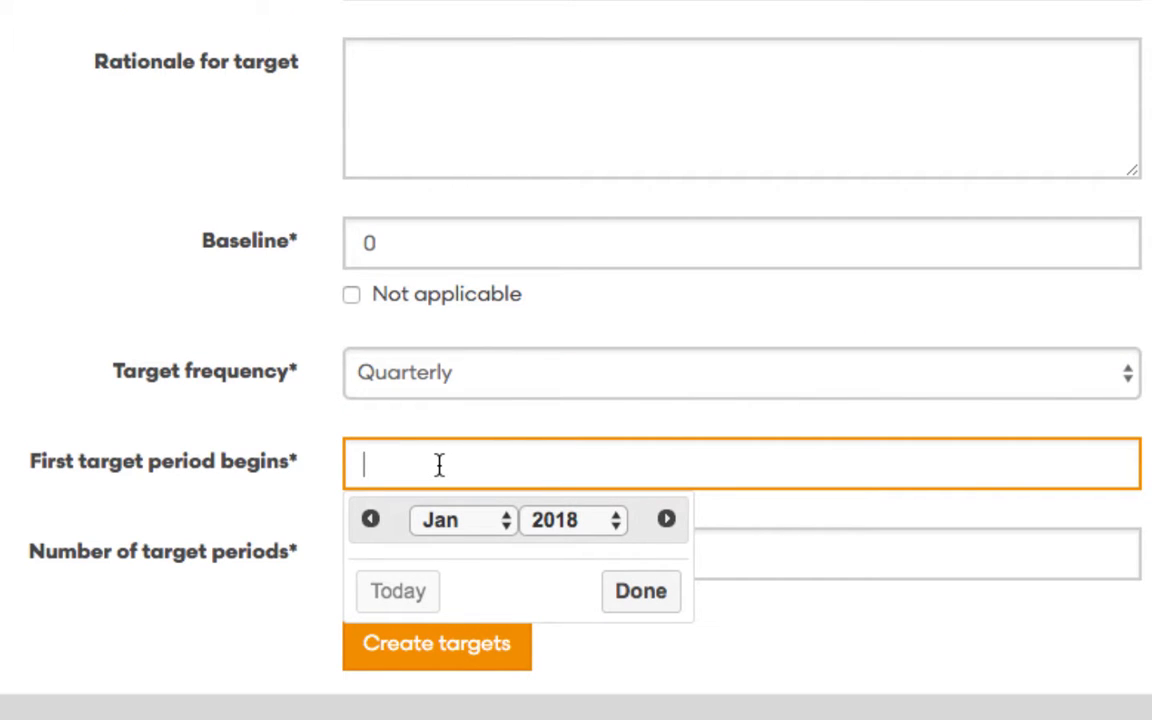
type("1/1")
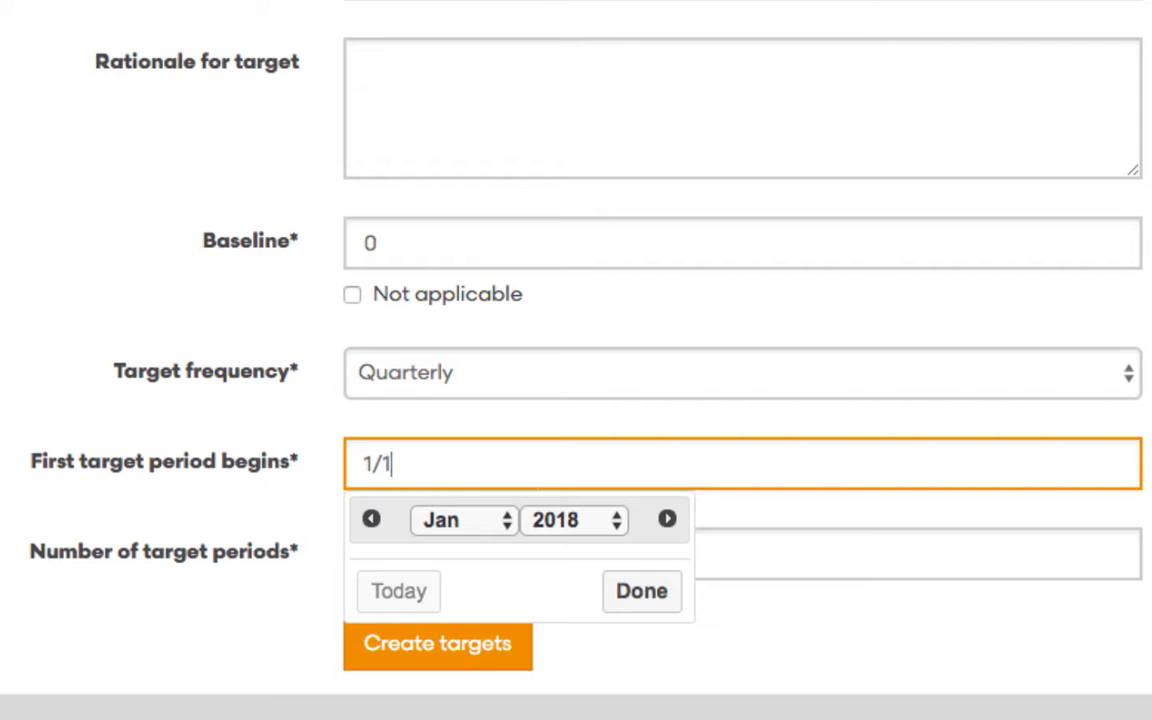
type("/2018")
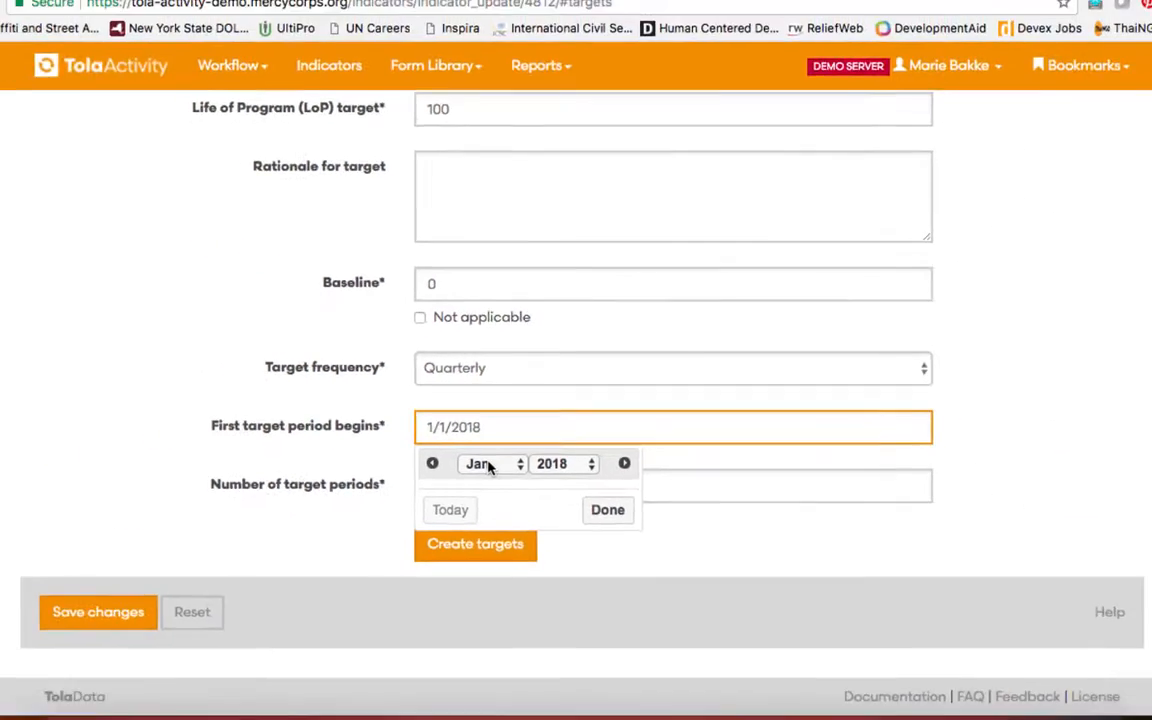
left_click(458, 521)
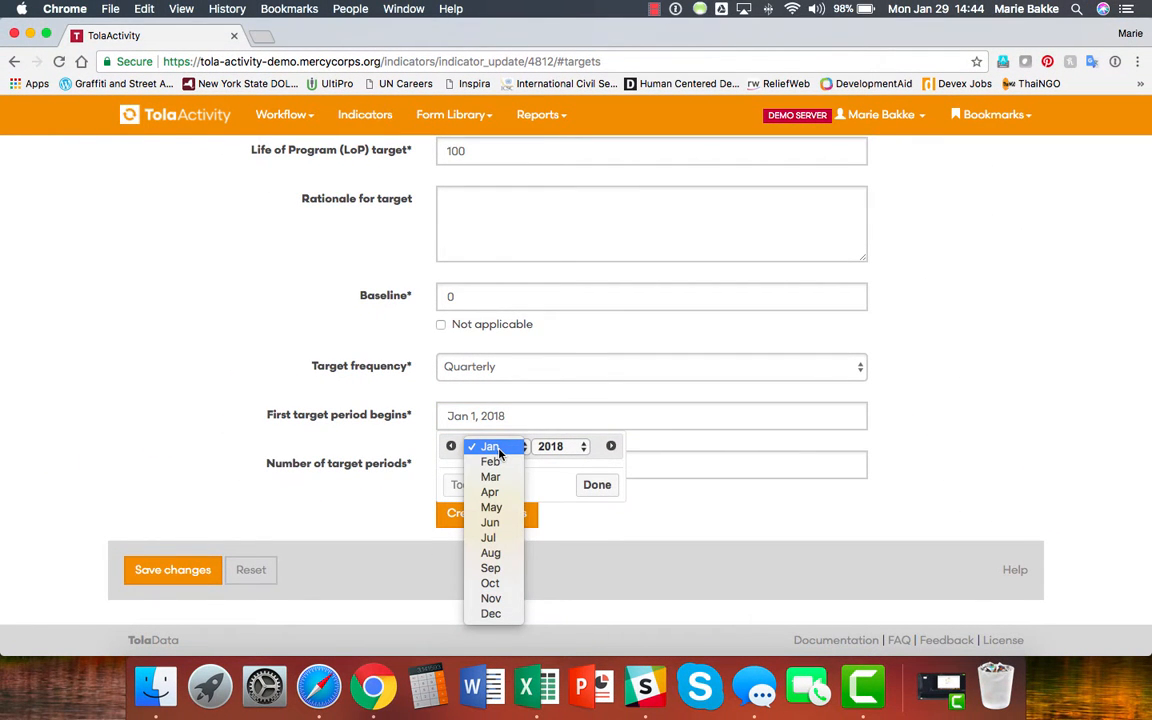
left_click(566, 447)
left_click(566, 447)
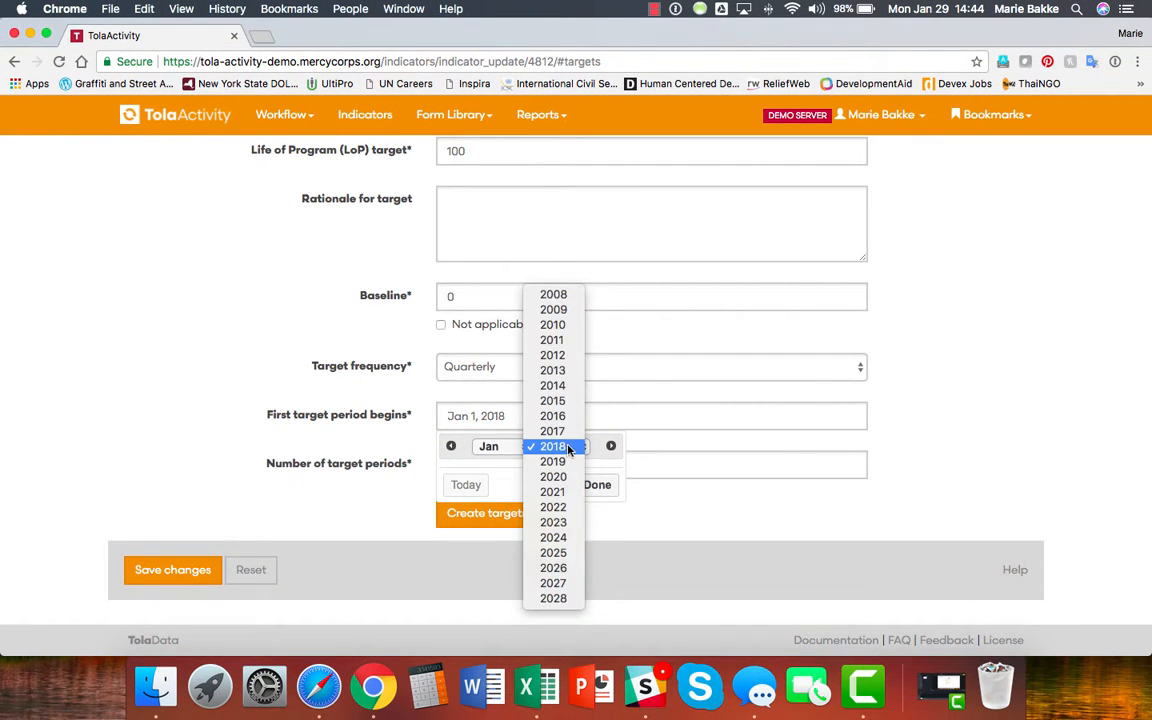
left_click(566, 447)
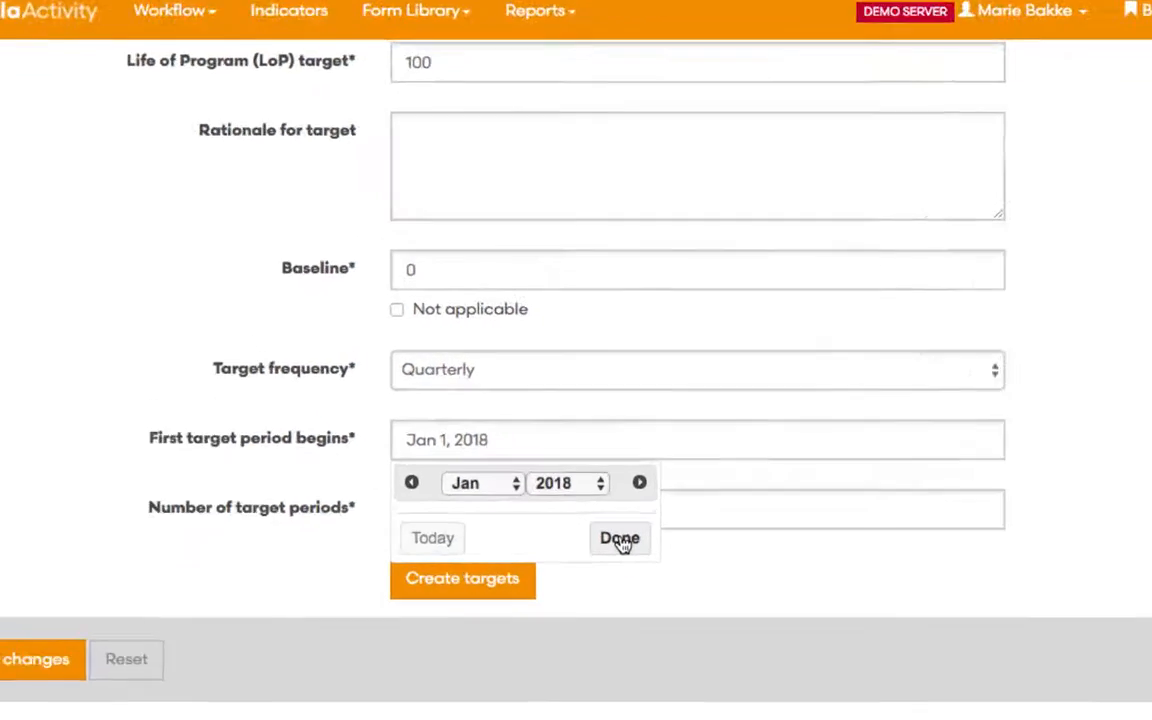
left_click(620, 539)
Set the number of target periods to 12 and create the targets.
left_click(493, 507)
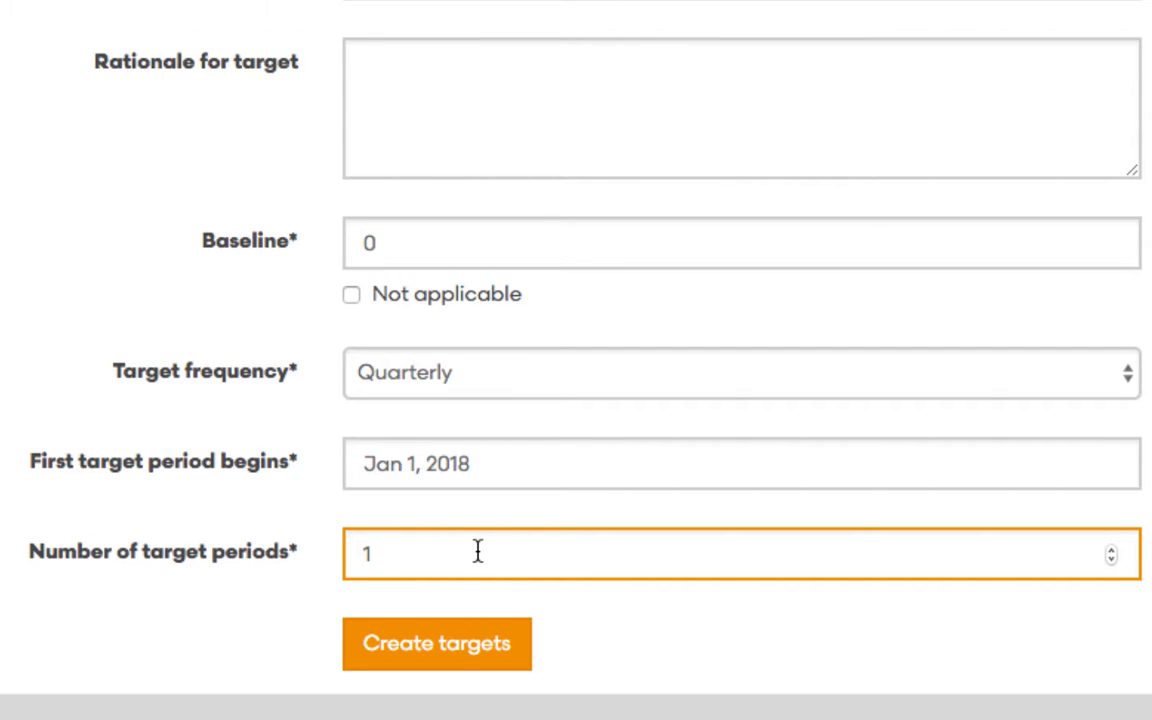
key("BackSpace")
type("12")
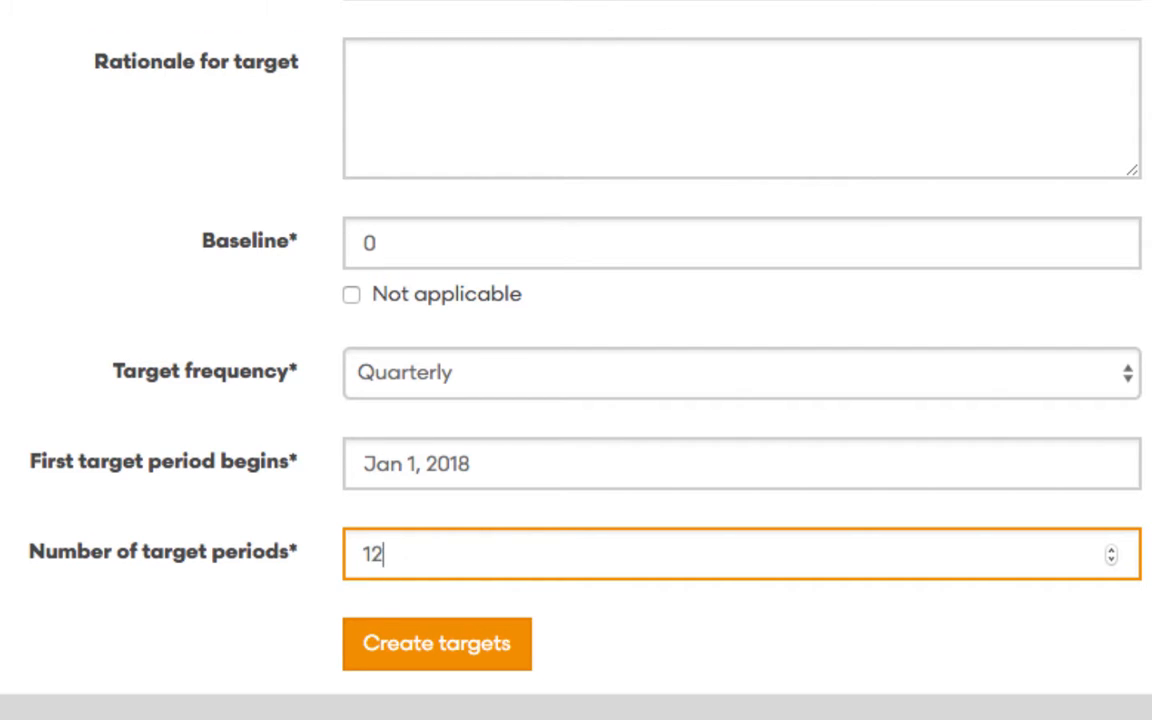
left_click(449, 644)
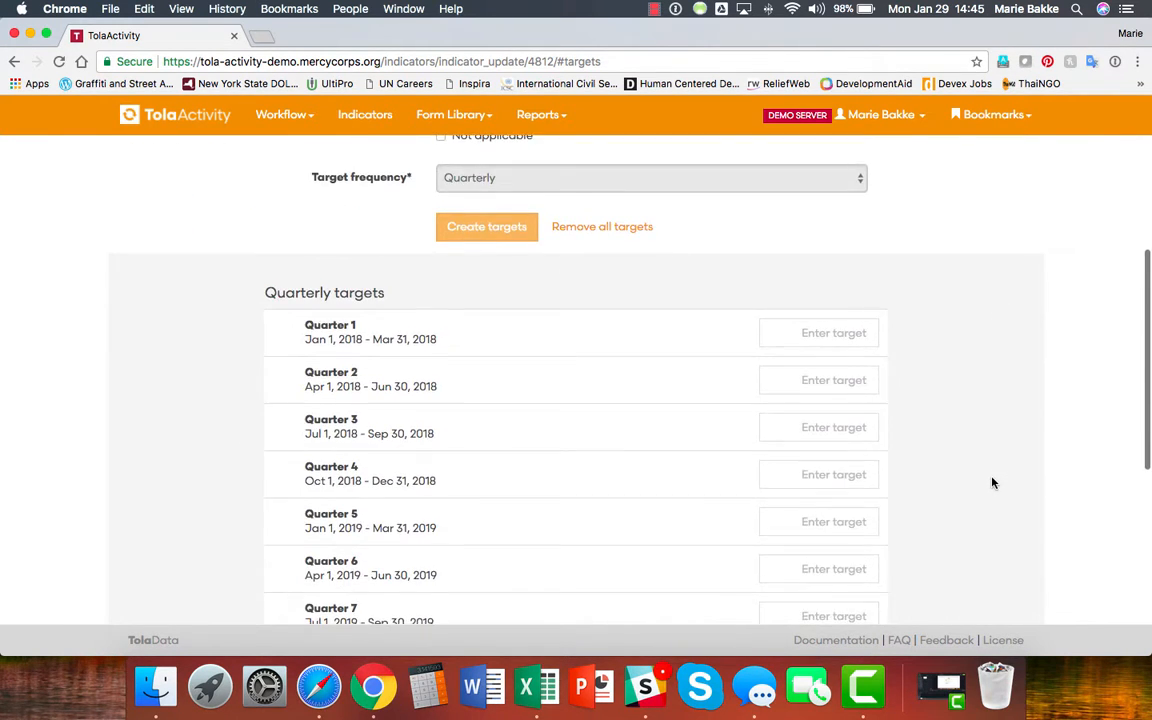
scroll(994, 482, "down", 2)
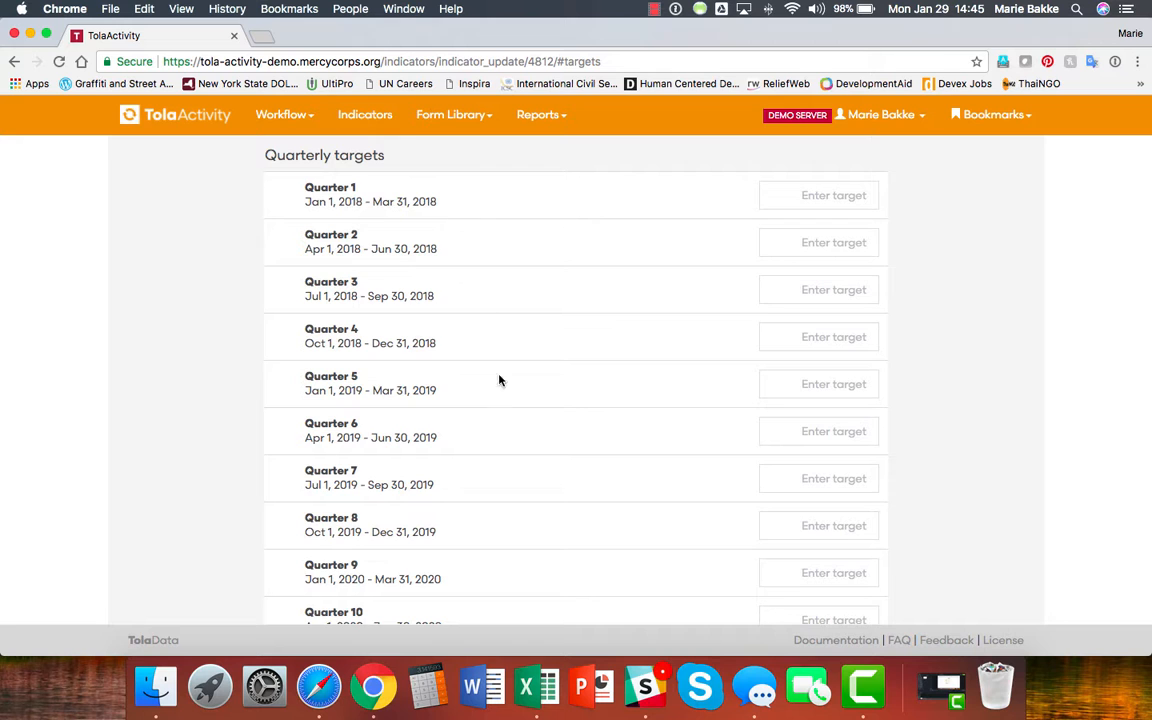
scroll(511, 446, "down", 2)
scroll(511, 446, "down", 3)
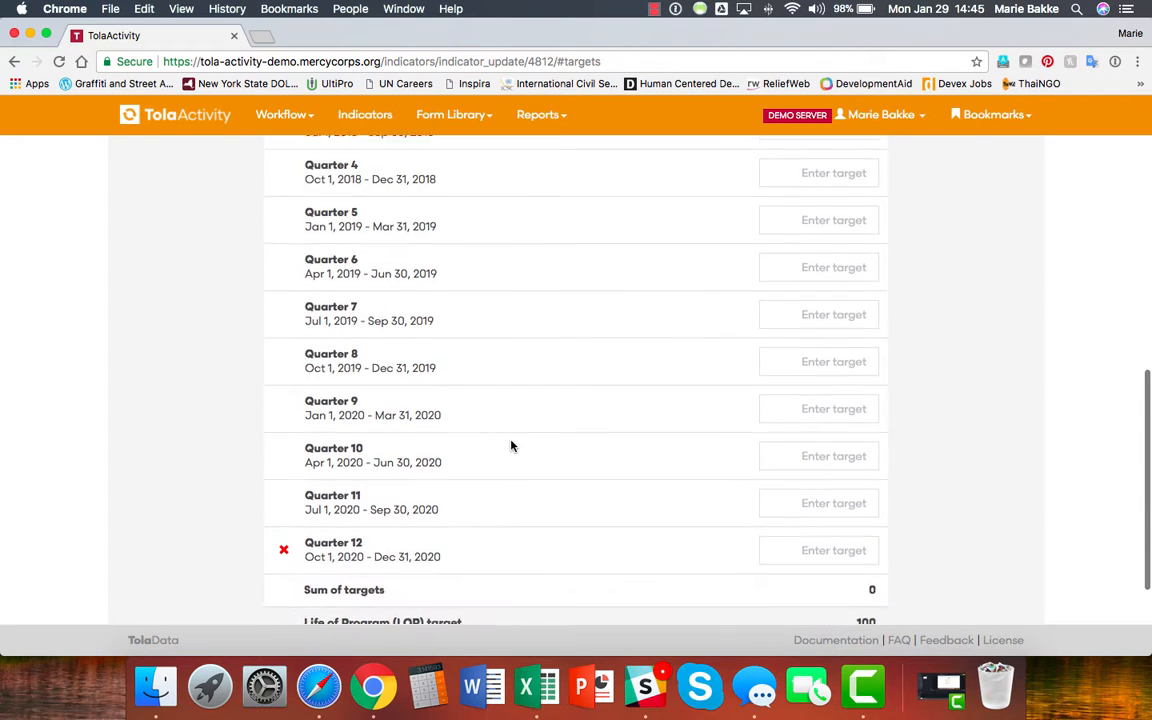
scroll(511, 446, "up", 1)
scroll(511, 446, "up", 4)
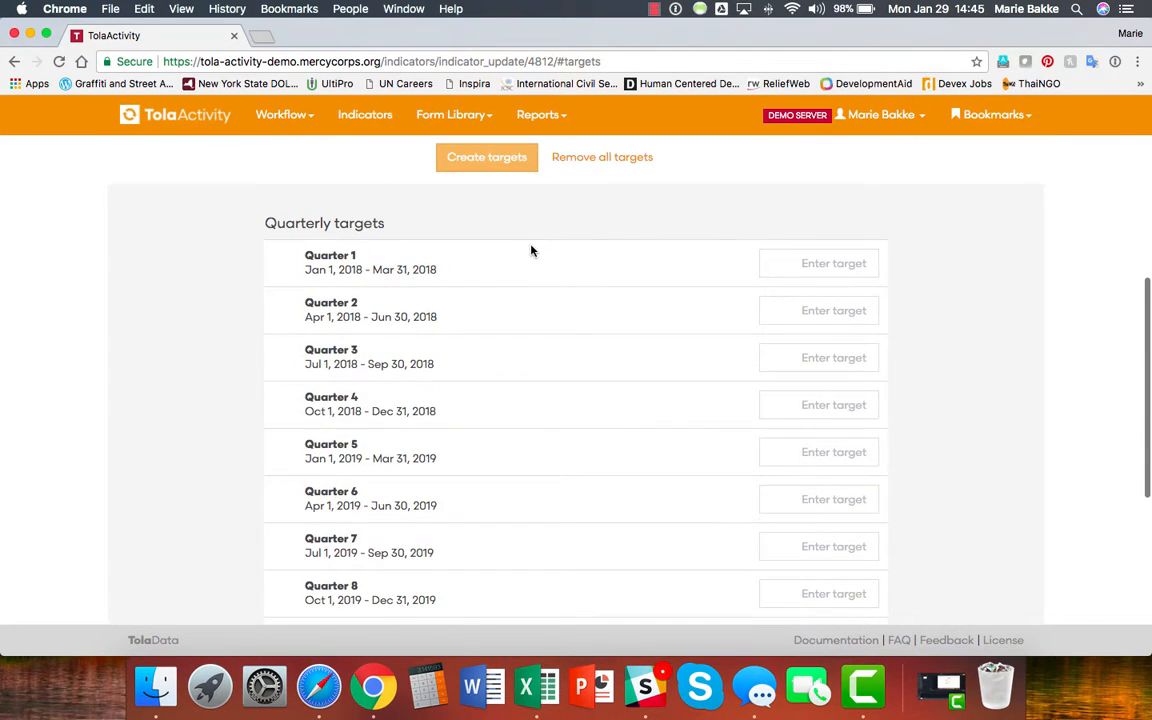
Enter targets 0, 10, 20, 30, 40, 50, 60, 70 for Quarters 1–8.
left_click(816, 263)
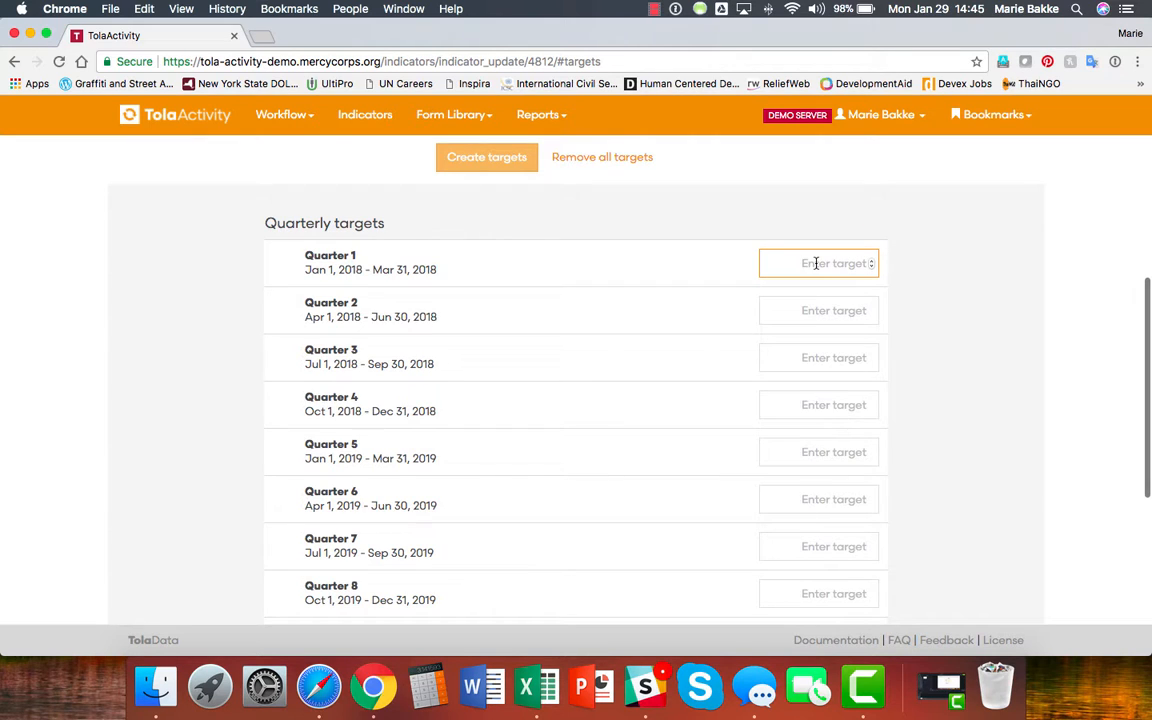
type("0")
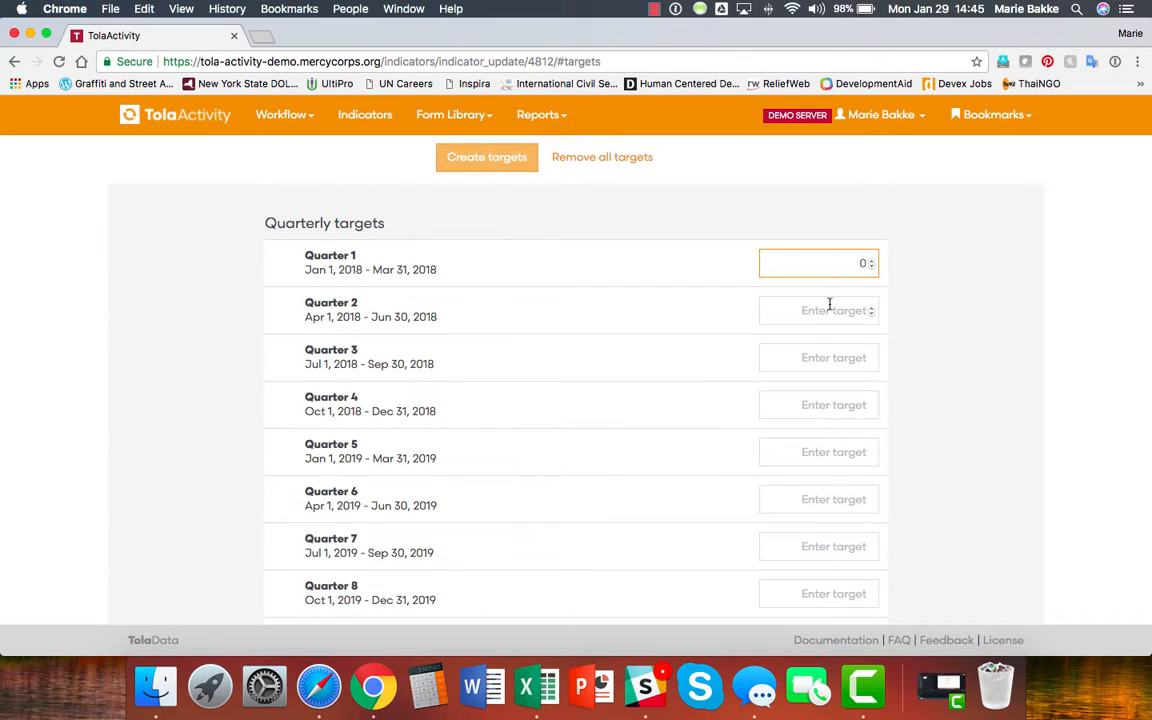
left_click(828, 309)
type("10")
left_click(814, 357)
type("20")
left_click(840, 404)
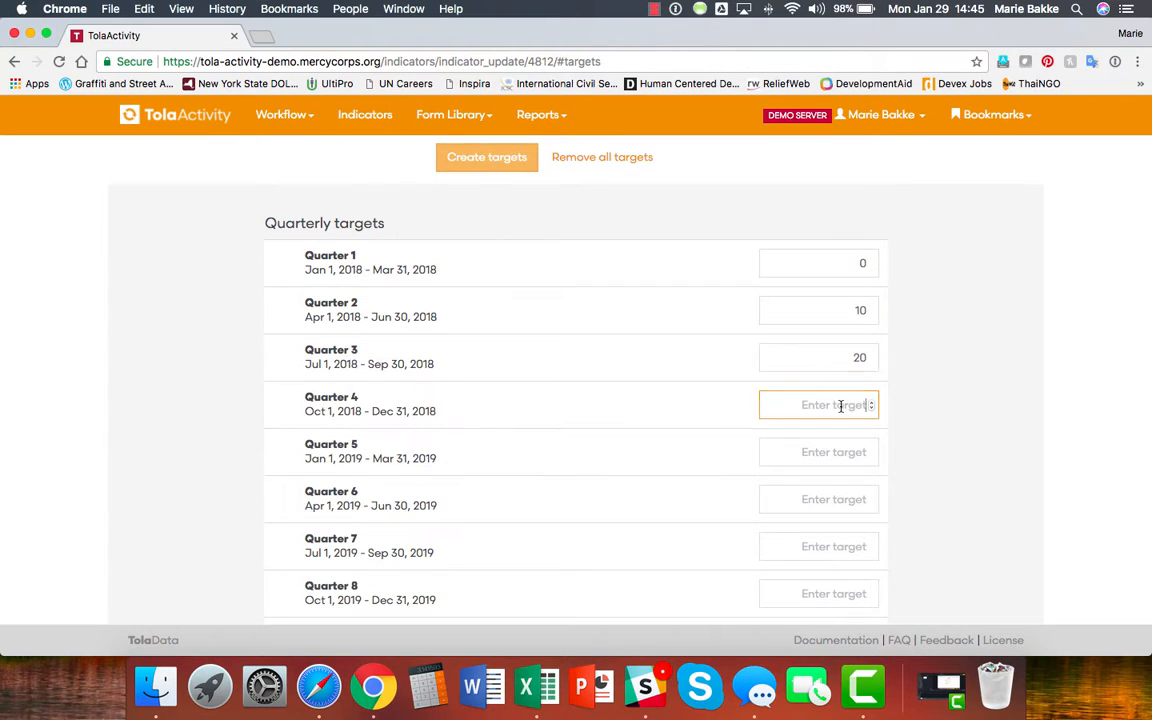
type("30")
left_click(870, 451)
type("40")
left_click(843, 497)
type("50")
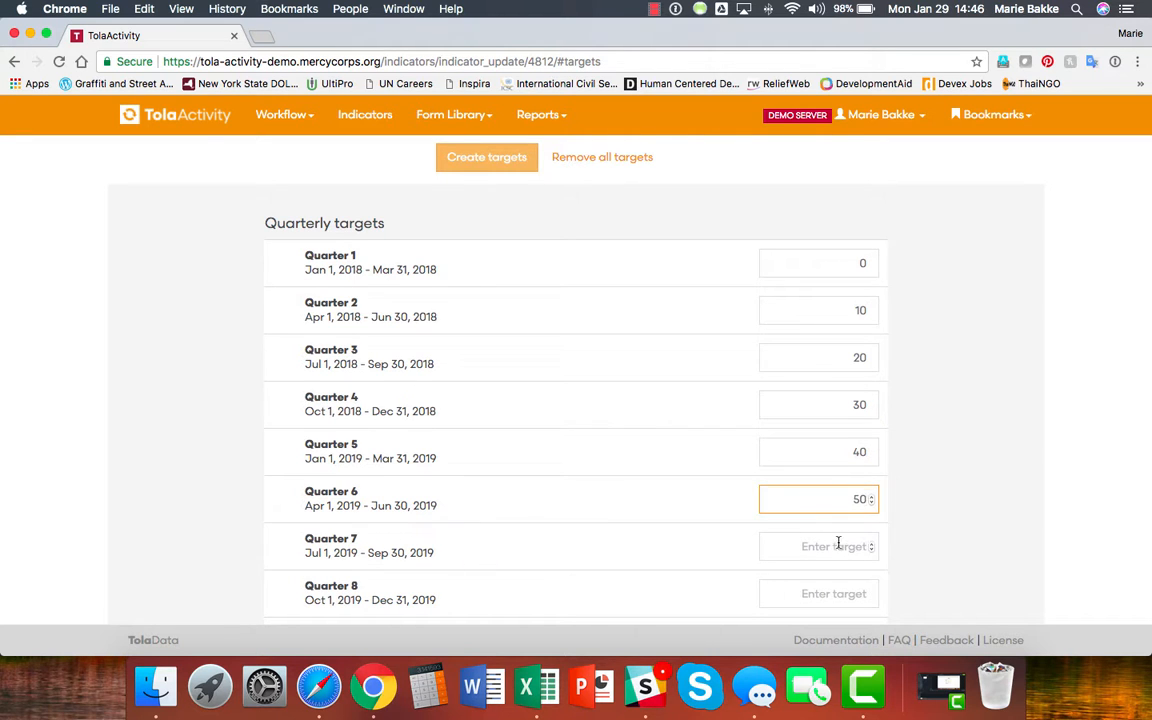
left_click(836, 545)
type("60")
left_click(866, 592)
type("70")
Enter targets 80, 90, 100 for Quarters 9–11 and 0 for Quarter 12.
scroll(840, 500, "down", 3)
left_click(833, 472)
type("80")
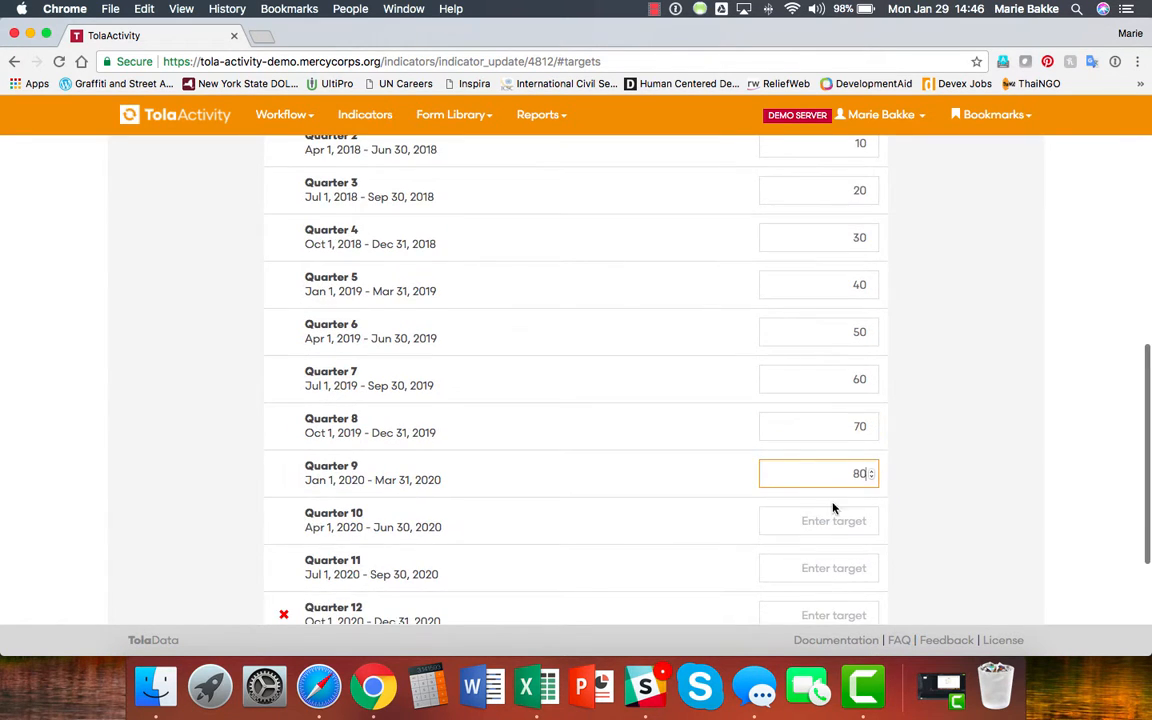
left_click(836, 518)
type("90")
scroll(825, 527, "down", 2)
left_click(850, 481)
type("100")
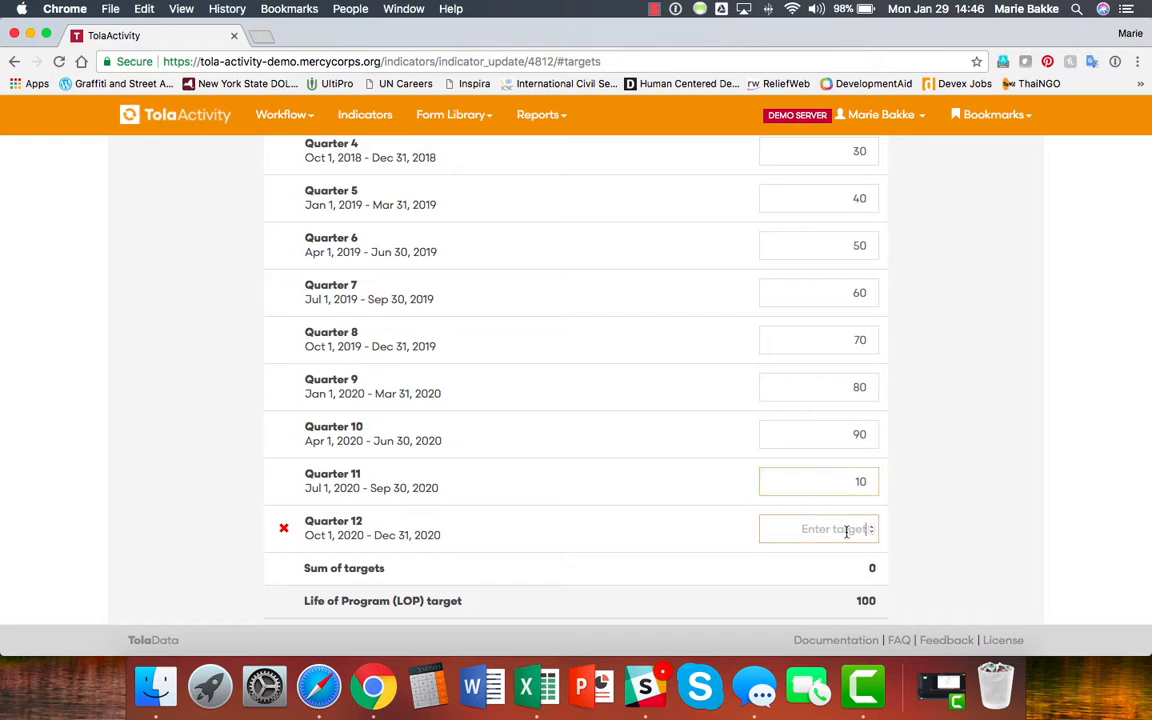
left_click(851, 528)
type("0")
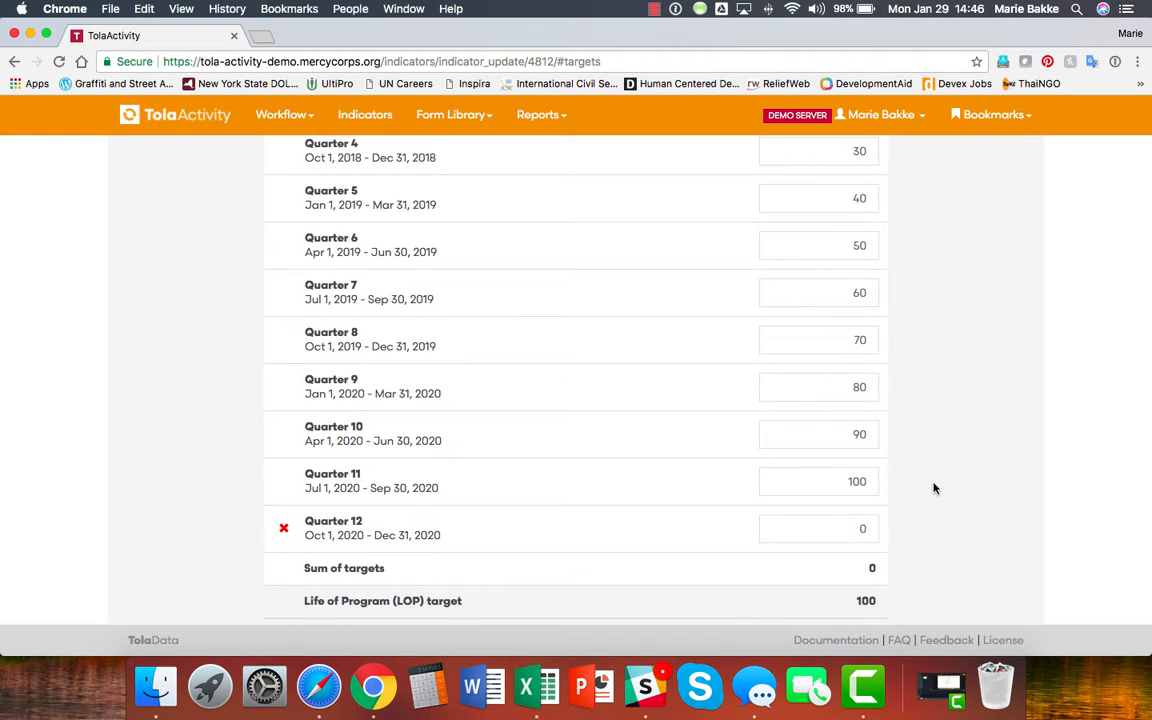
scroll(935, 488, "down", 2)
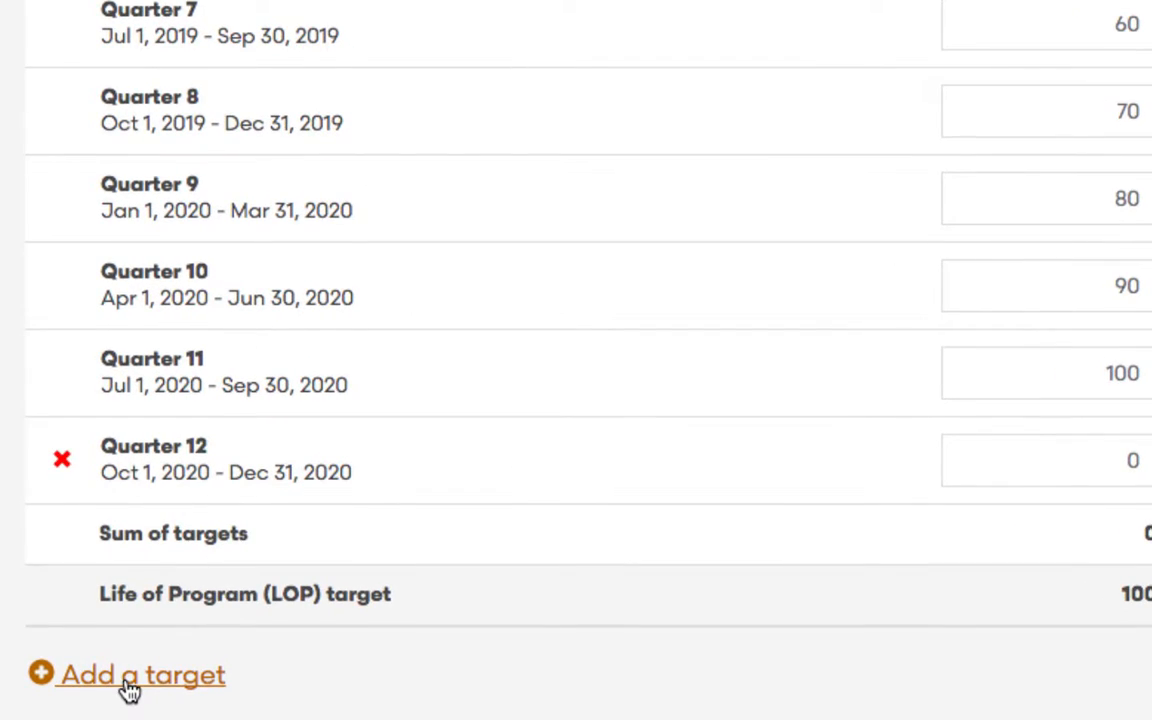
Add an extra Quarter 13 target period, then delete it.
left_click(130, 690)
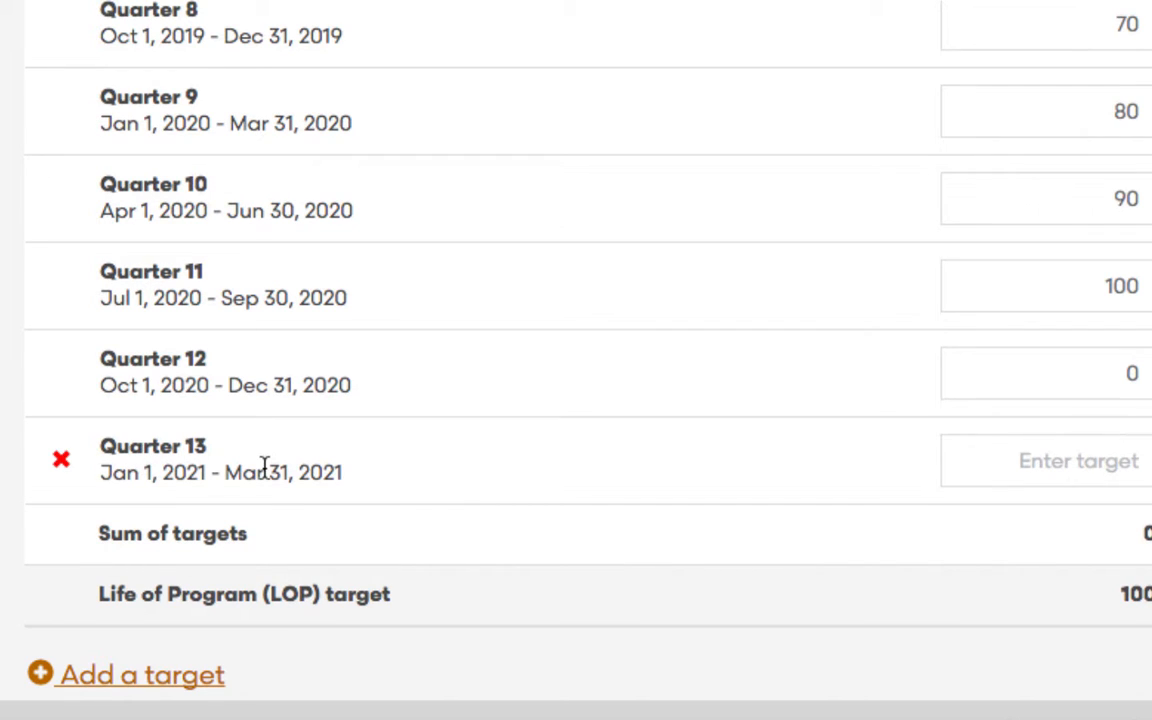
left_click(61, 462)
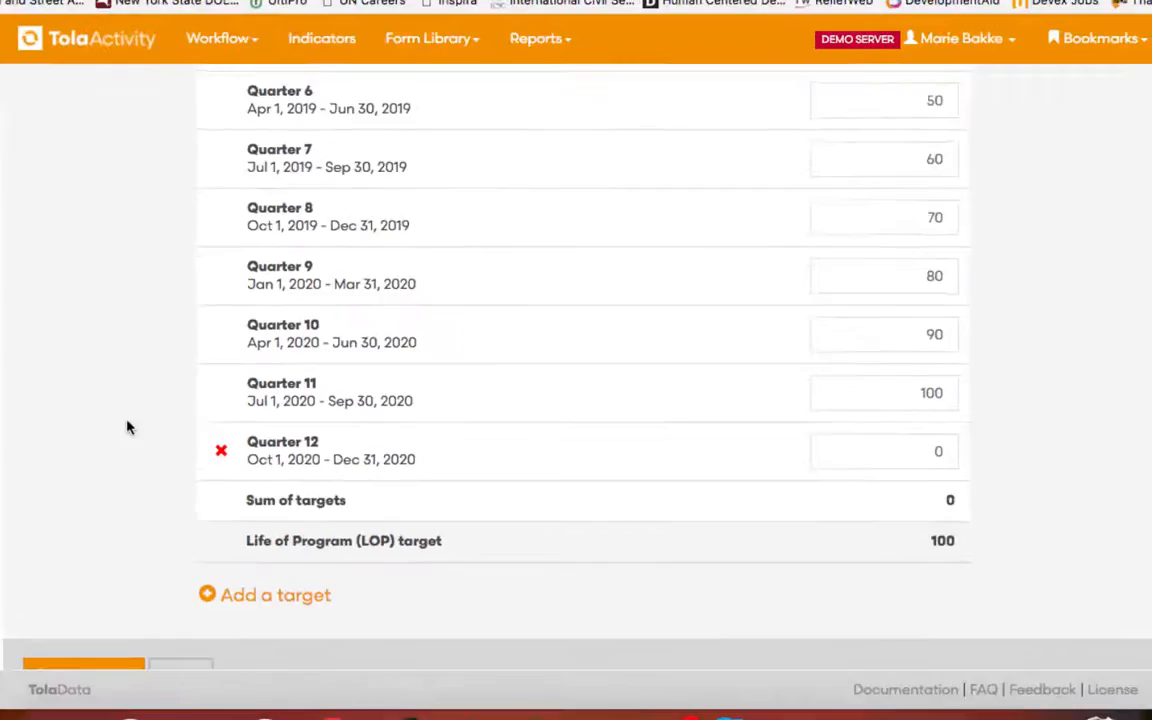
scroll(209, 428, "up", 2)
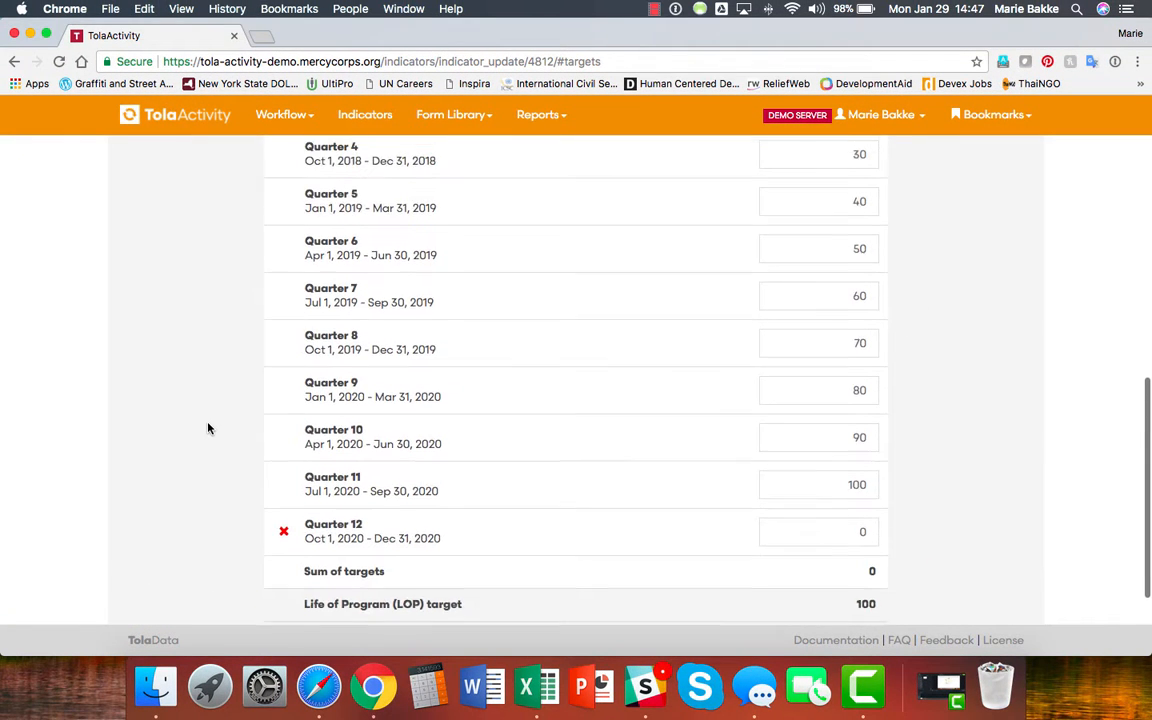
scroll(208, 428, "up", 5)
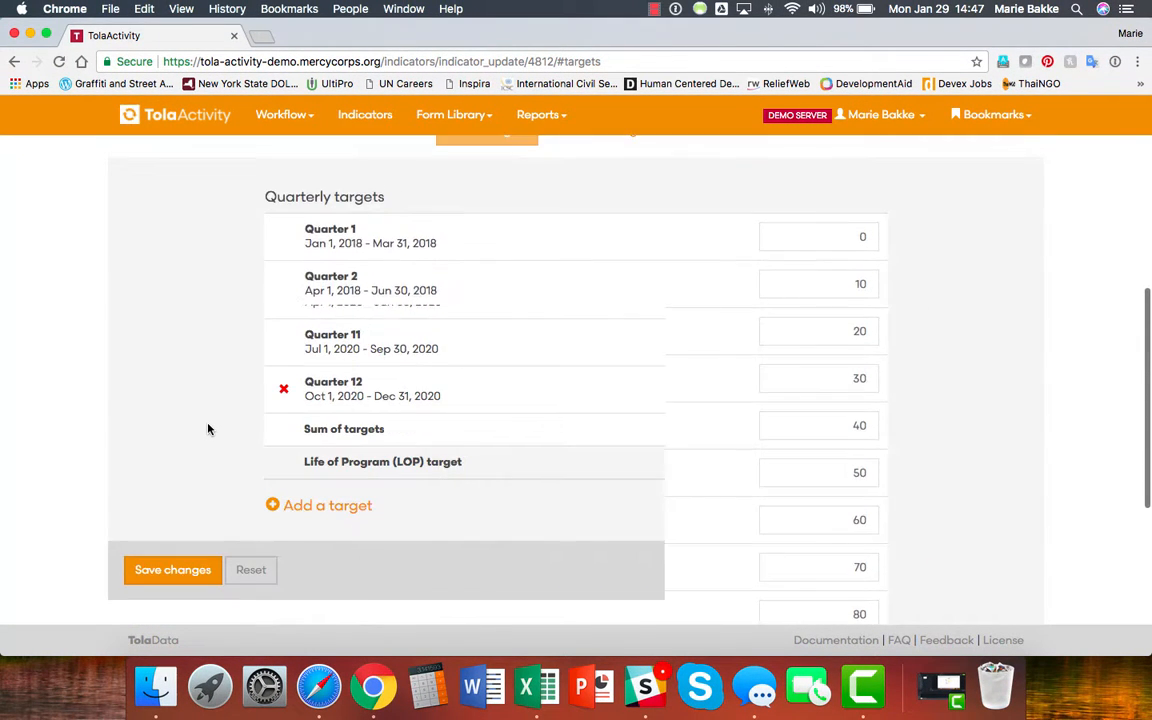
scroll(209, 429, "down", 5)
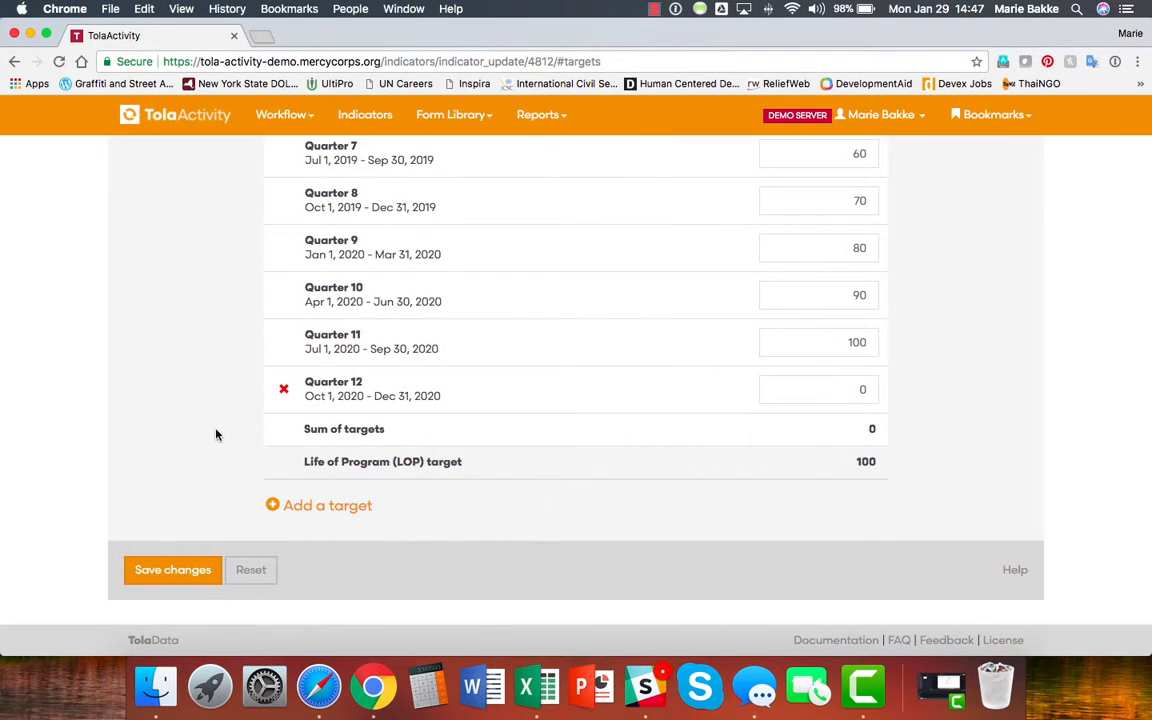
Save the twelve quarterly targets and review the saved indicator.
left_click(175, 570)
scroll(175, 573, "down", 2)
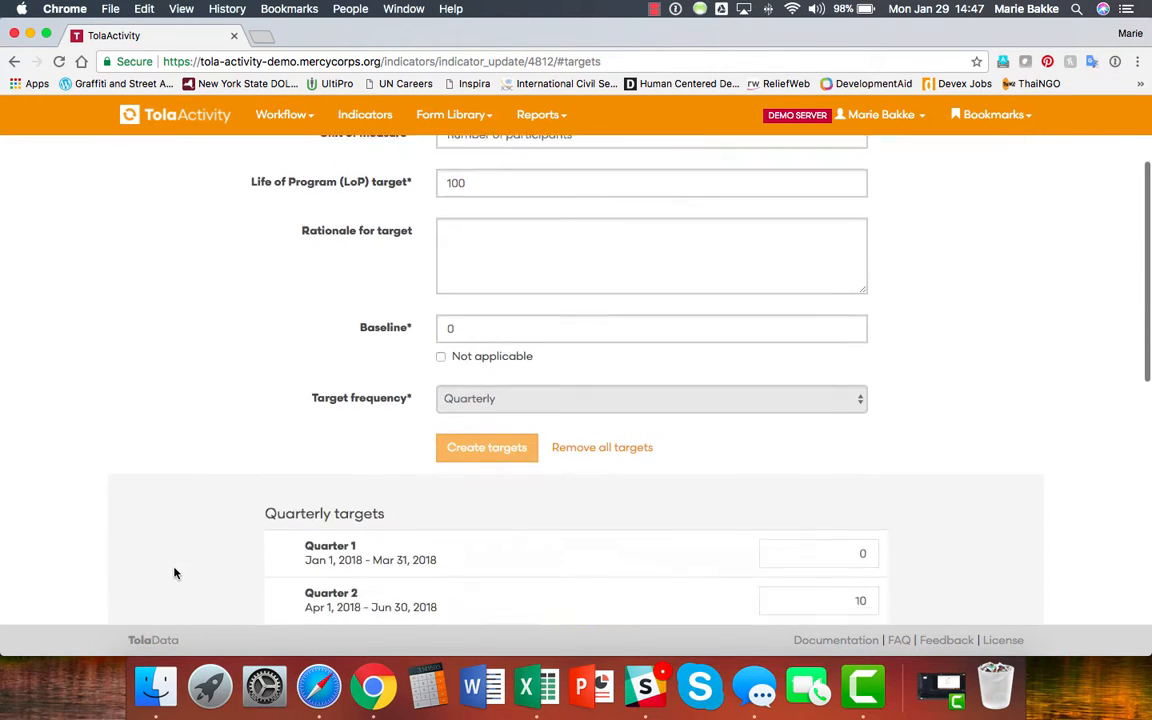
scroll(174, 572, "down", 1)
scroll(179, 540, "down", 2)
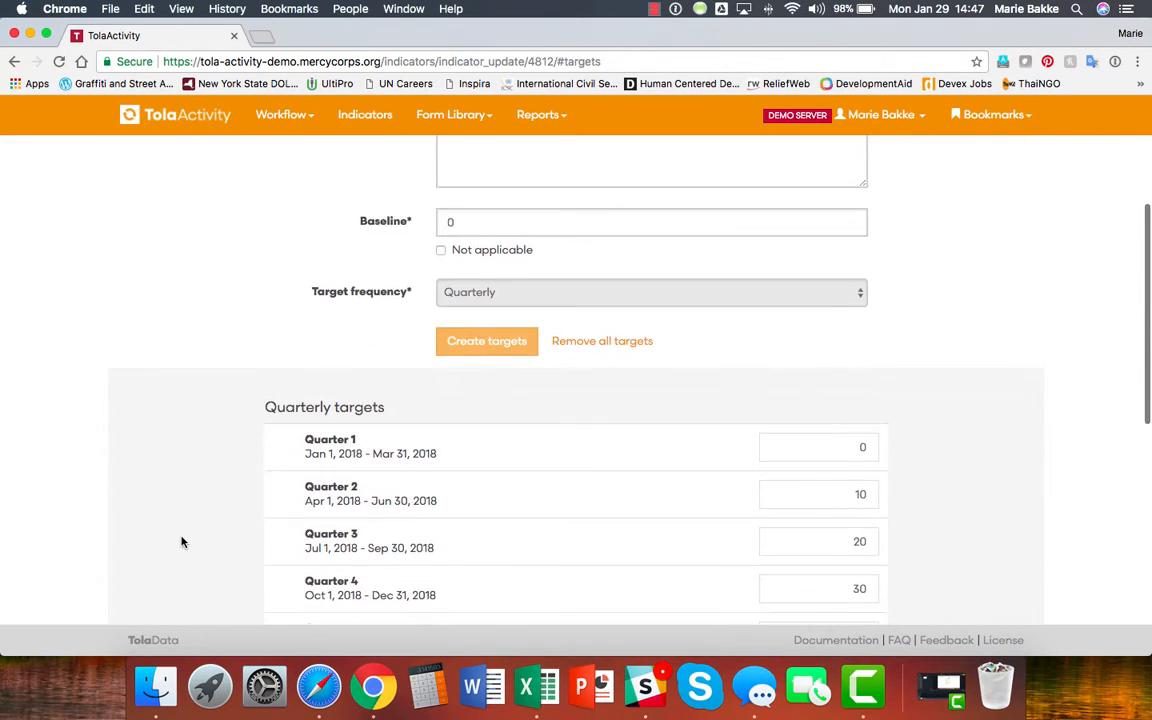
scroll(182, 542, "down", 2)
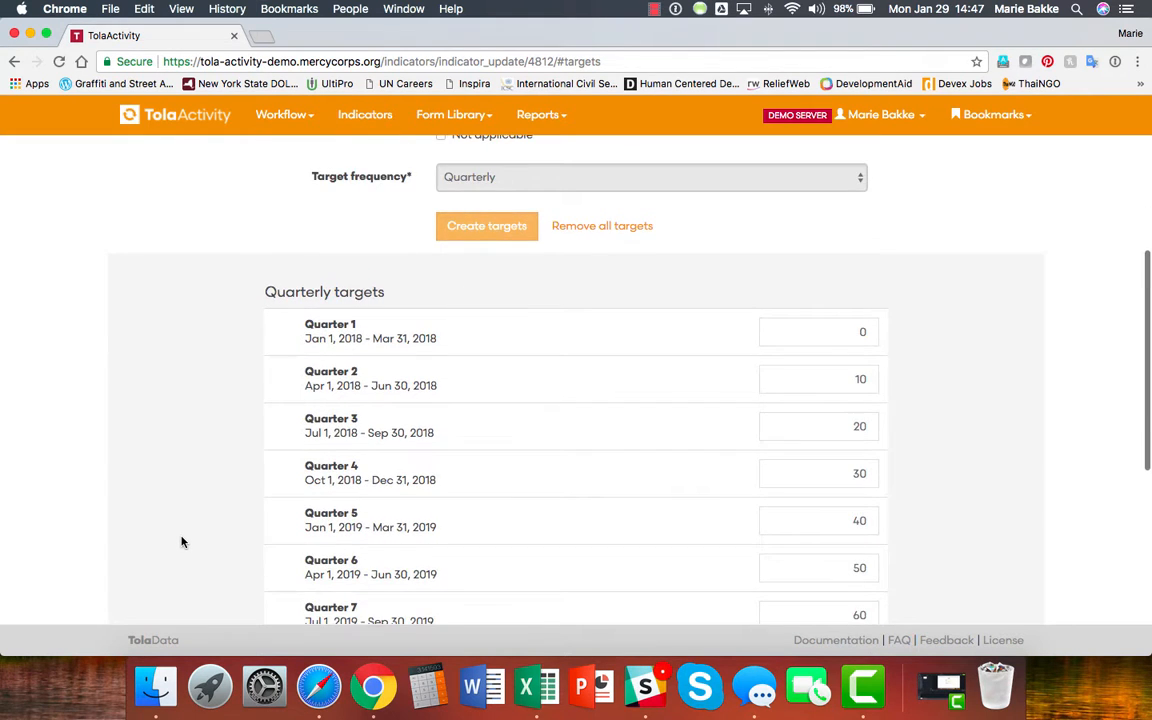
scroll(182, 542, "up", 6)
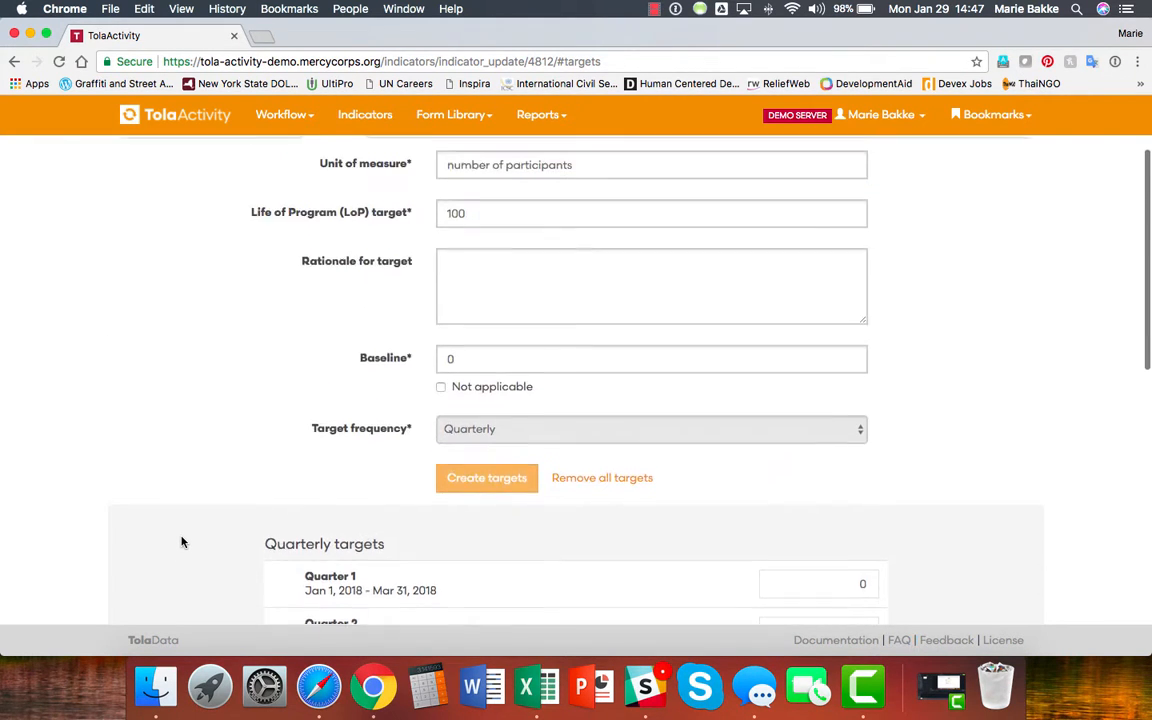
scroll(736, 522, "down", 4)
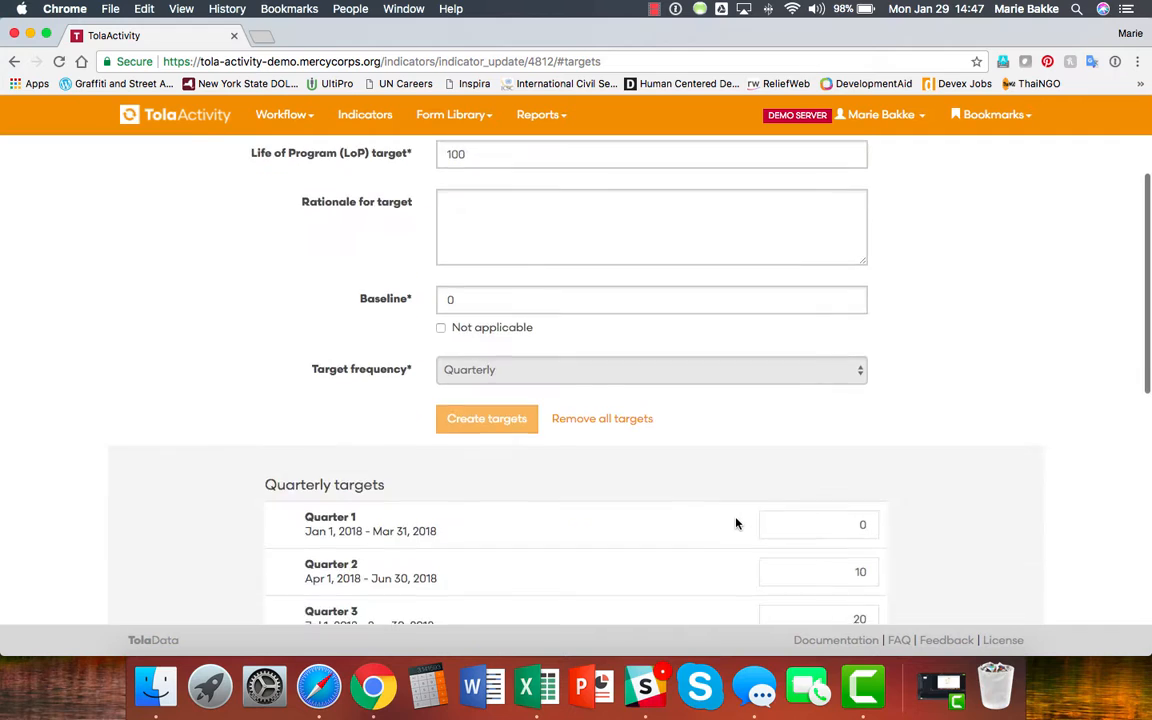
scroll(736, 524, "down", 5)
scroll(653, 478, "up", 5)
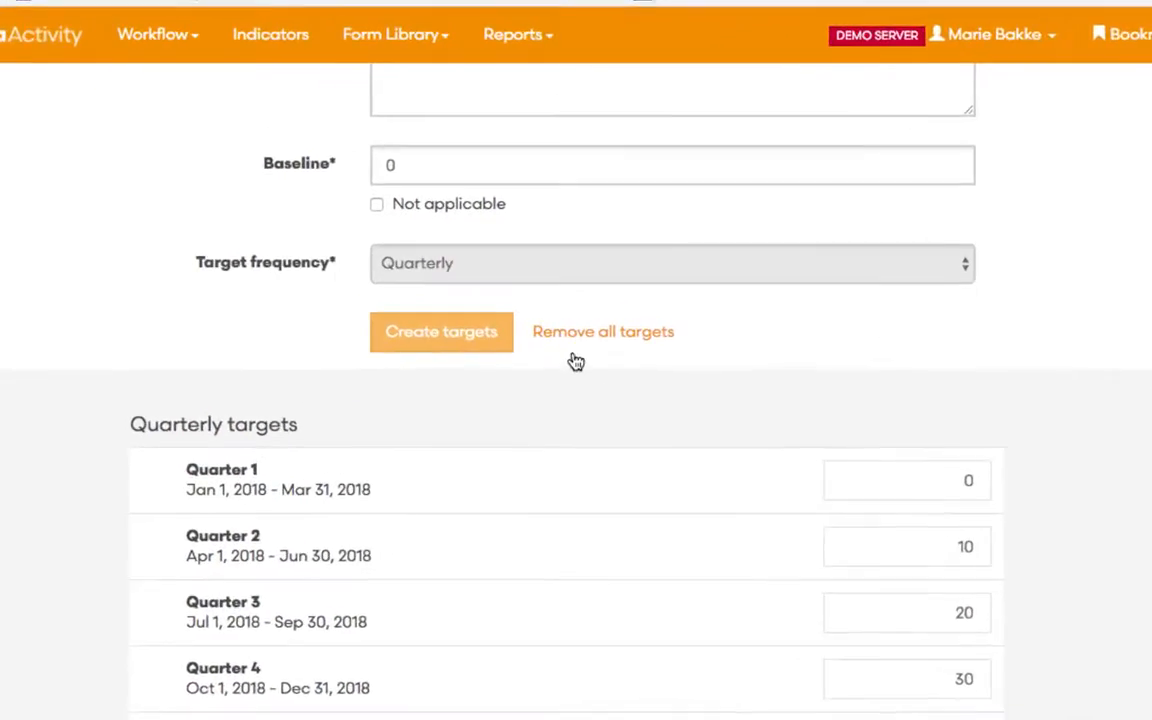
Remove all quarterly targets from the indicator, confirming the warning.
left_click(604, 337)
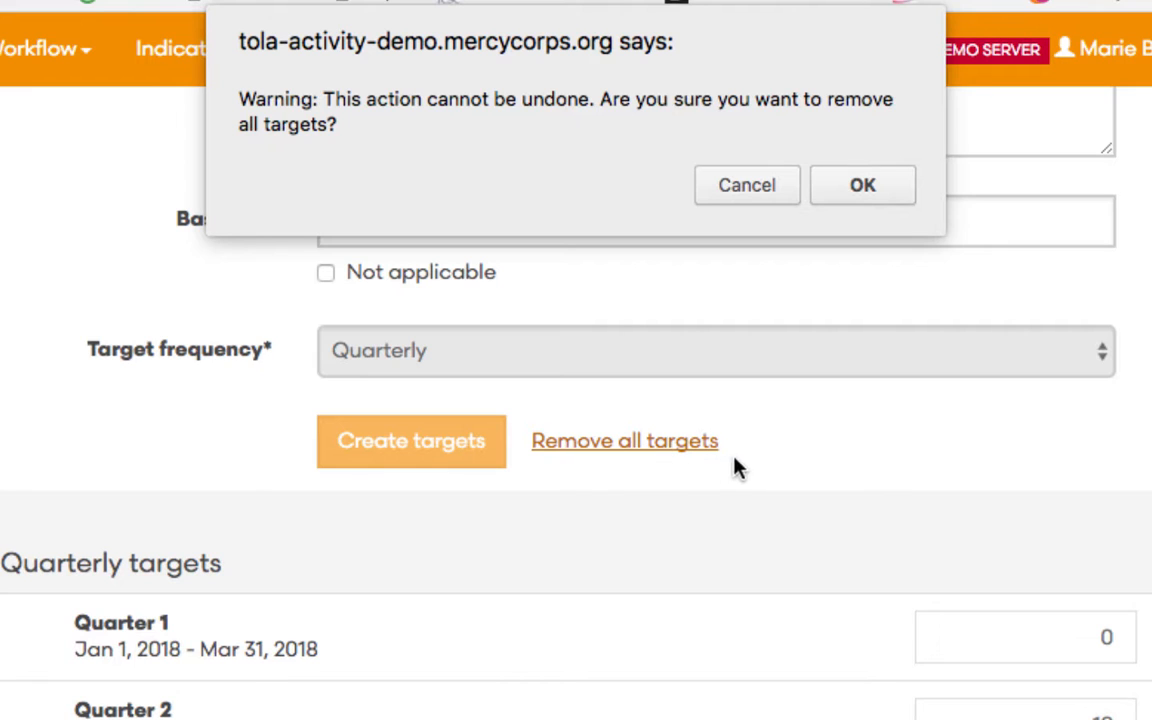
left_click(863, 188)
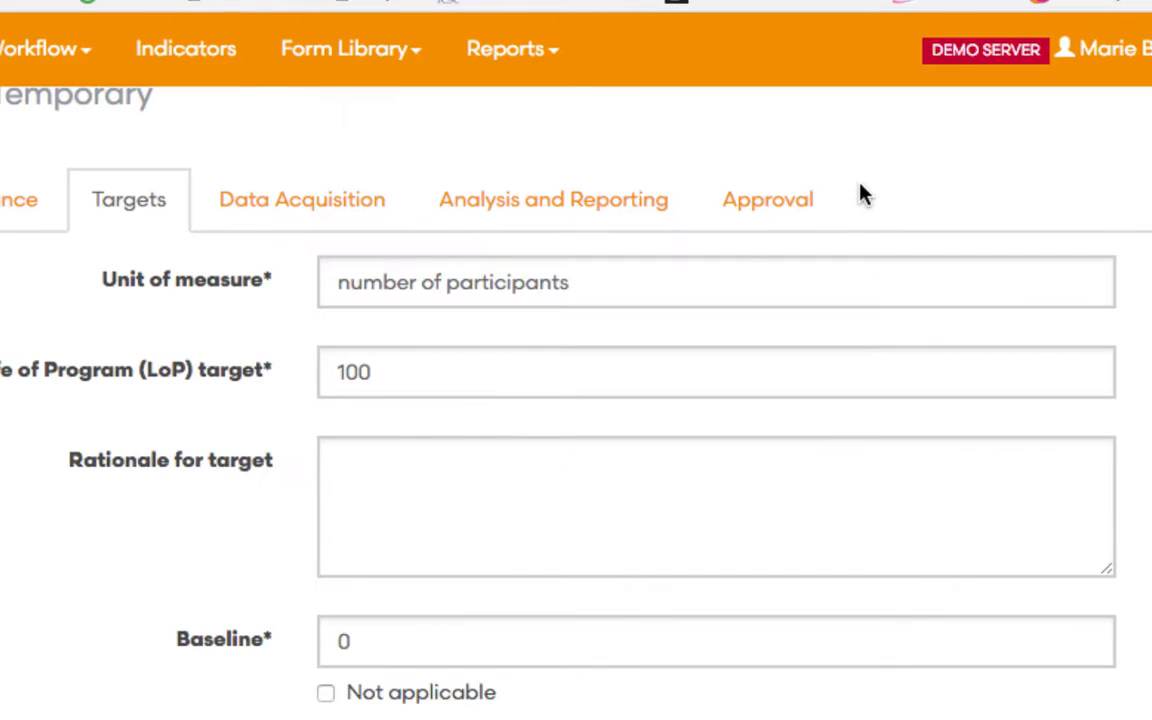
scroll(640, 420, "down", 5)
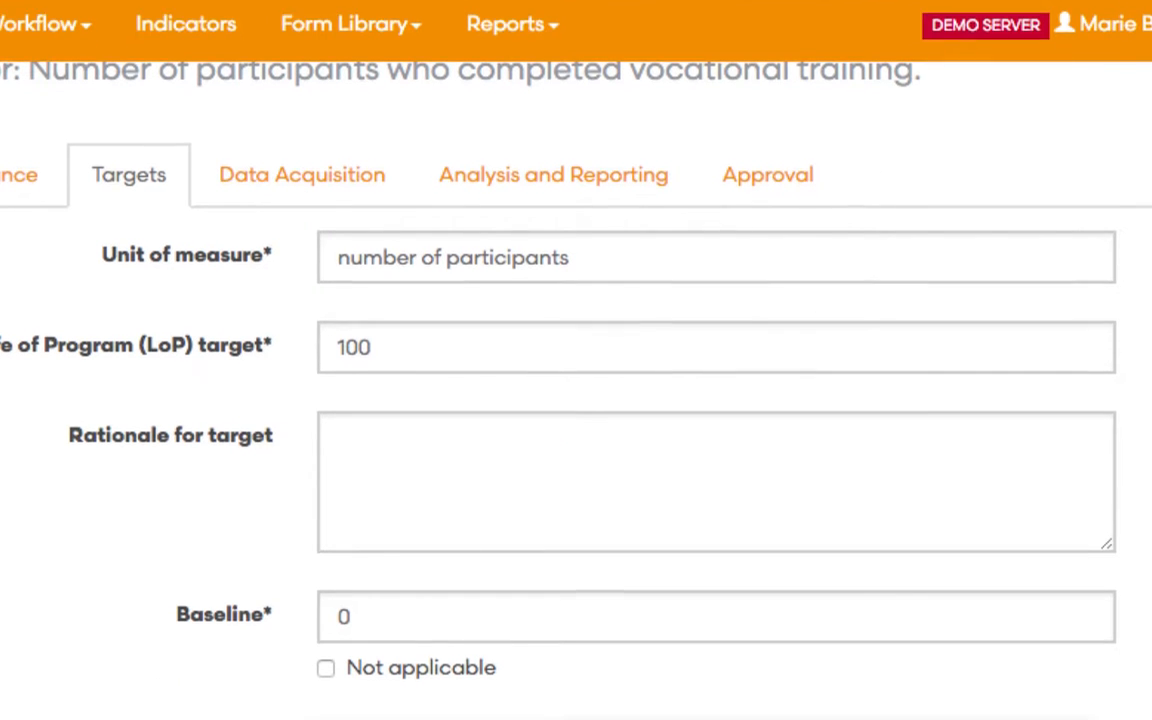
Change target frequency to Annual with the first period beginning Nov 1, 2017.
left_click(663, 440)
left_click(640, 522)
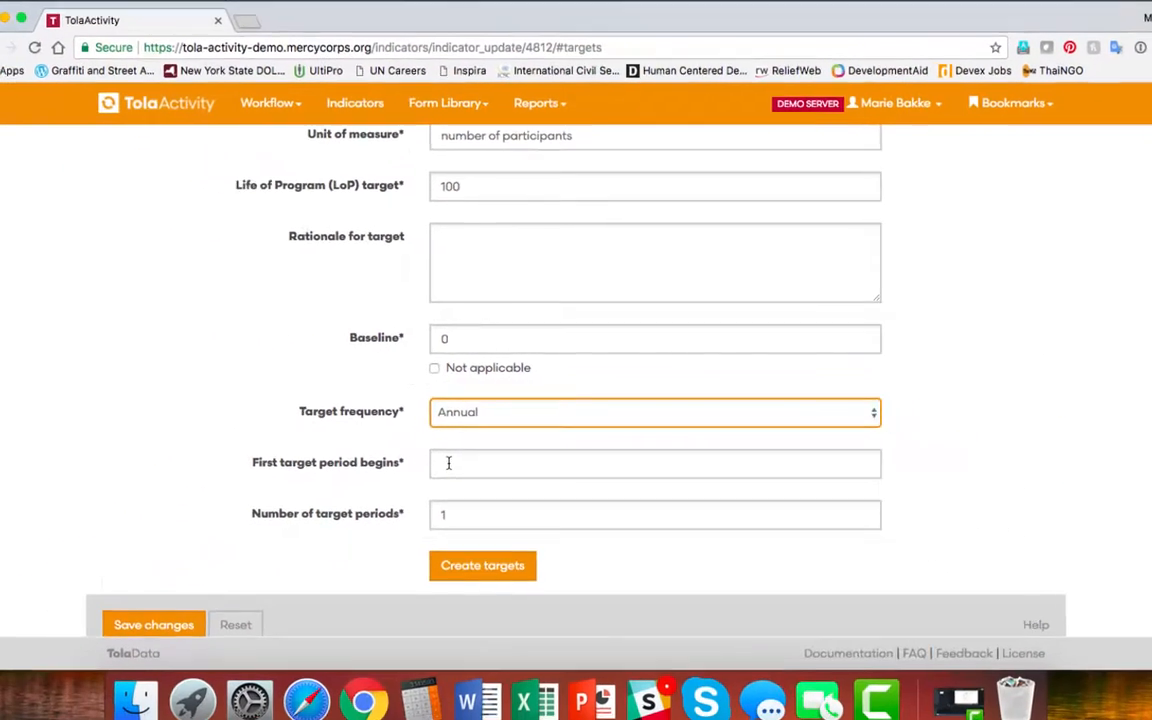
left_click(351, 541)
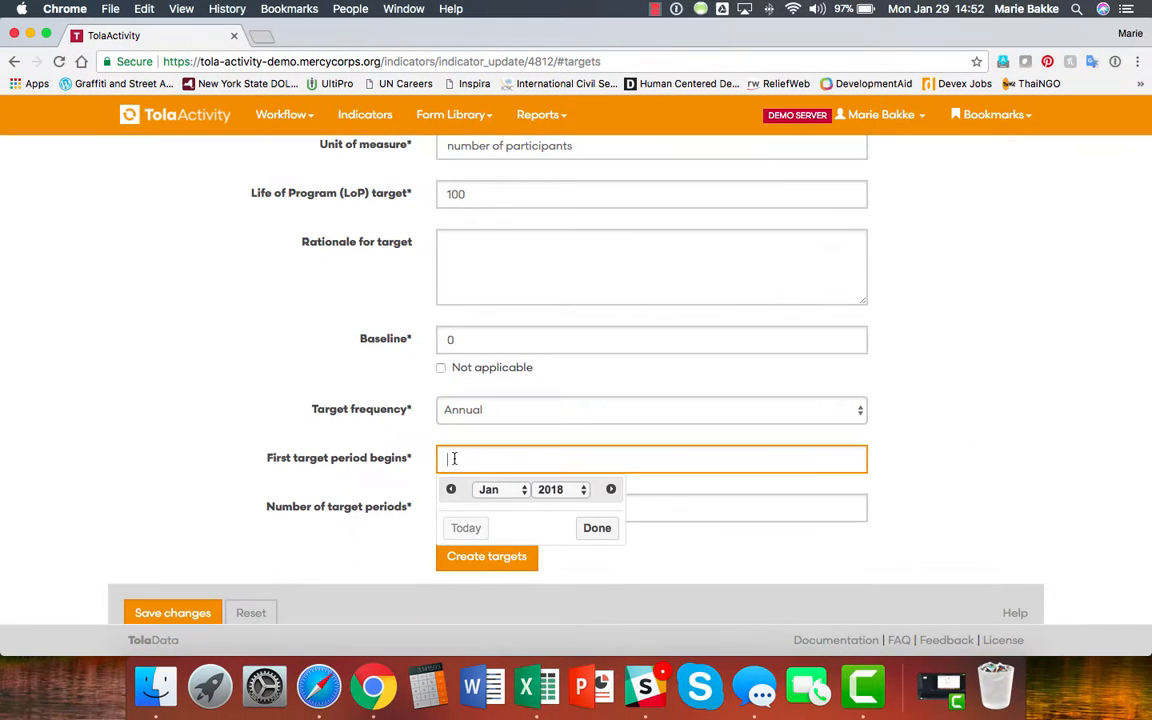
left_click(491, 492)
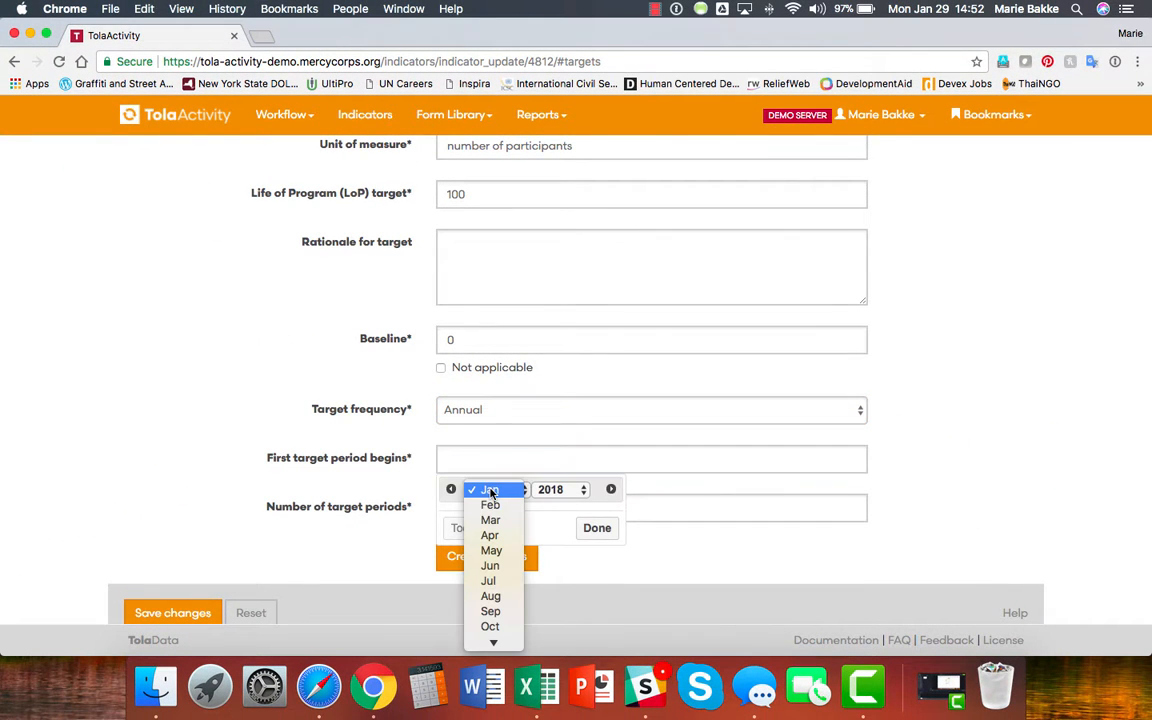
left_click(497, 625)
left_click(551, 489)
left_click(553, 473)
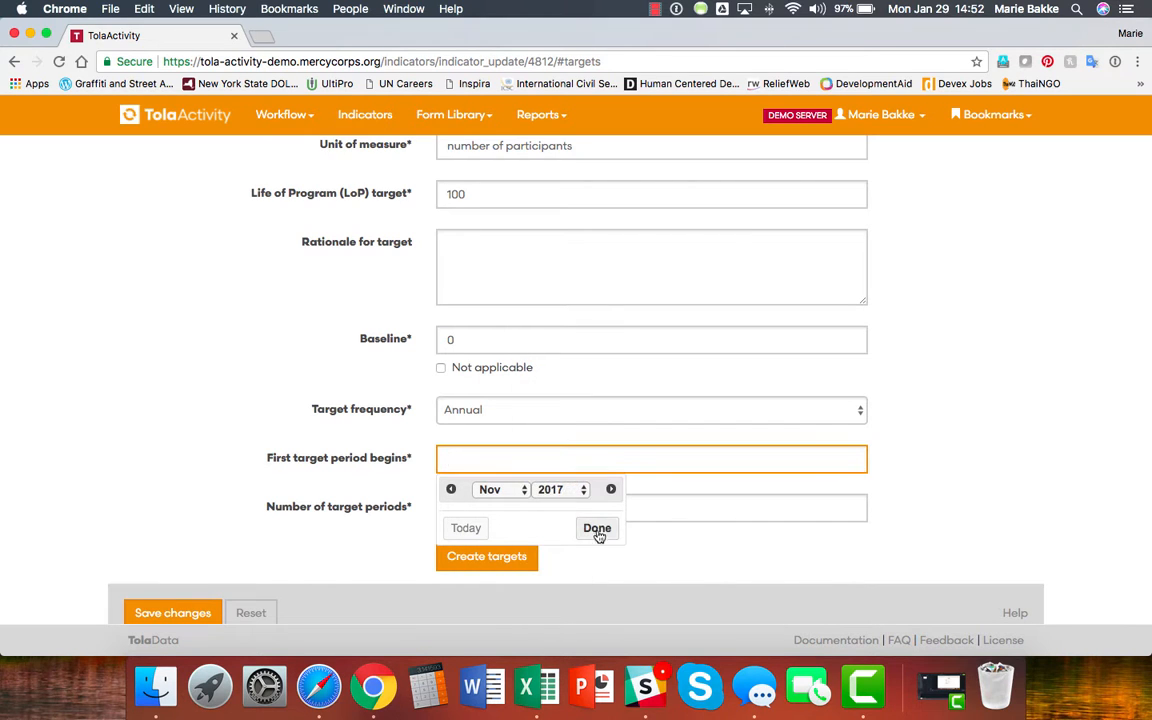
left_click(597, 528)
Set the number of target periods to 3 and create the annual targets.
left_click(462, 508)
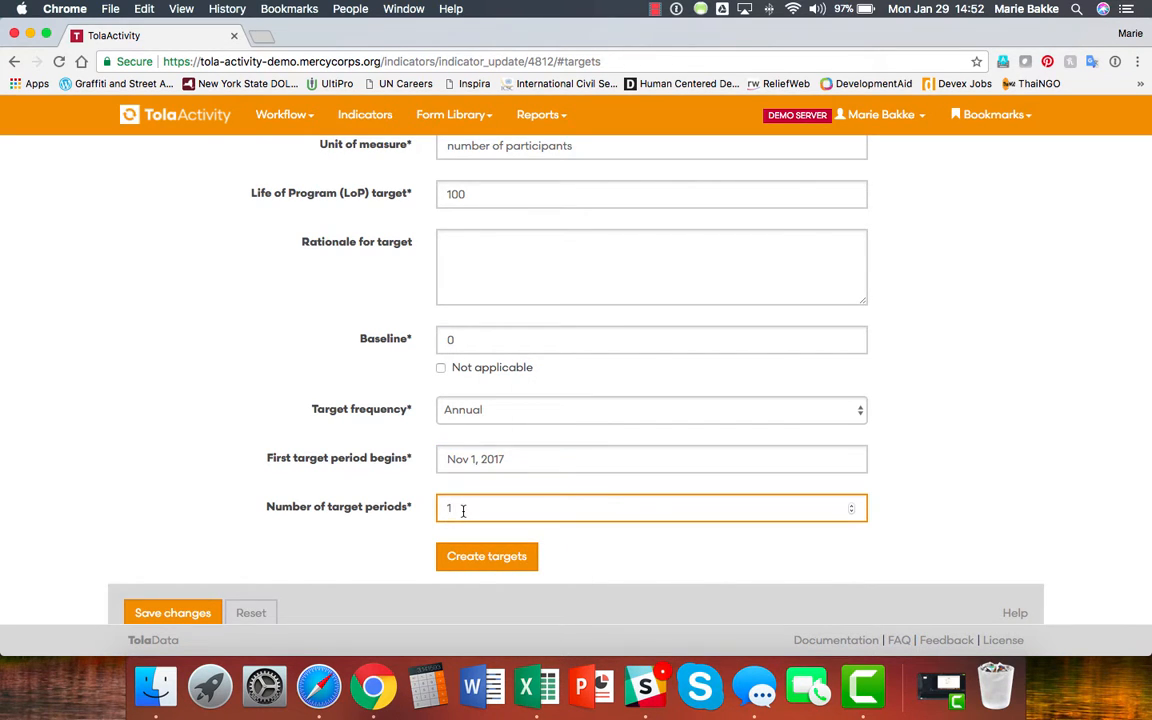
key("BackSpace")
type("3")
left_click(470, 555)
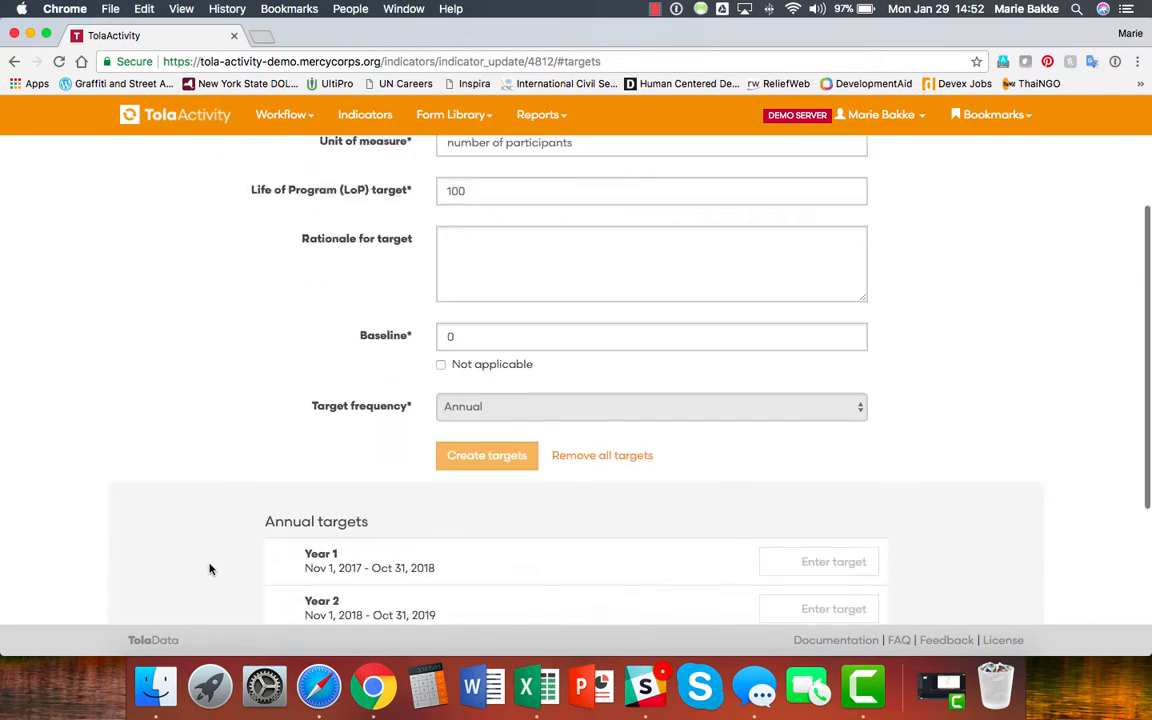
Enter annual targets of 33 for Year 1, 66 for Year 2 and 100 for Year 3.
scroll(210, 569, "down", 5)
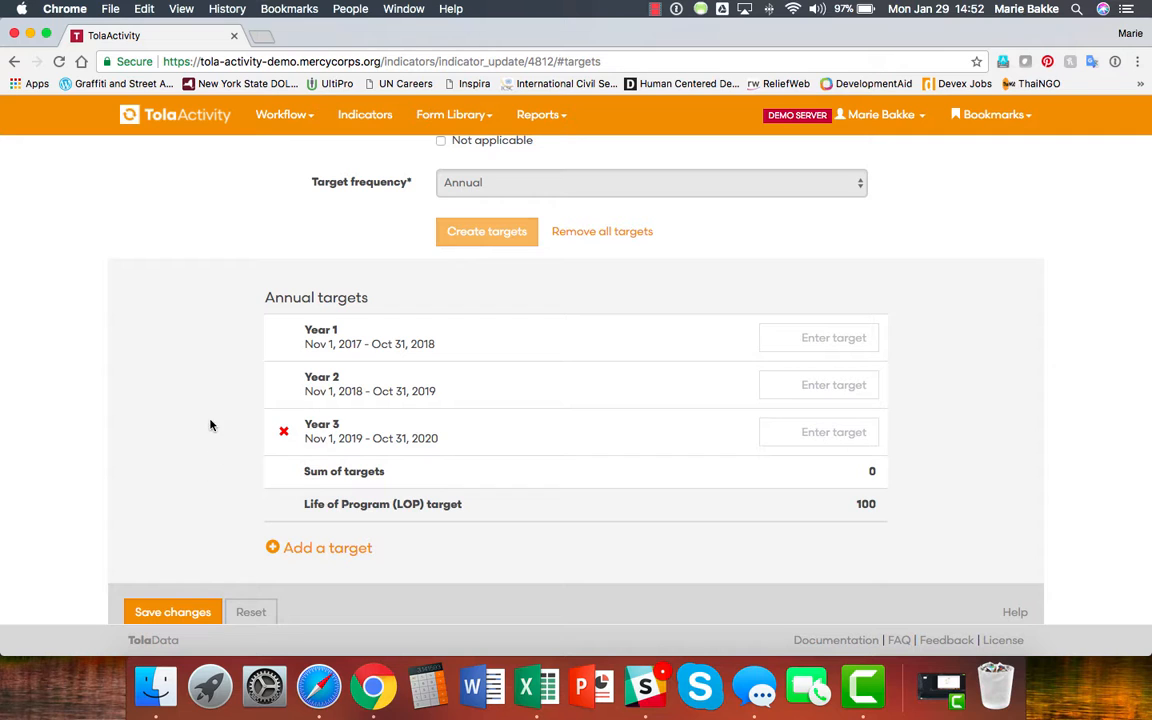
left_click(789, 337)
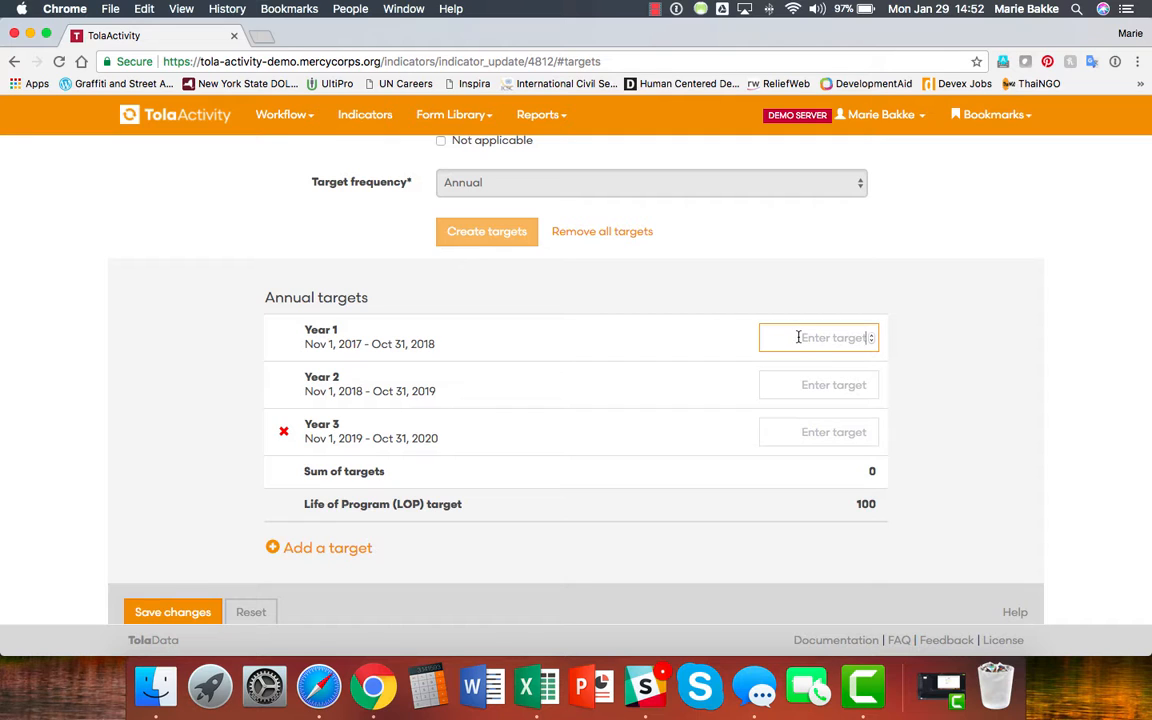
type("33")
left_click(803, 388)
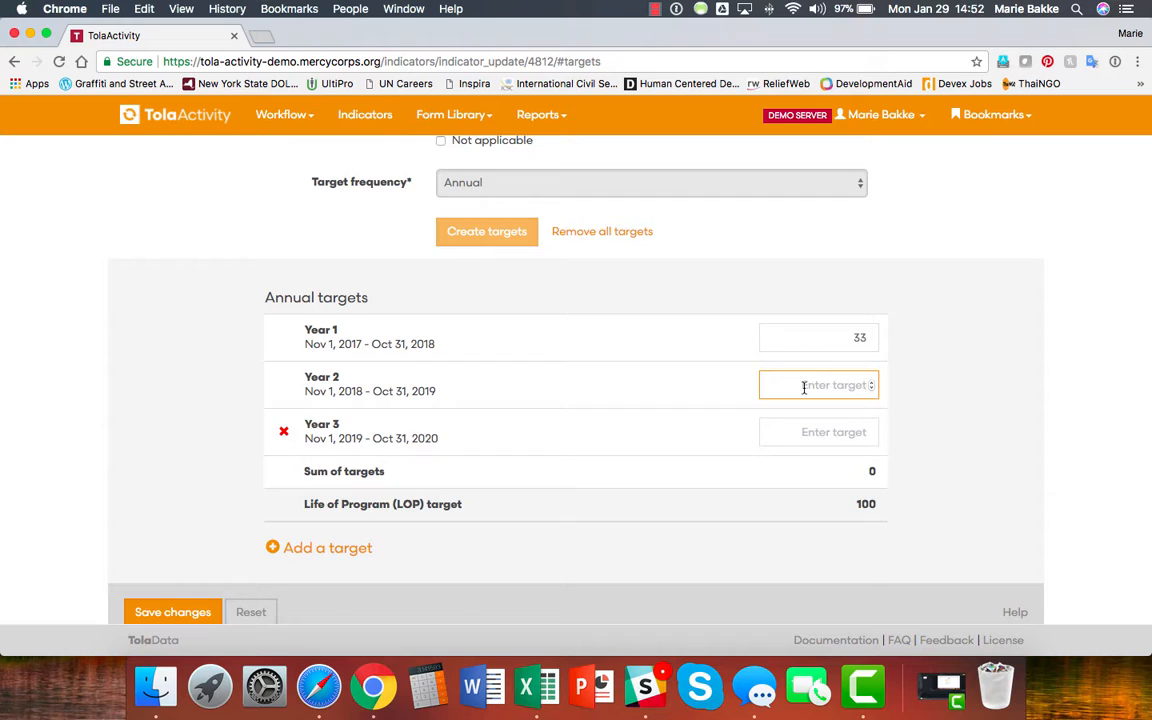
type("66")
left_click(817, 432)
type("100")
left_click(952, 439)
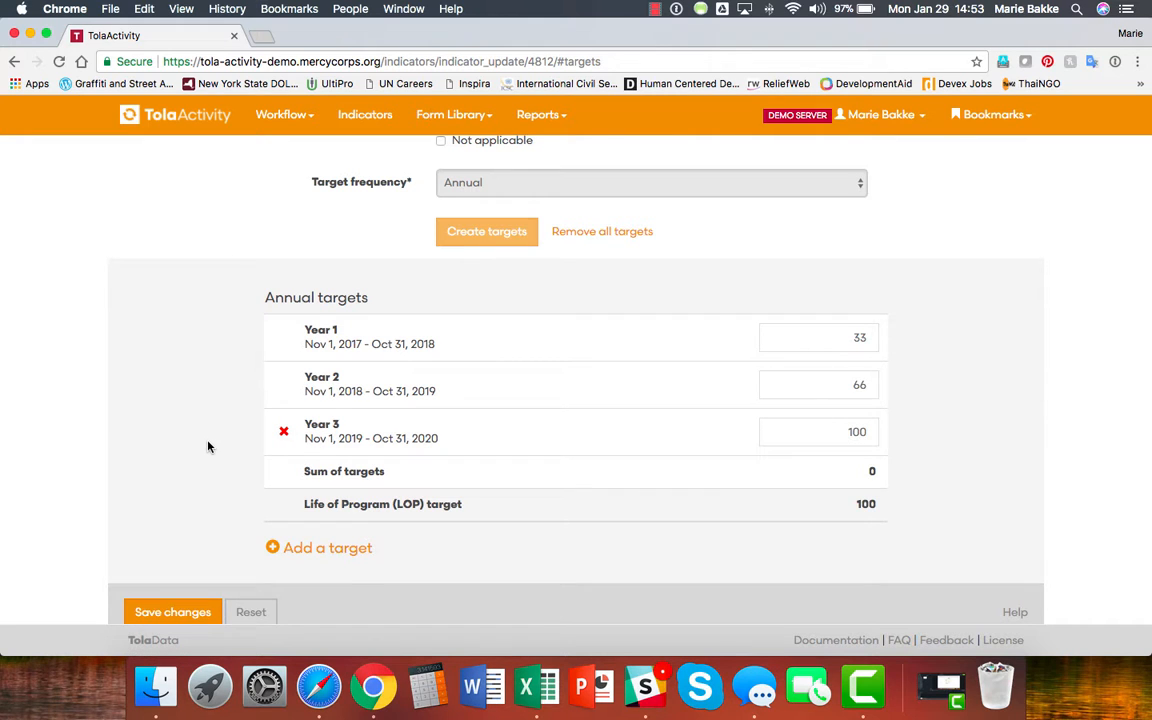
scroll(208, 447, "down", 1)
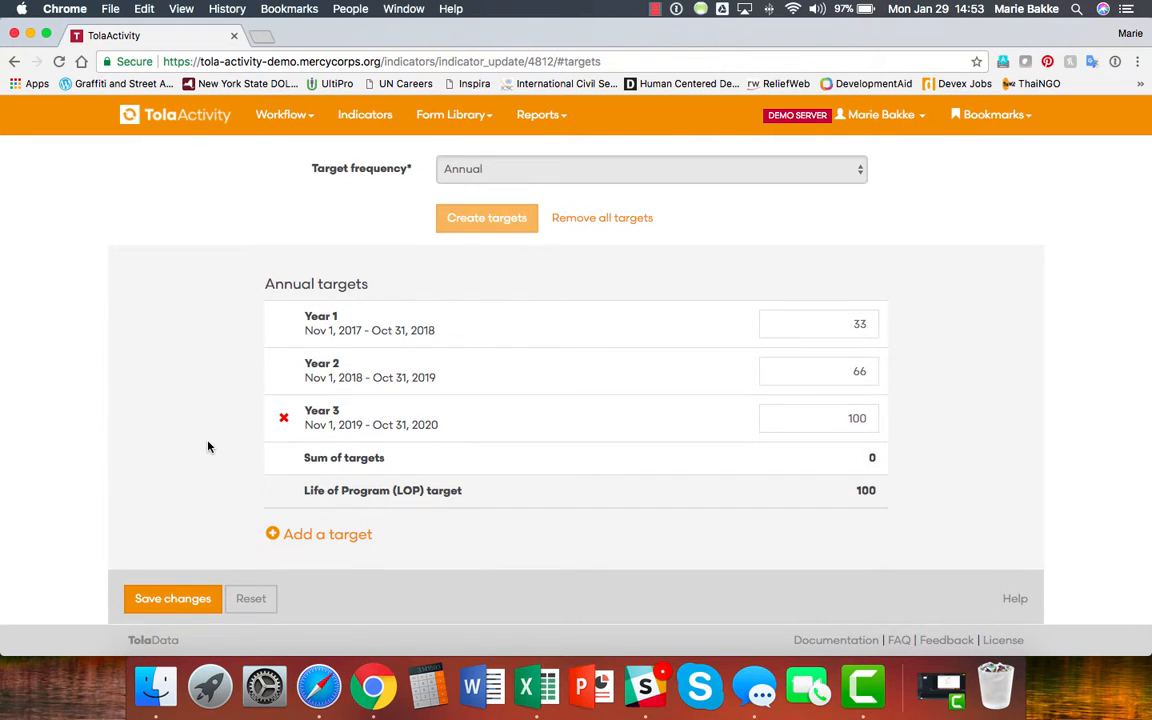
Save the annual targets and verify their sum reads 199 against the LoP target of 100.
left_click(174, 604)
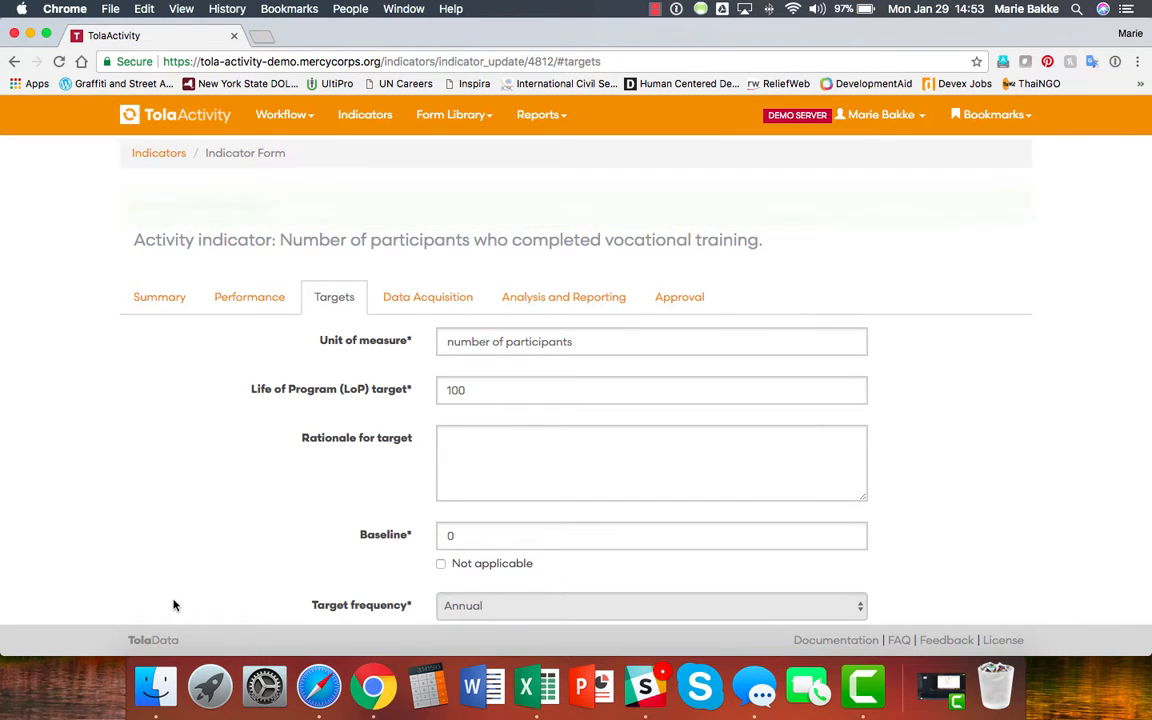
scroll(175, 565, "down", 3)
scroll(175, 567, "down", 4)
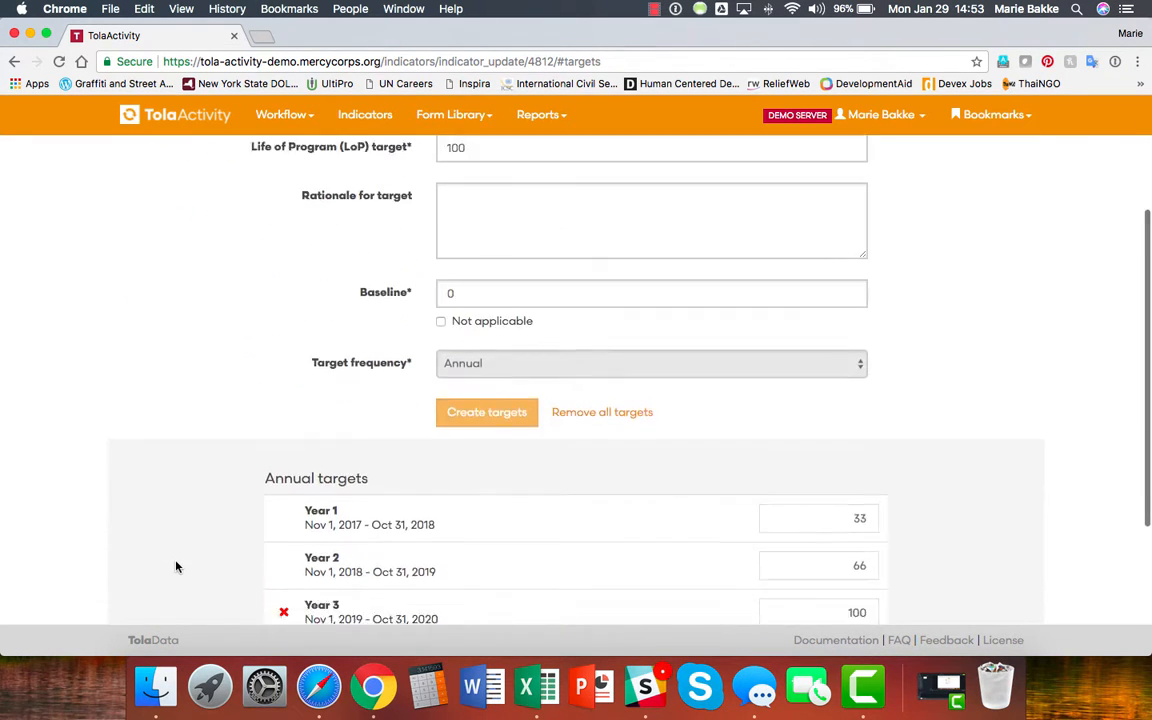
scroll(175, 567, "up", 1)
scroll(175, 567, "down", 2)
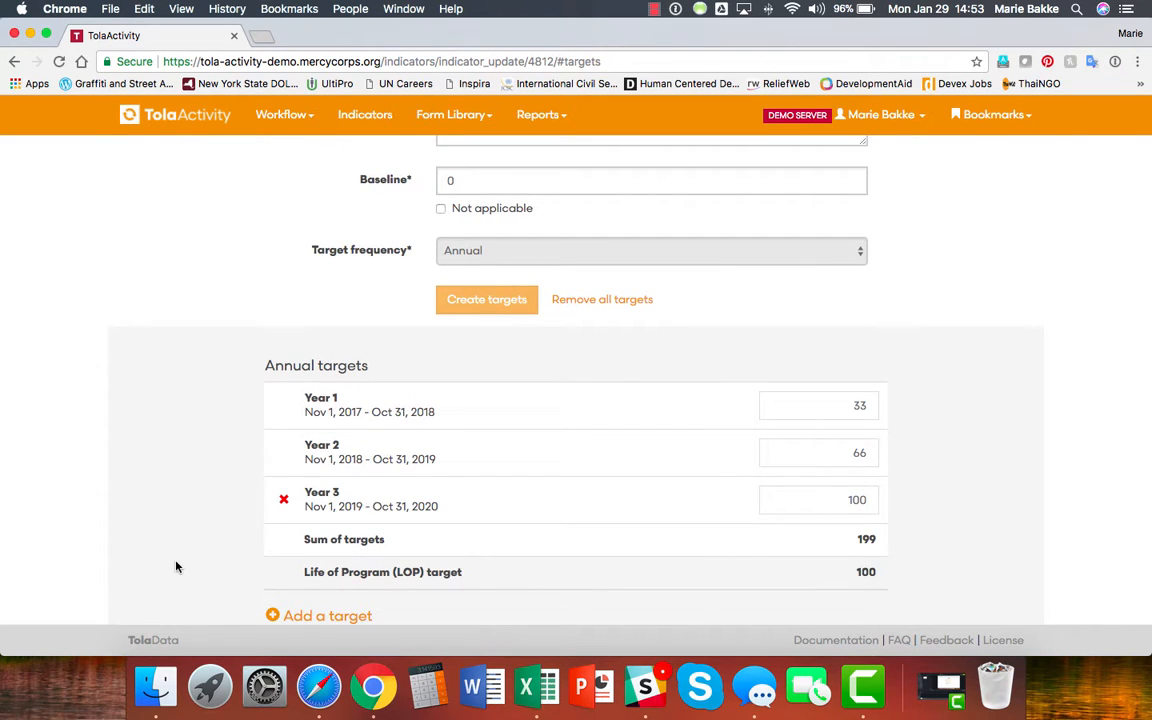
scroll(180, 516, "up", 1)
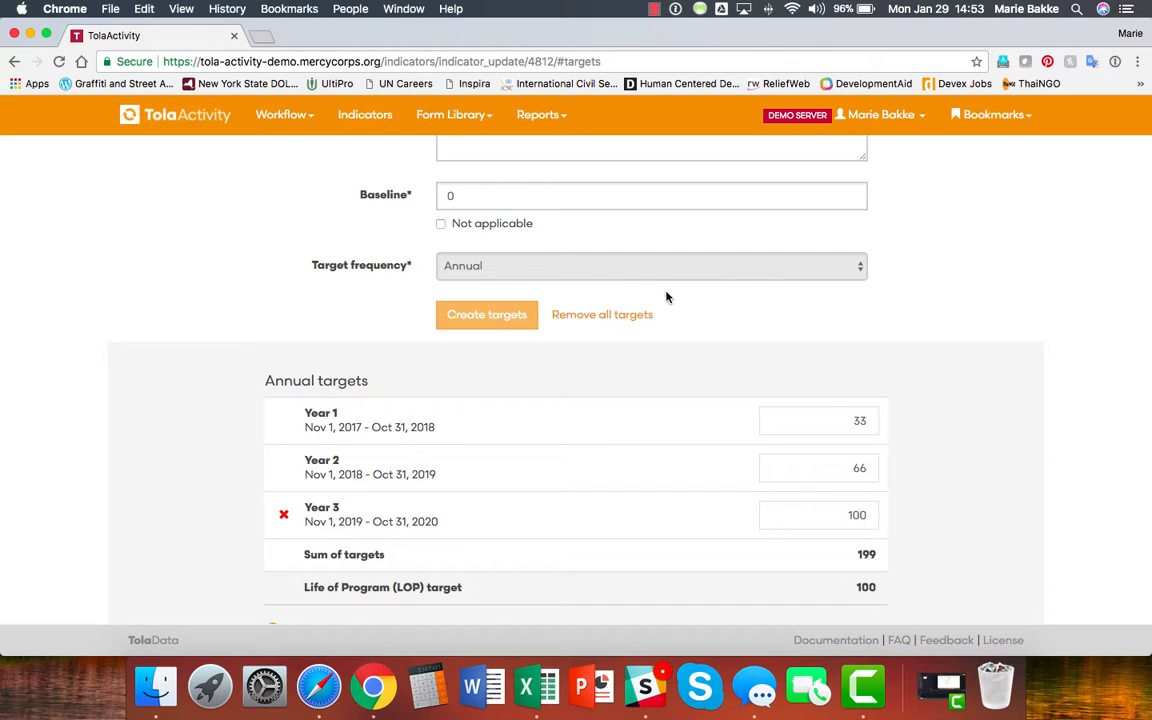
Remove all annual targets and switch the frequency to Life of Program (LoP) only, LoP target 100.
left_click(606, 316)
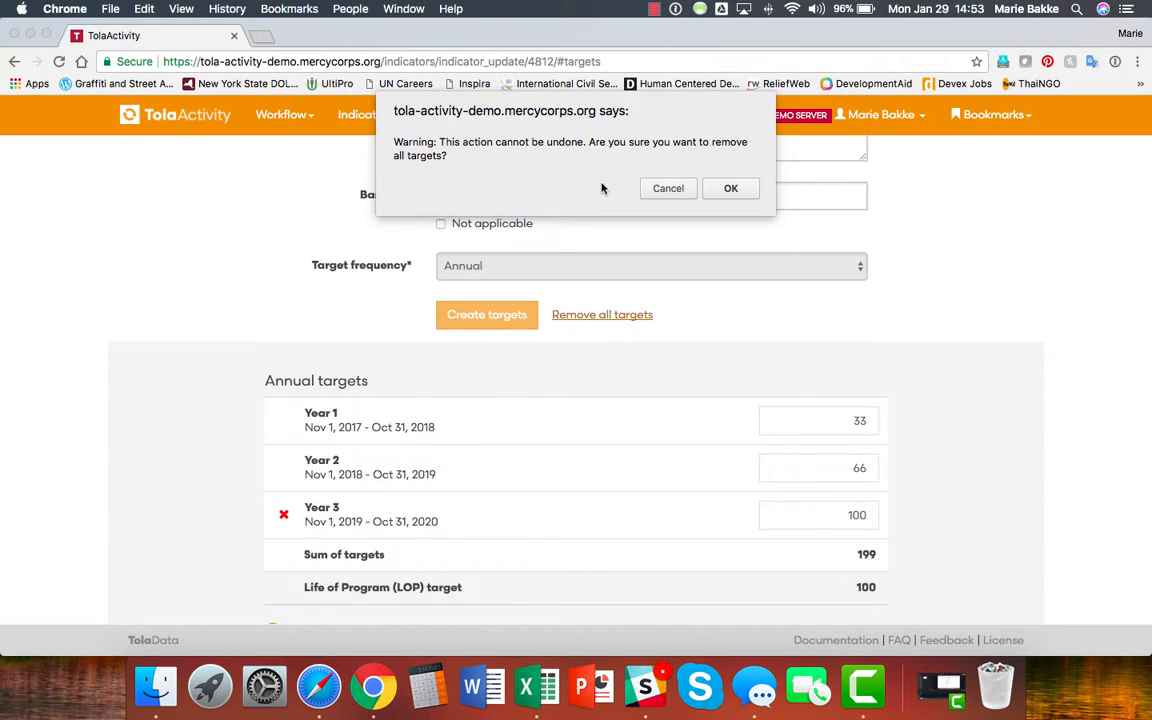
left_click(733, 190)
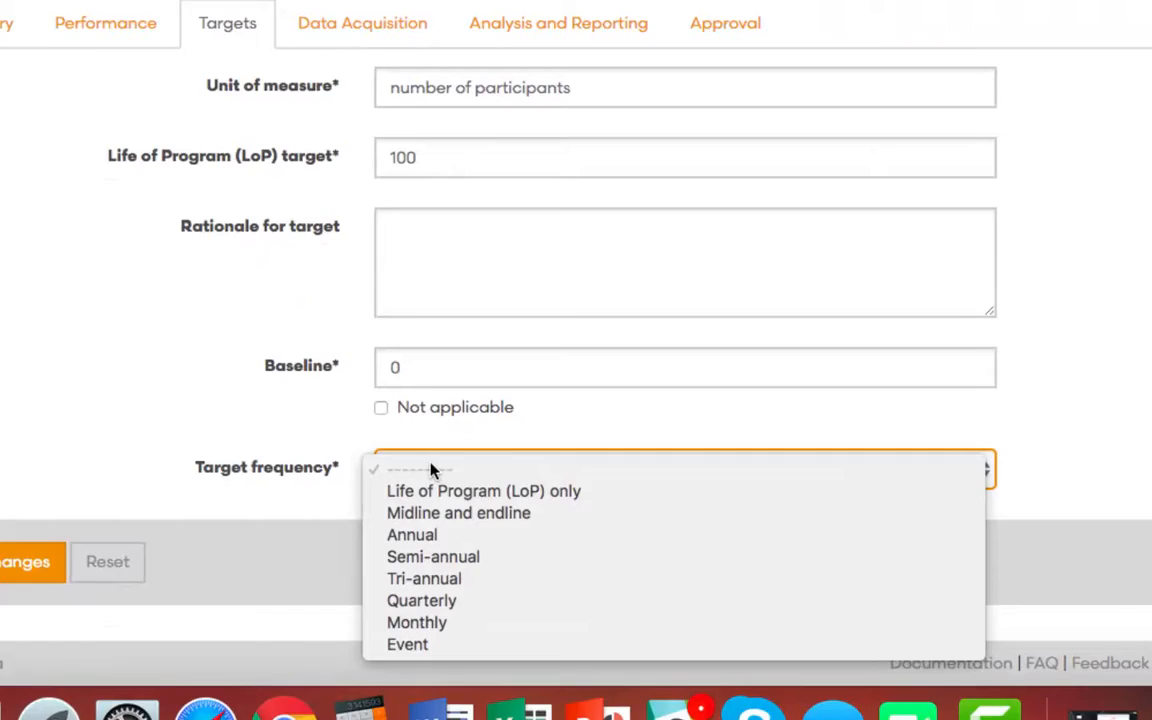
left_click(434, 491)
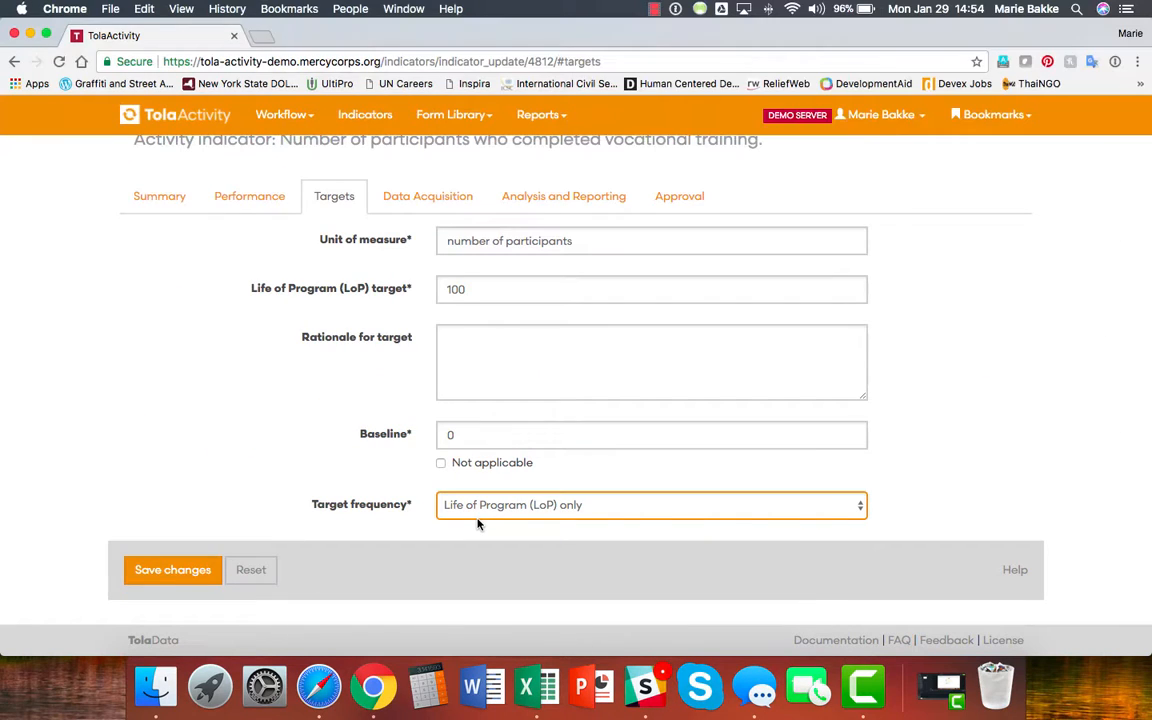
left_click(478, 290)
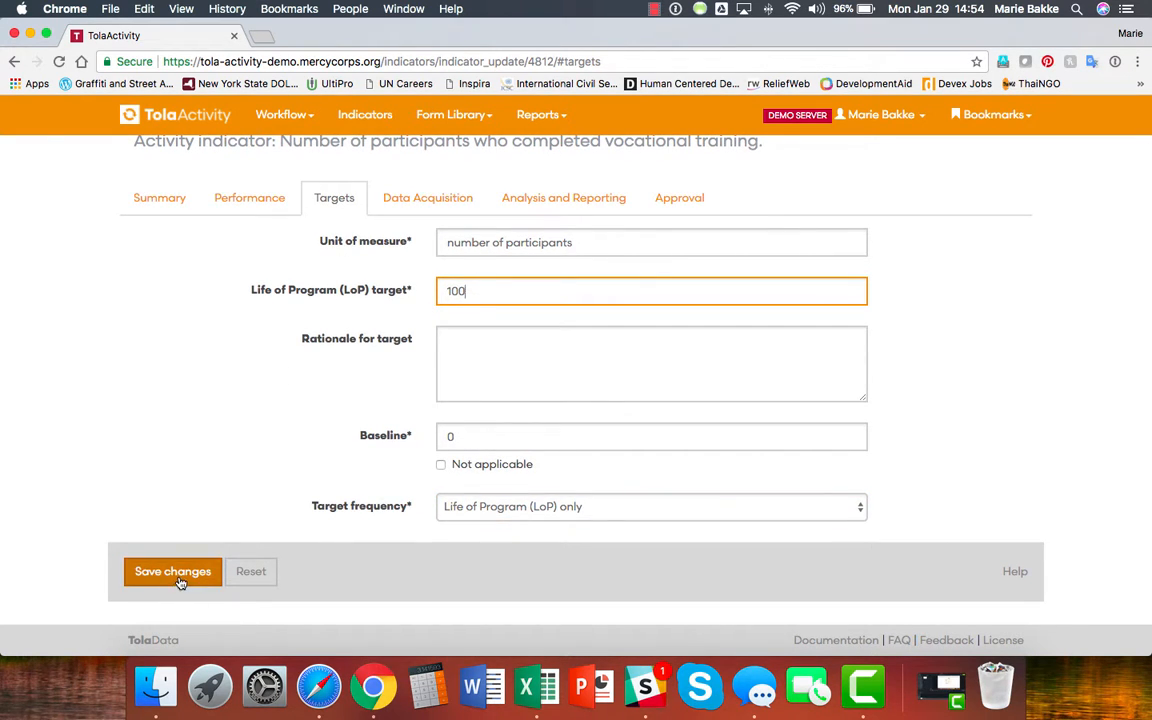
Switch the target frequency to Midline and endline and create the empty midline and endline rows.
left_click(576, 507)
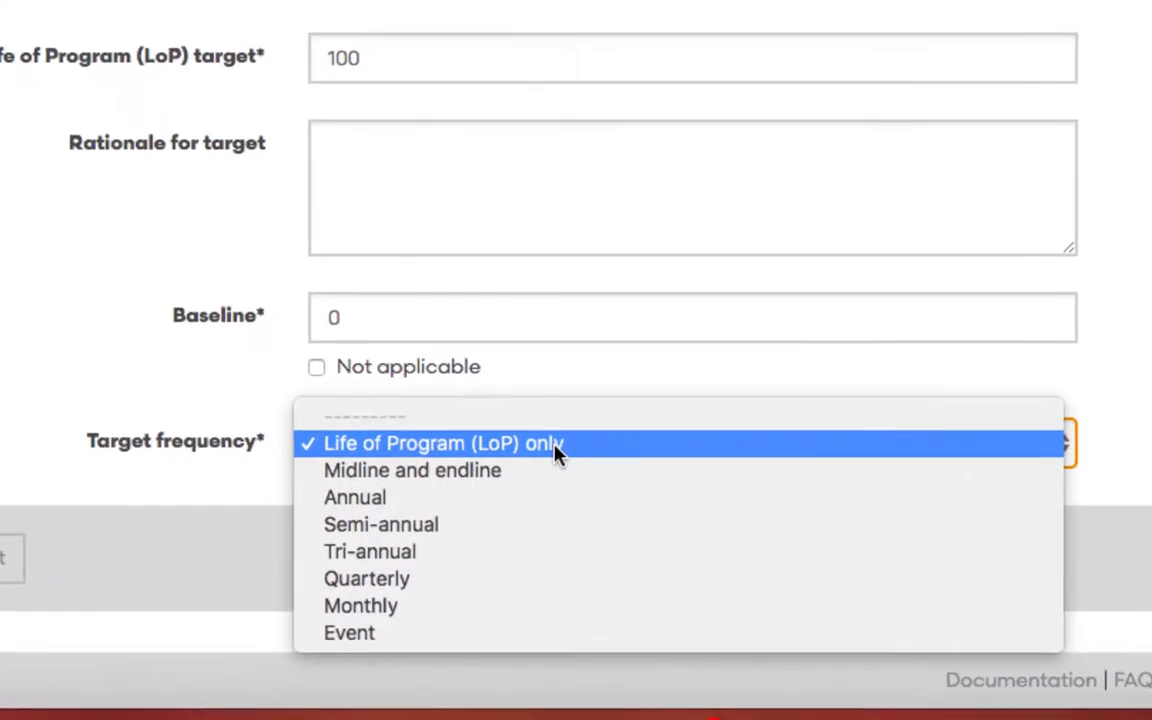
left_click(548, 468)
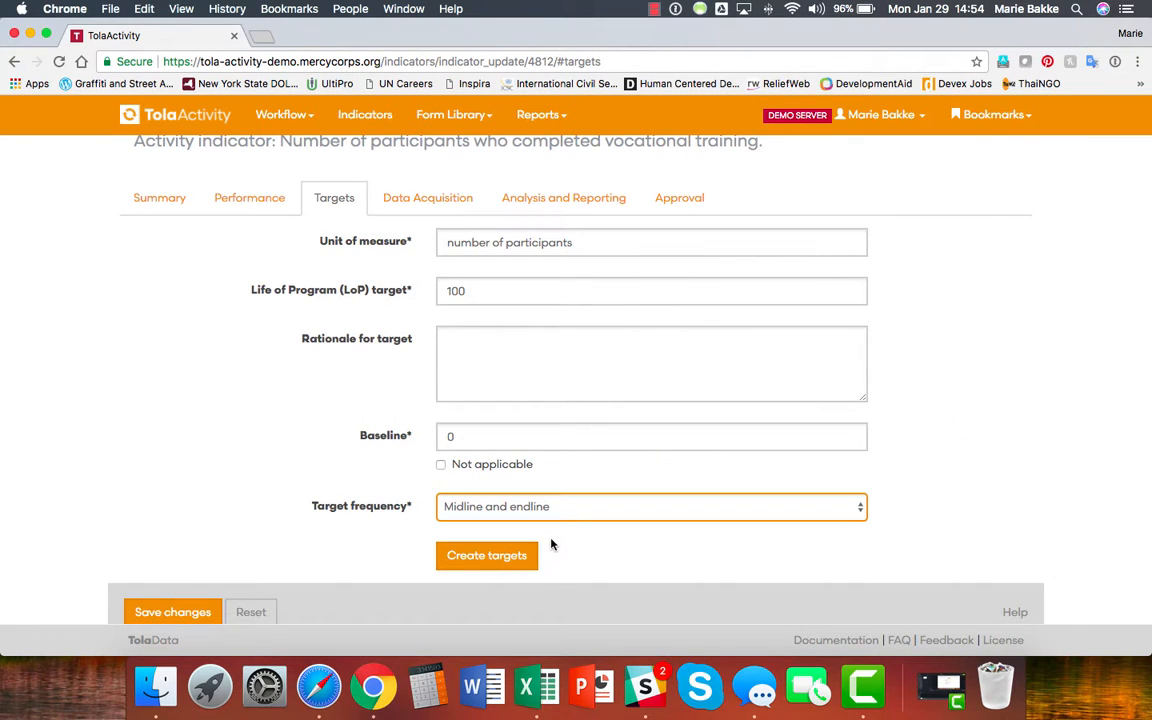
left_click(478, 557)
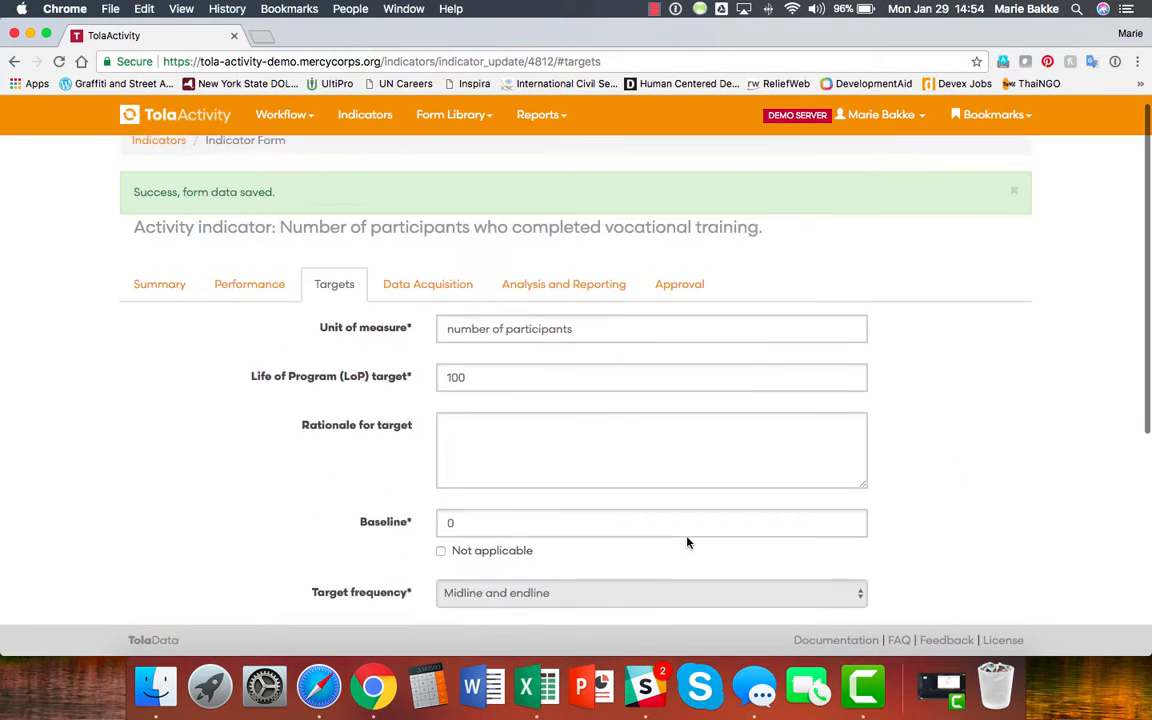
scroll(687, 543, "down", 4)
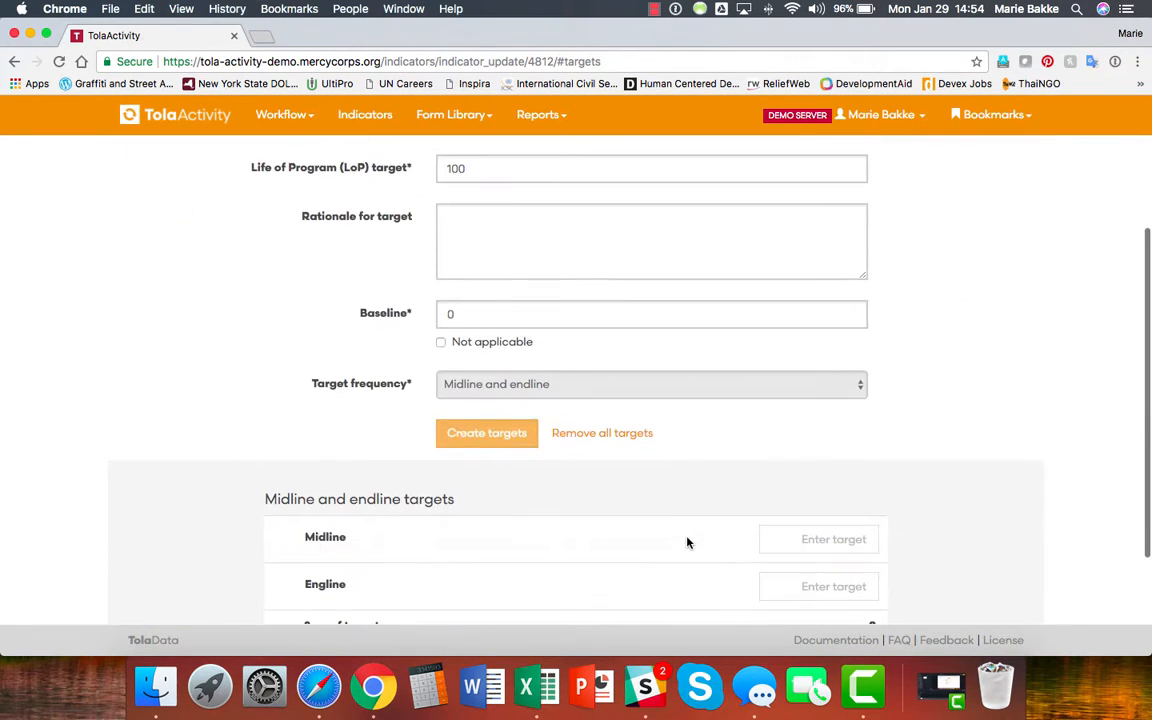
scroll(687, 543, "down", 2)
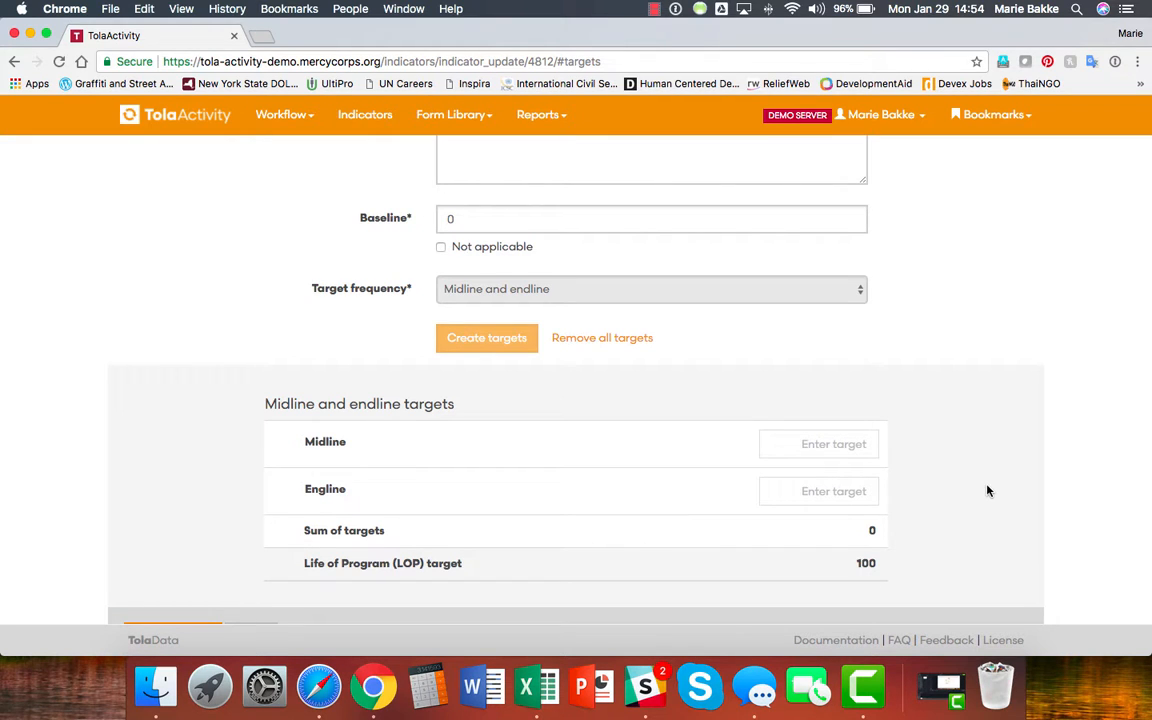
Enter 50 as the Midline target and 100 as the Endline target.
left_click(785, 446)
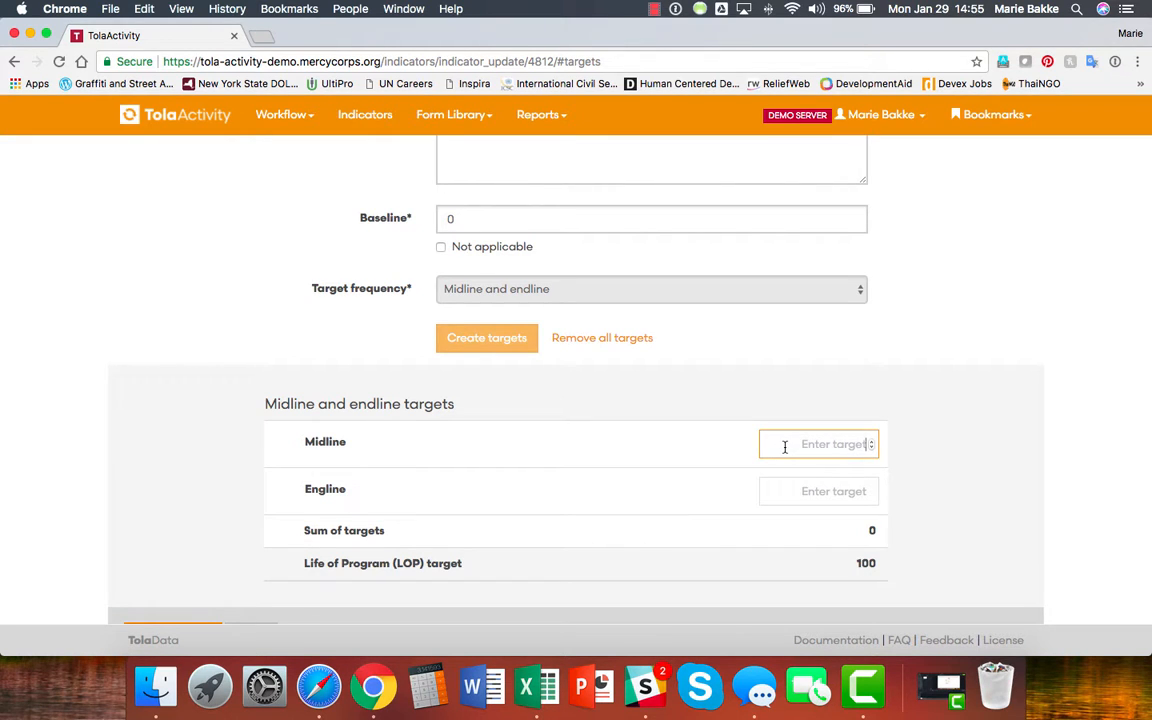
type("50")
left_click(814, 496)
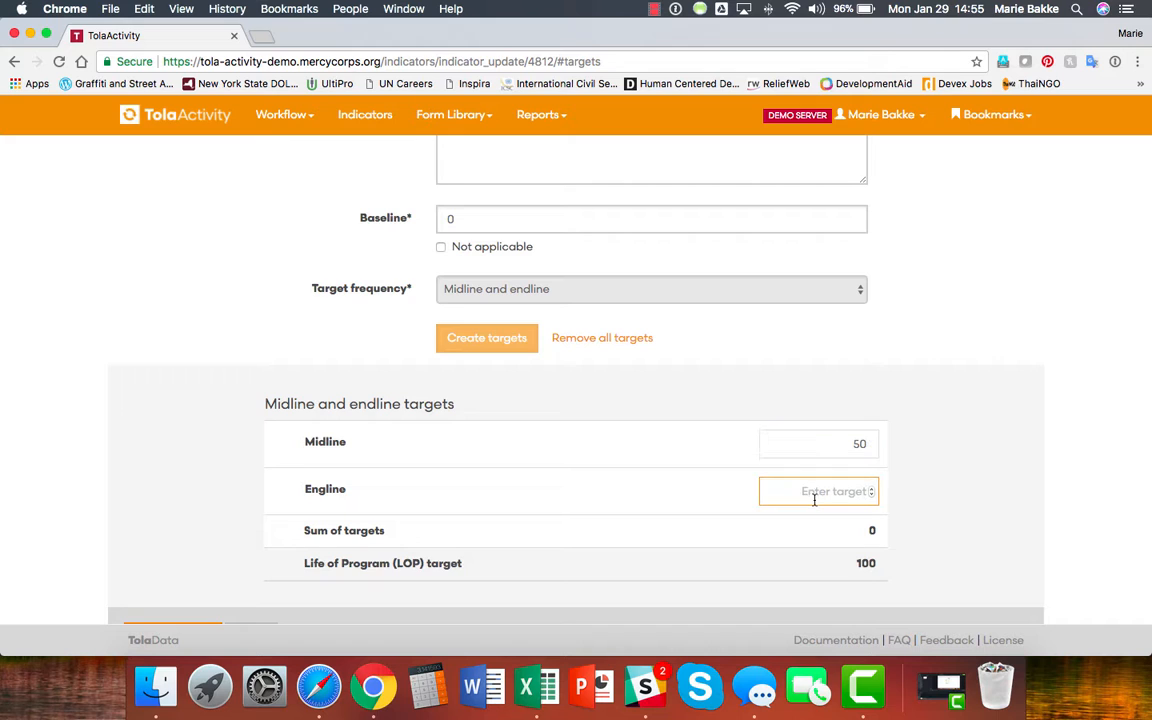
type("100")
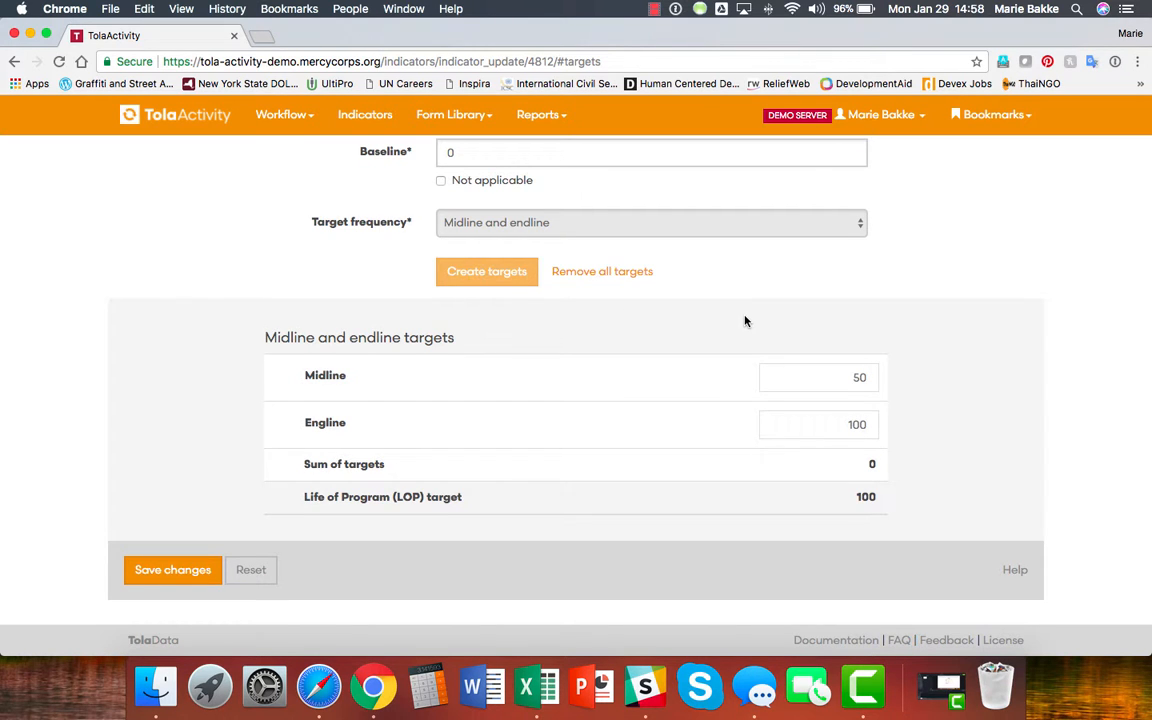
scroll(744, 320, "up", 3)
scroll(744, 320, "up", 5)
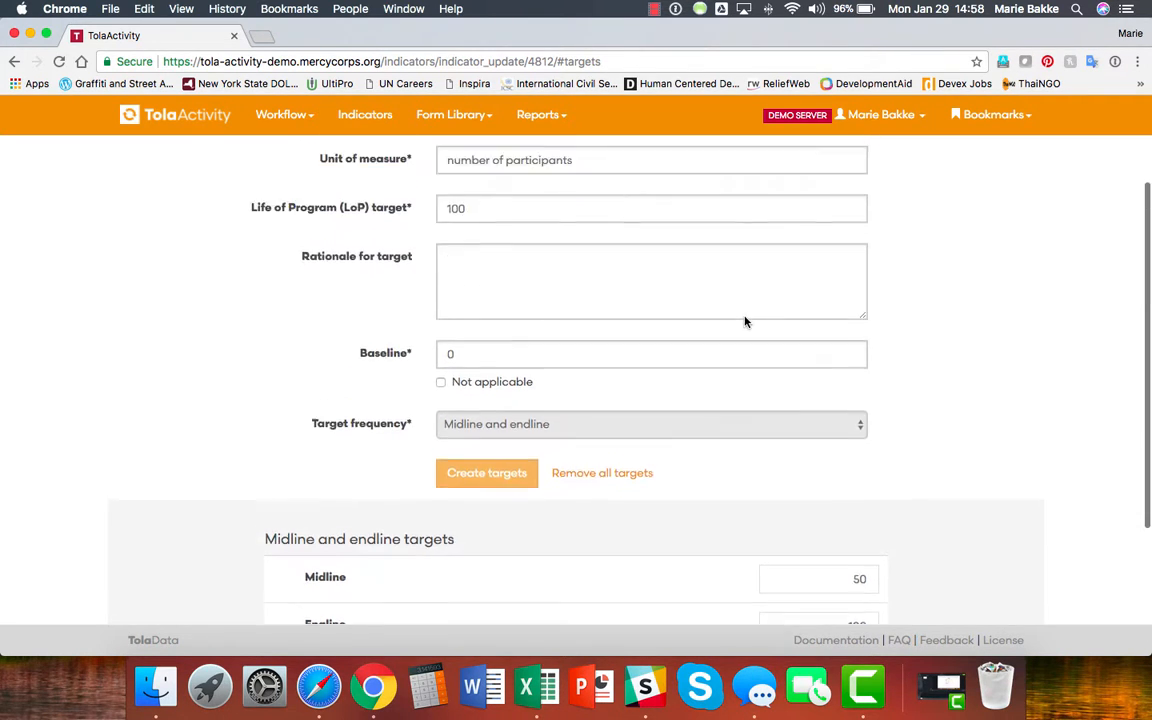
scroll(744, 316, "down", 2)
scroll(744, 318, "down", 1)
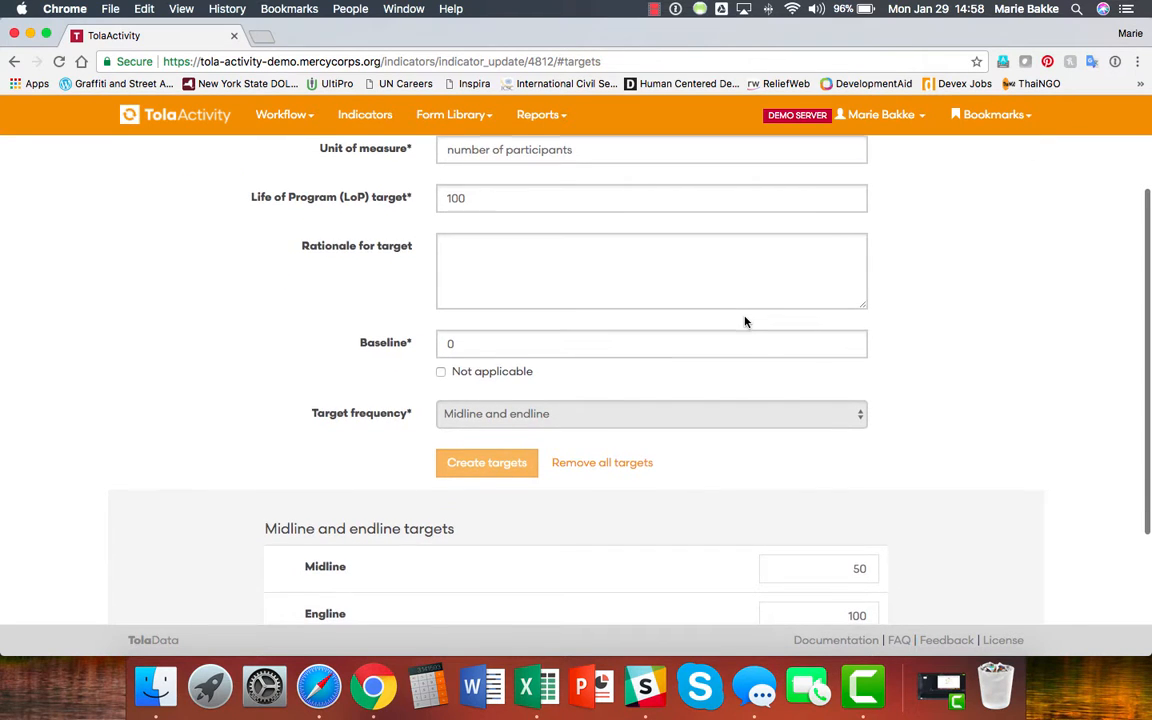
scroll(744, 320, "down", 6)
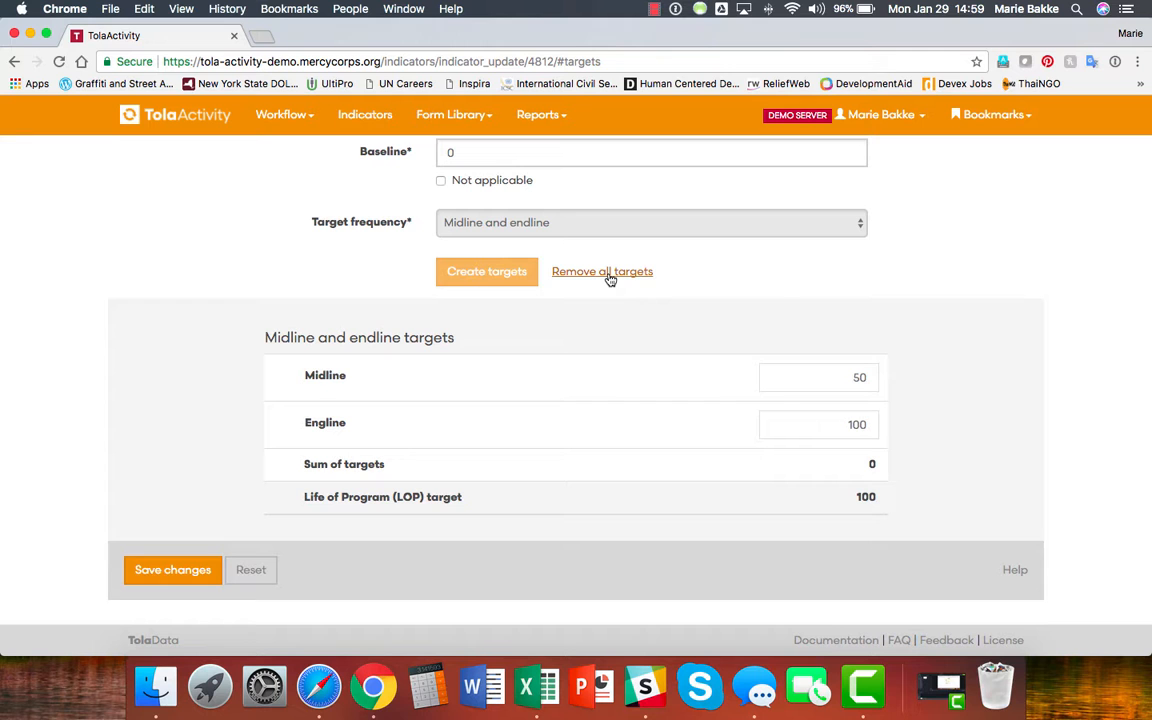
Remove the midline and endline targets and set the target frequency to Event.
left_click(609, 279)
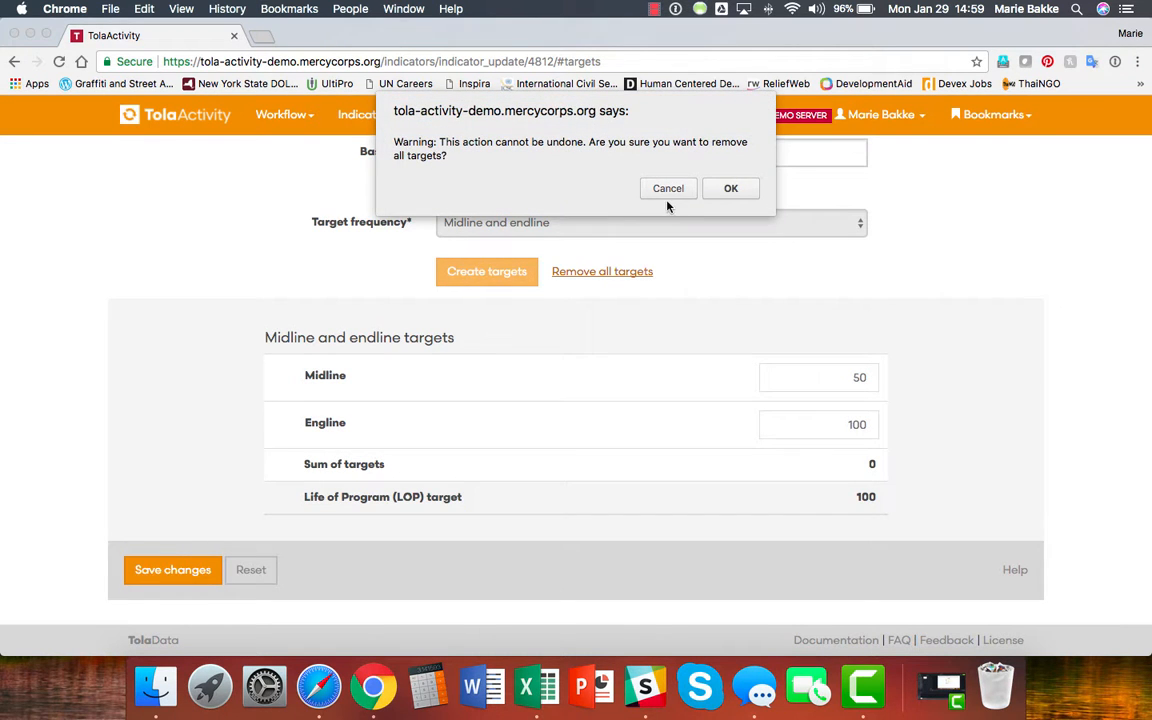
left_click(724, 190)
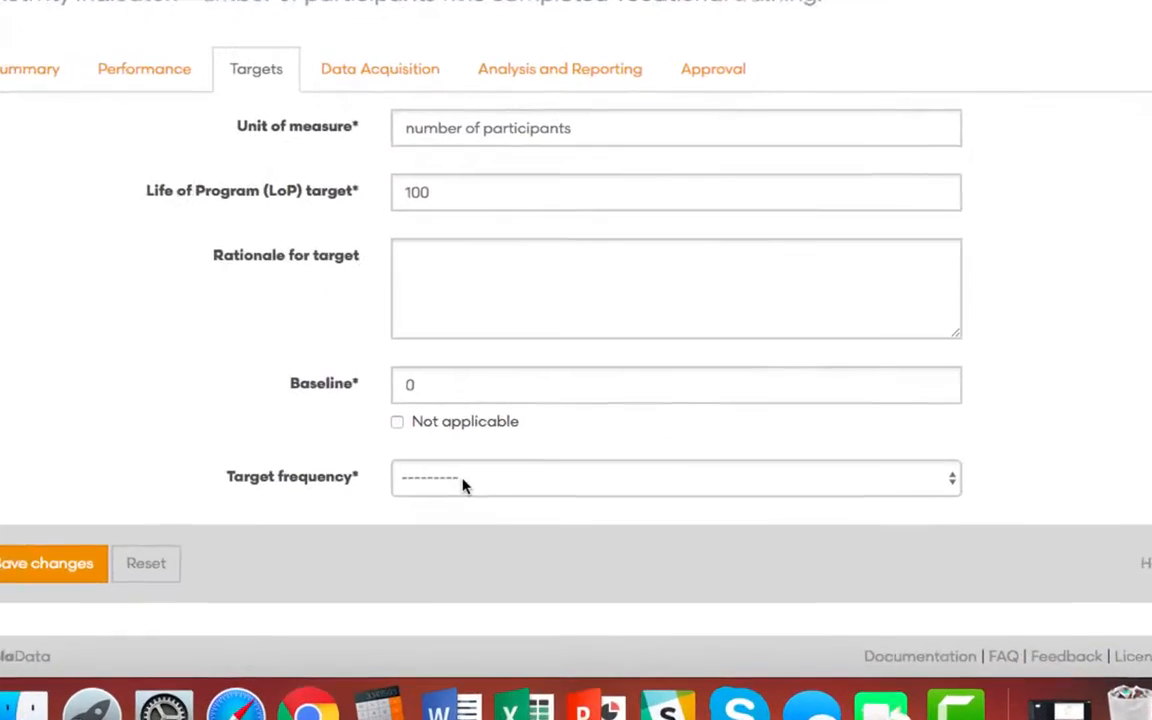
left_click(489, 505)
left_click(368, 660)
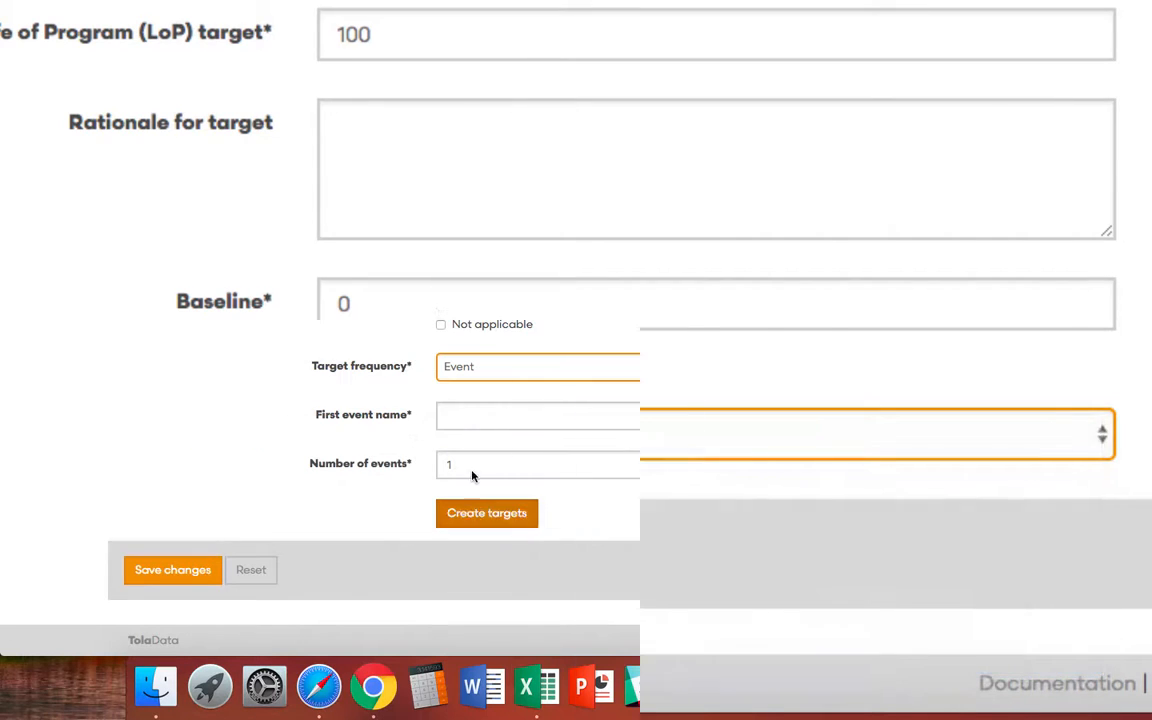
Name the first event 'Vocational Training 1 - Portland', request 3 events, and create the event targets.
left_click(481, 414)
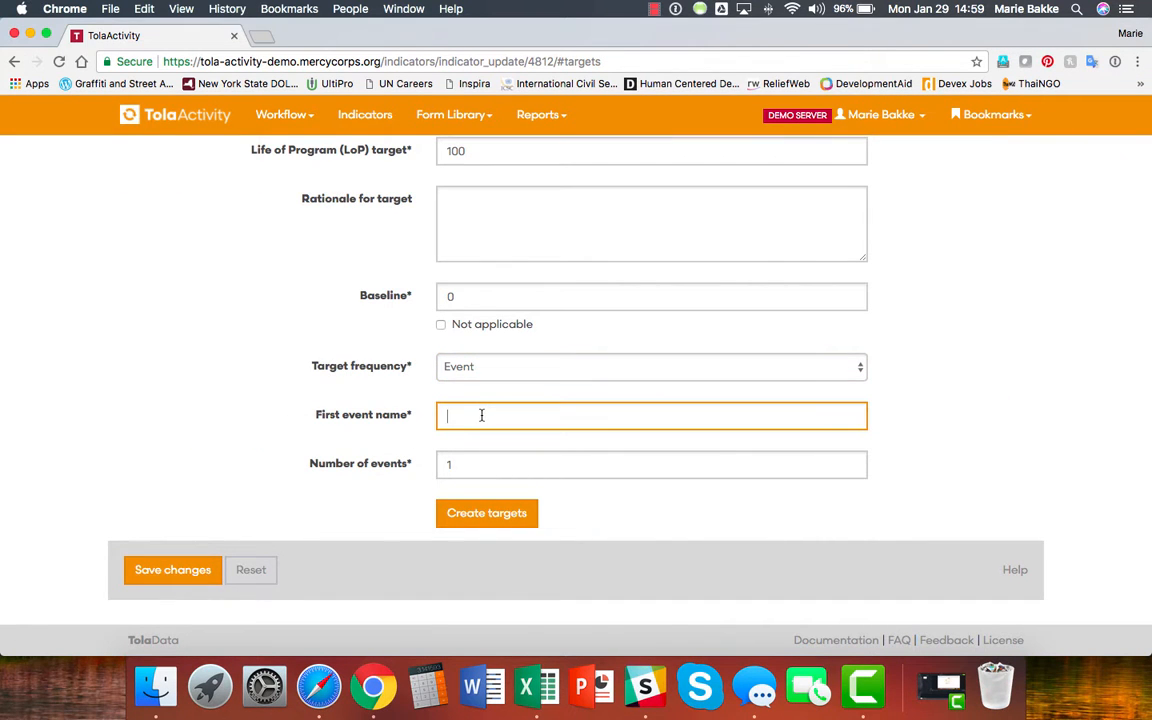
type("Training 1")
left_click(447, 416)
type("Vocational")
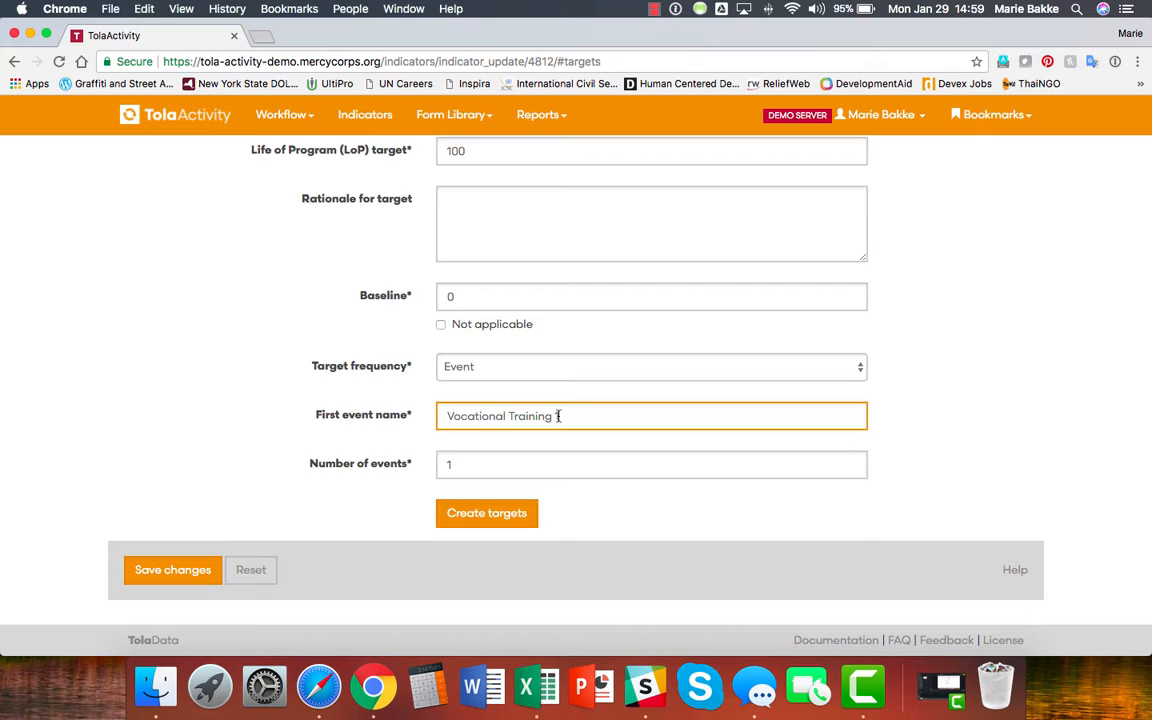
left_click(584, 416)
type("- Portland")
key("Tab")
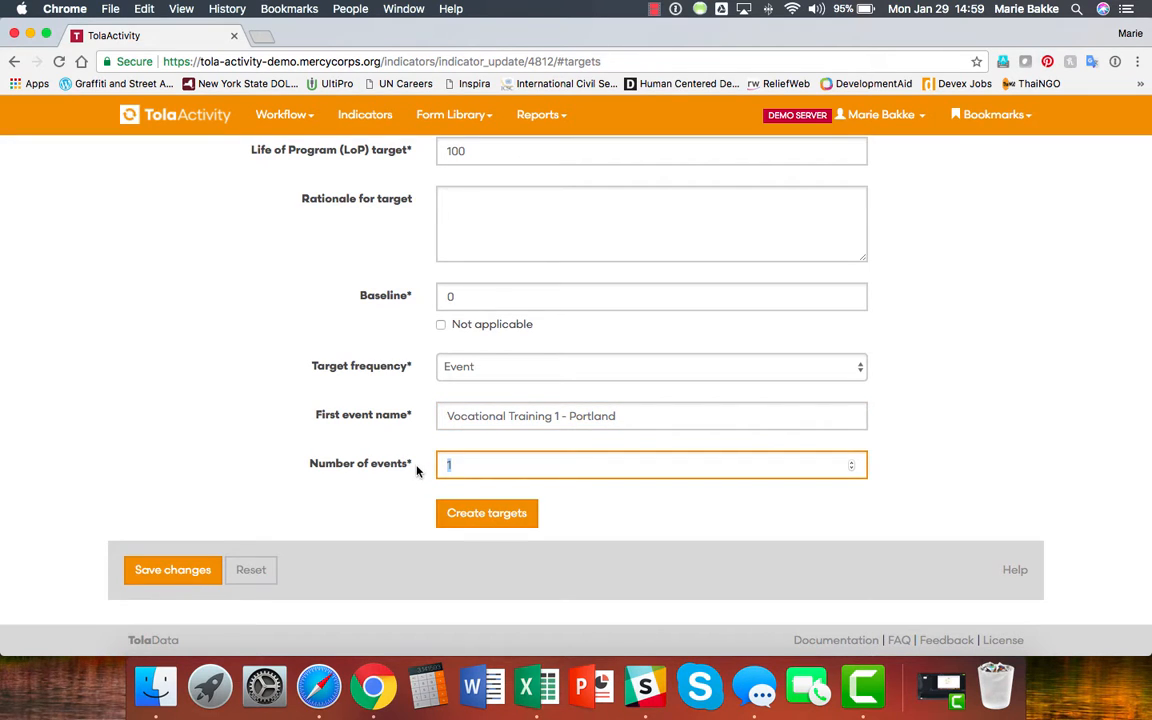
key("Up")
key("Up")
left_click(517, 516)
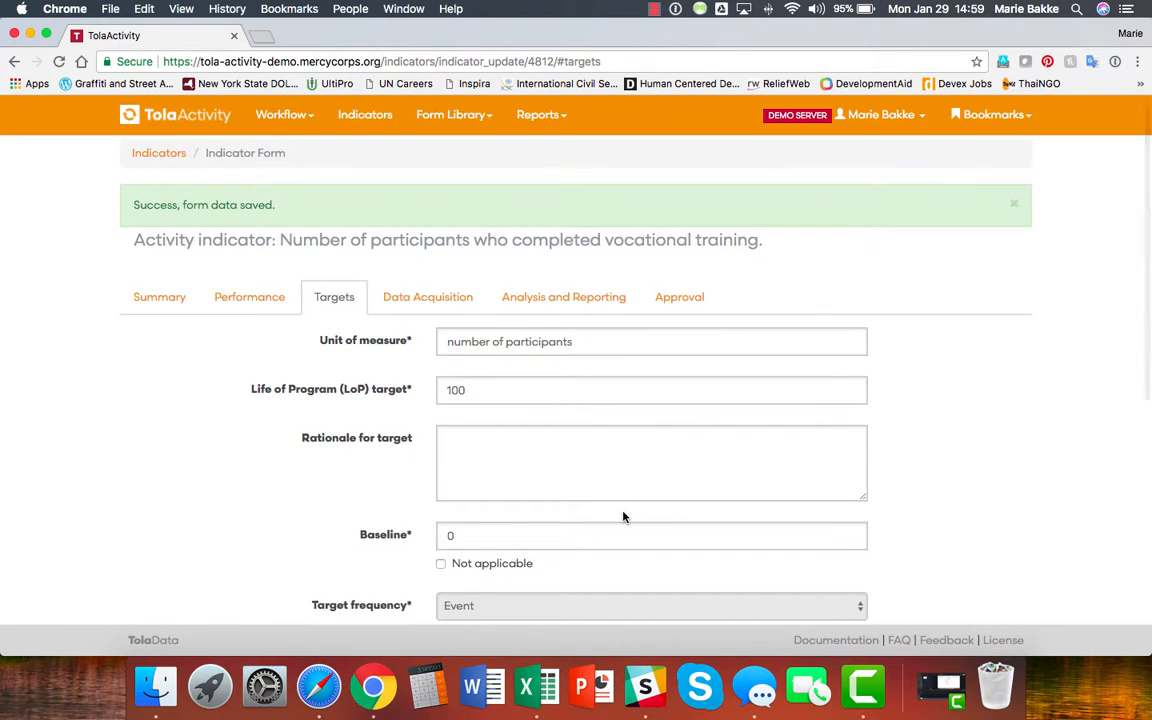
Fill the event rows: Portland target 30, 'Vocational Training 2 - DC', and 'Vocational Training 3 - London' target 40.
scroll(623, 517, "down", 2)
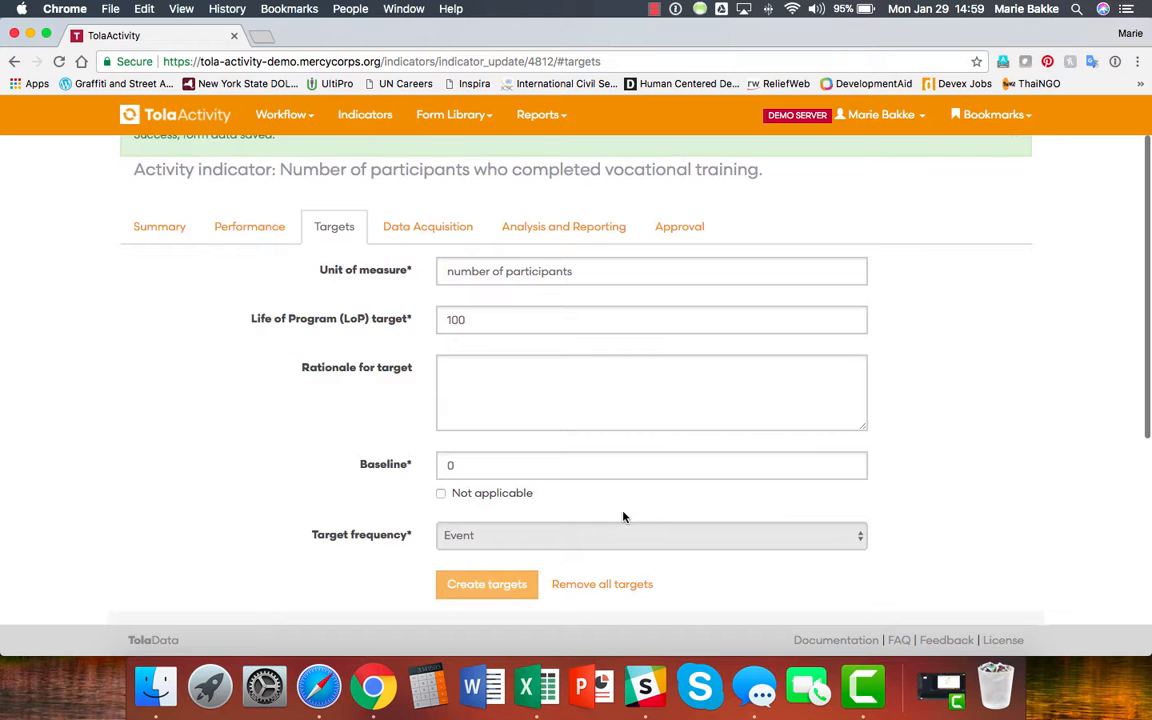
scroll(623, 517, "down", 8)
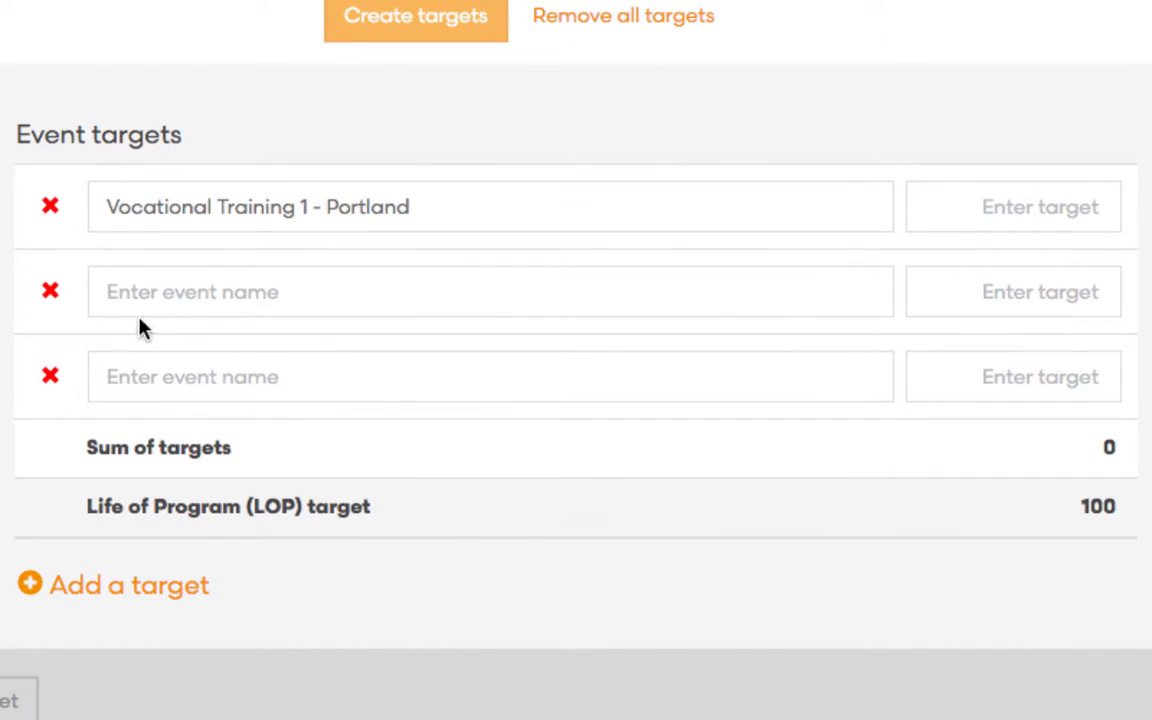
left_click(170, 296)
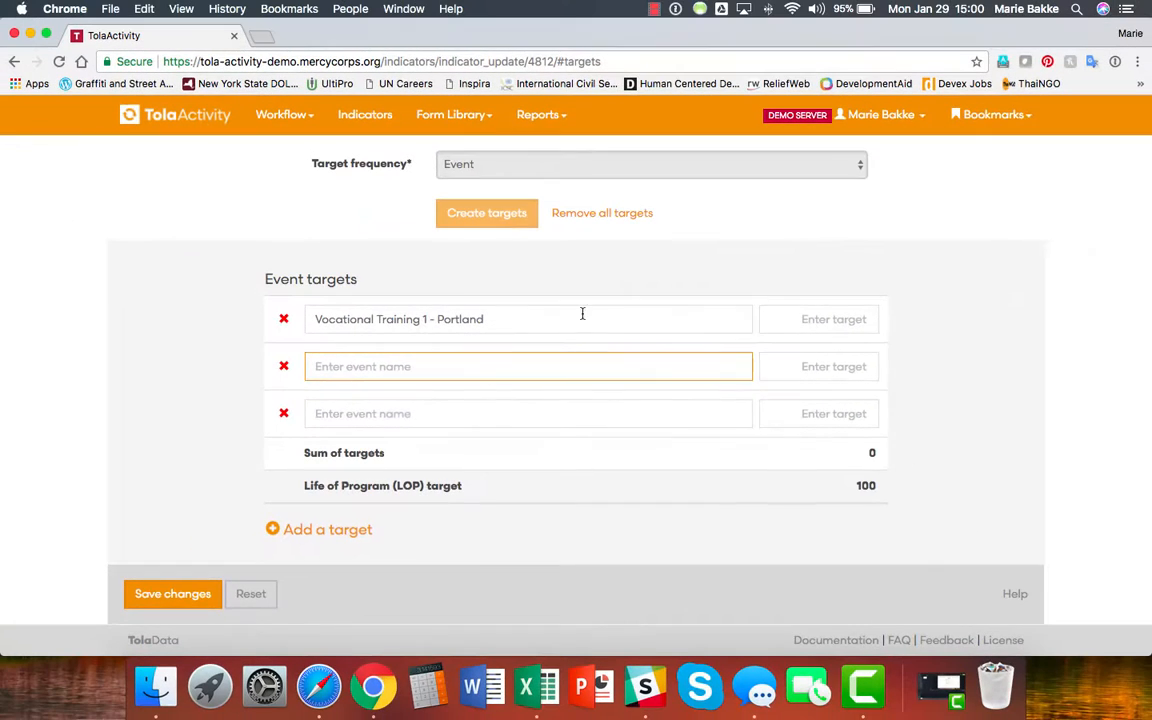
left_click(1040, 210)
type("3")
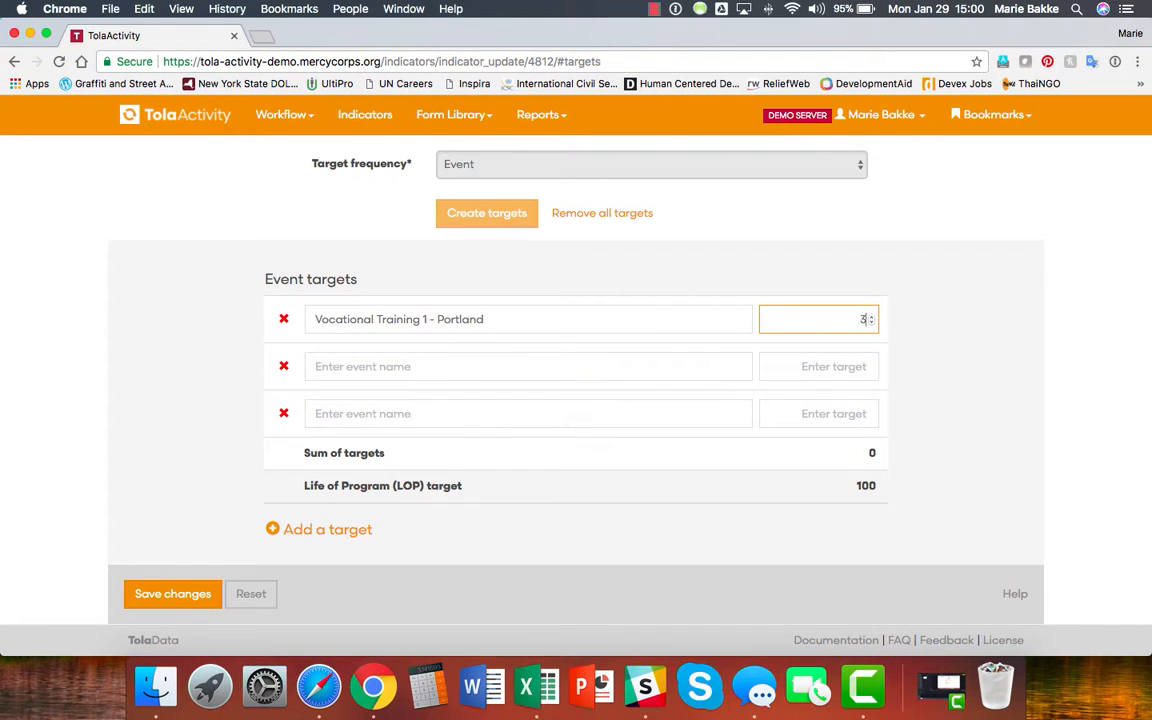
type("0")
left_click(334, 365)
type("Vocational Training 2")
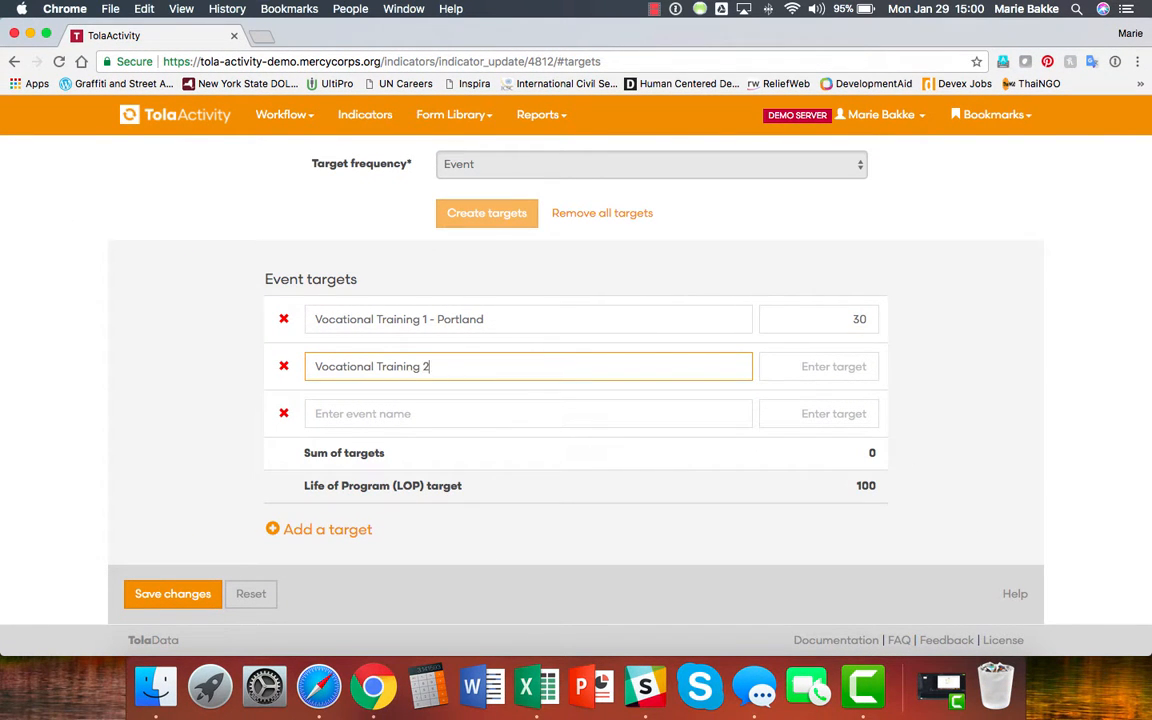
type(" - DC")
left_click(836, 366)
type("30")
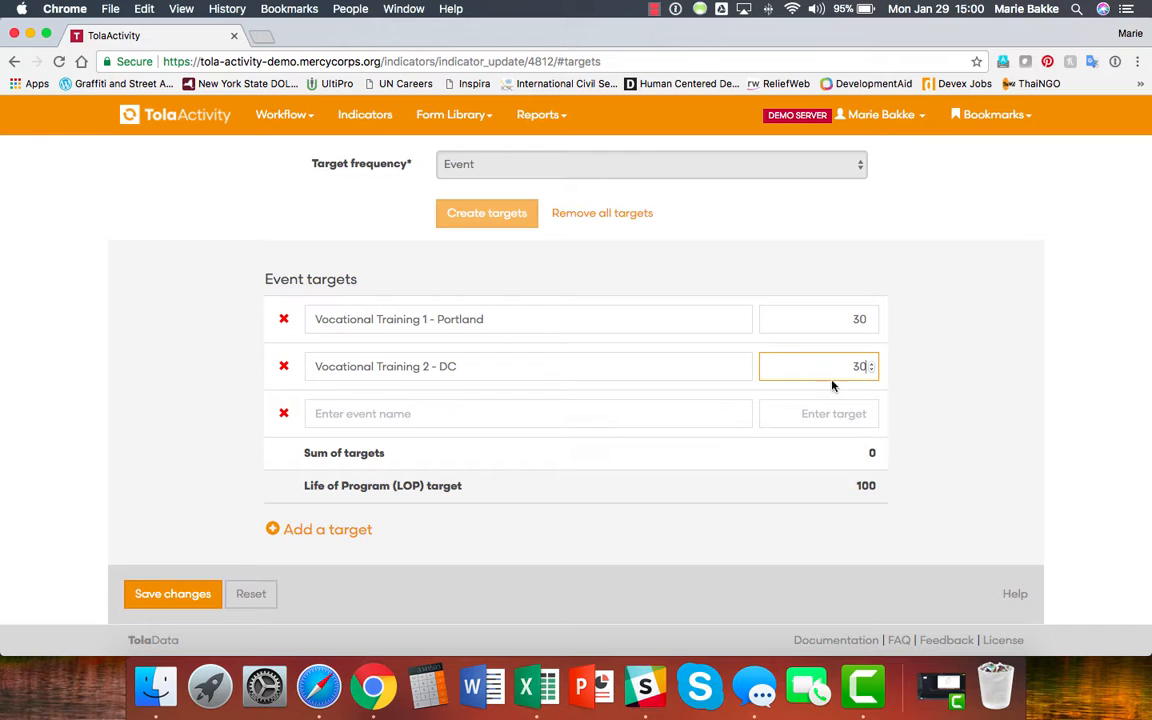
left_click(612, 412)
type("Vocational Training 3 ")
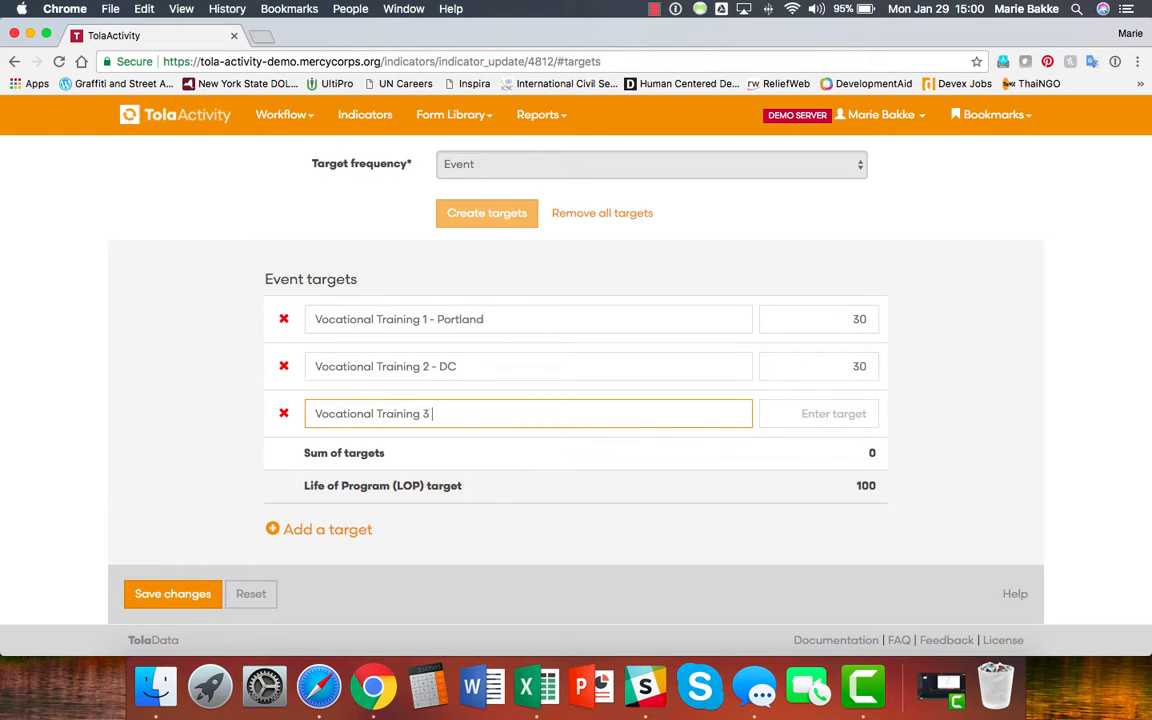
type("- London")
left_click(815, 413)
type("40")
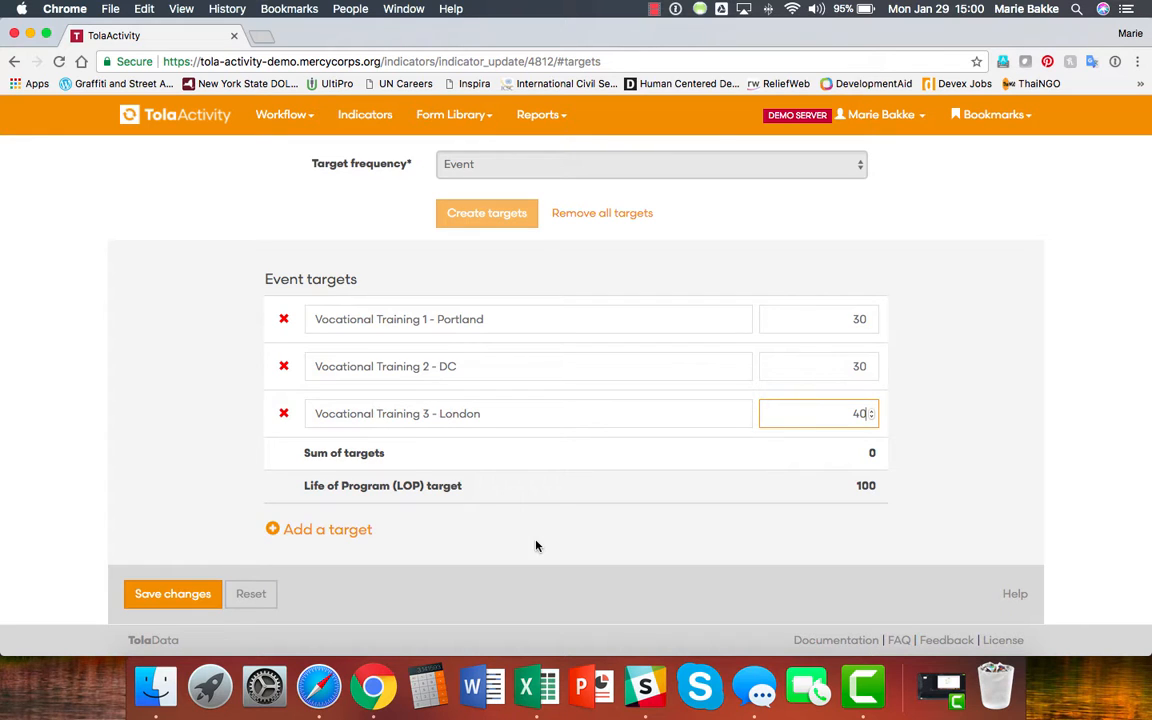
Add a fourth event 'Vocational Training 4 - Geneva' with target 10, then delete it.
left_click(346, 533)
left_click(347, 460)
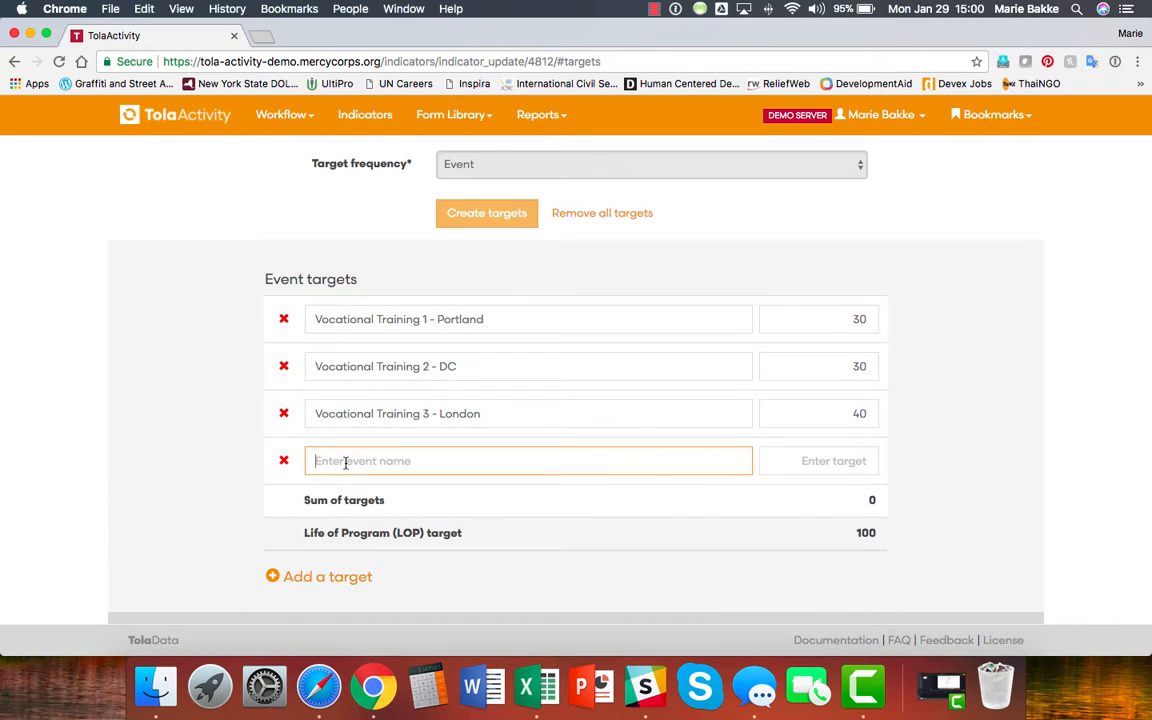
type("Vocational Training 4 - Geneva")
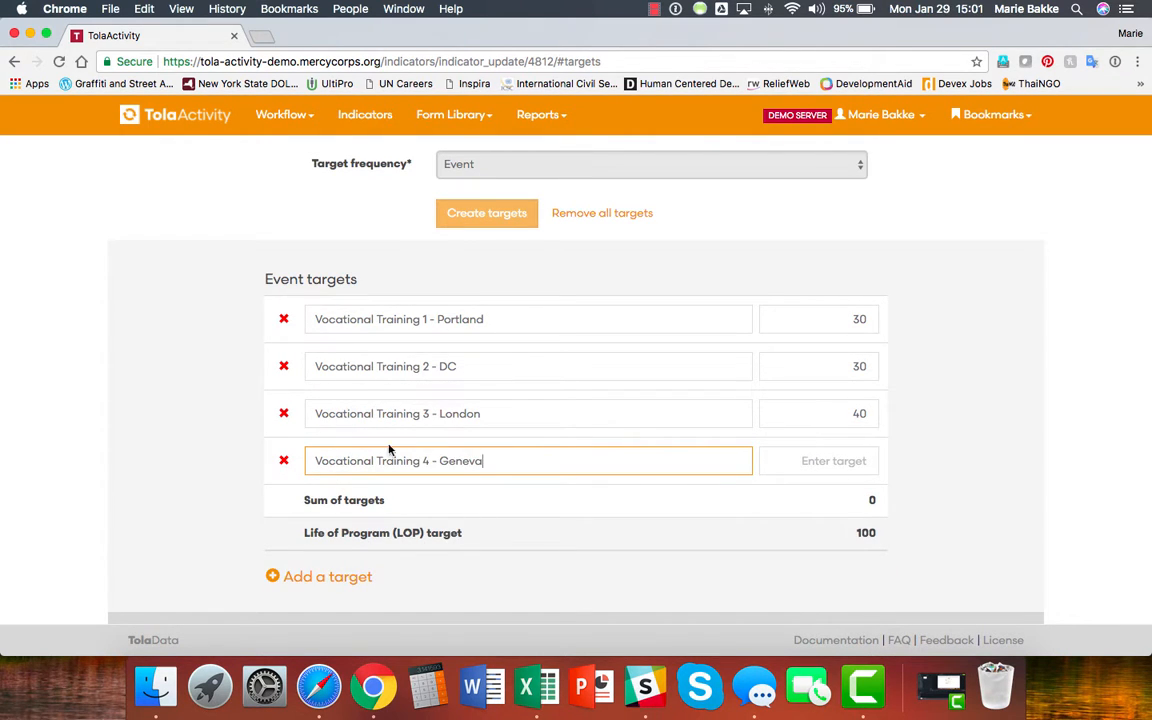
key("Tab")
type("10")
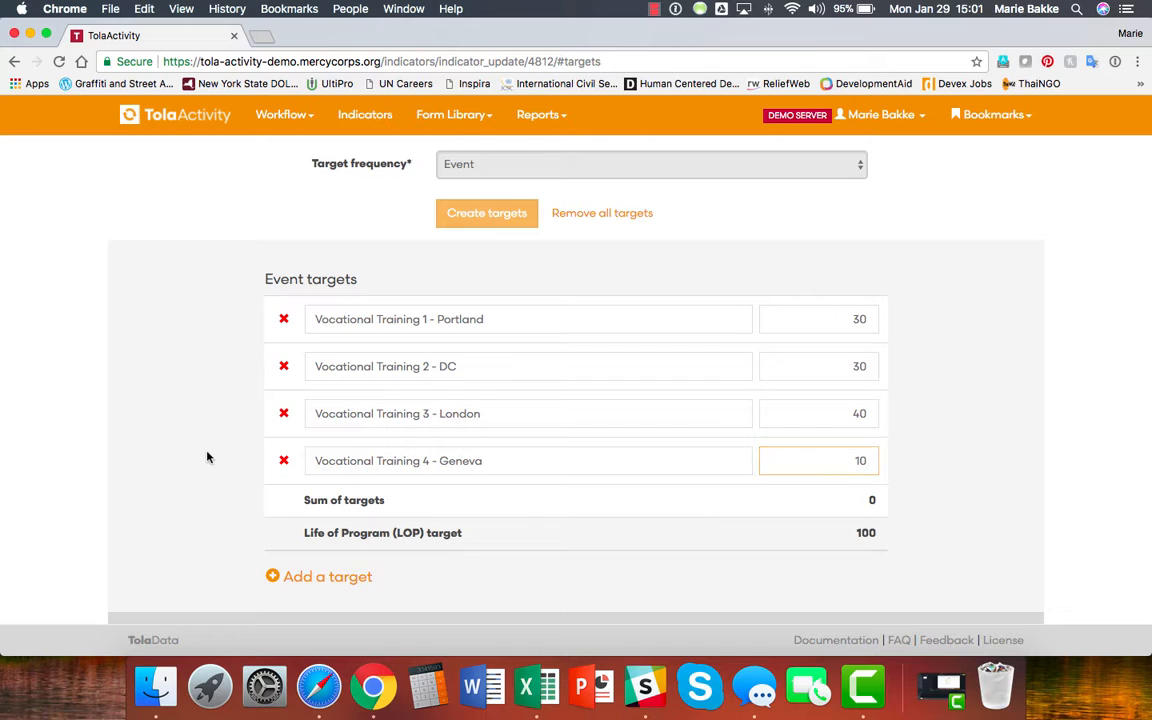
left_click(208, 458)
left_click(284, 462)
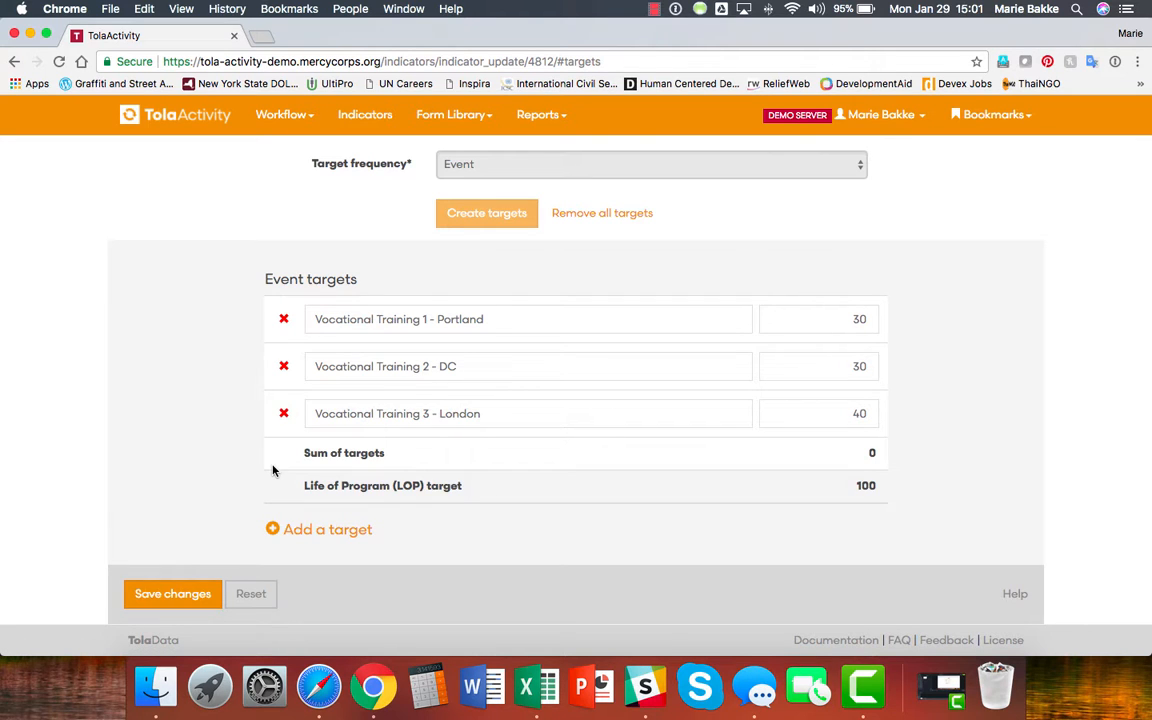
scroll(185, 530, "down", 1)
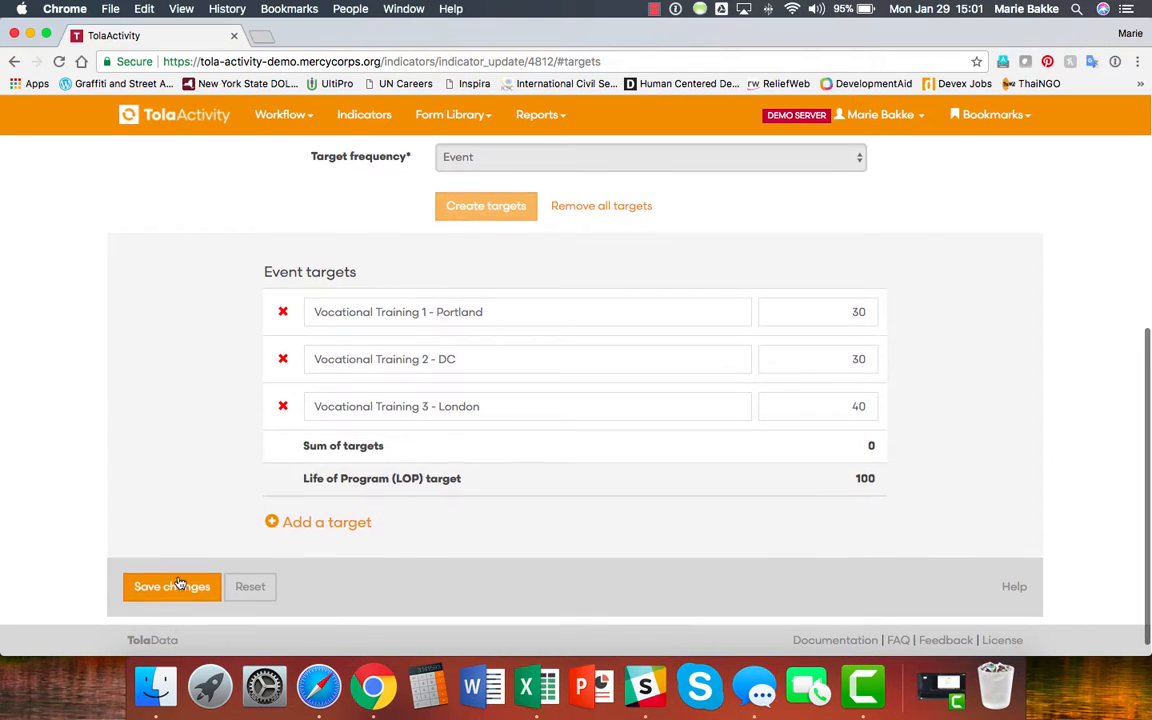
Save the event targets, then show collected data for the vocational training indicator under TolaData Test.
left_click(173, 585)
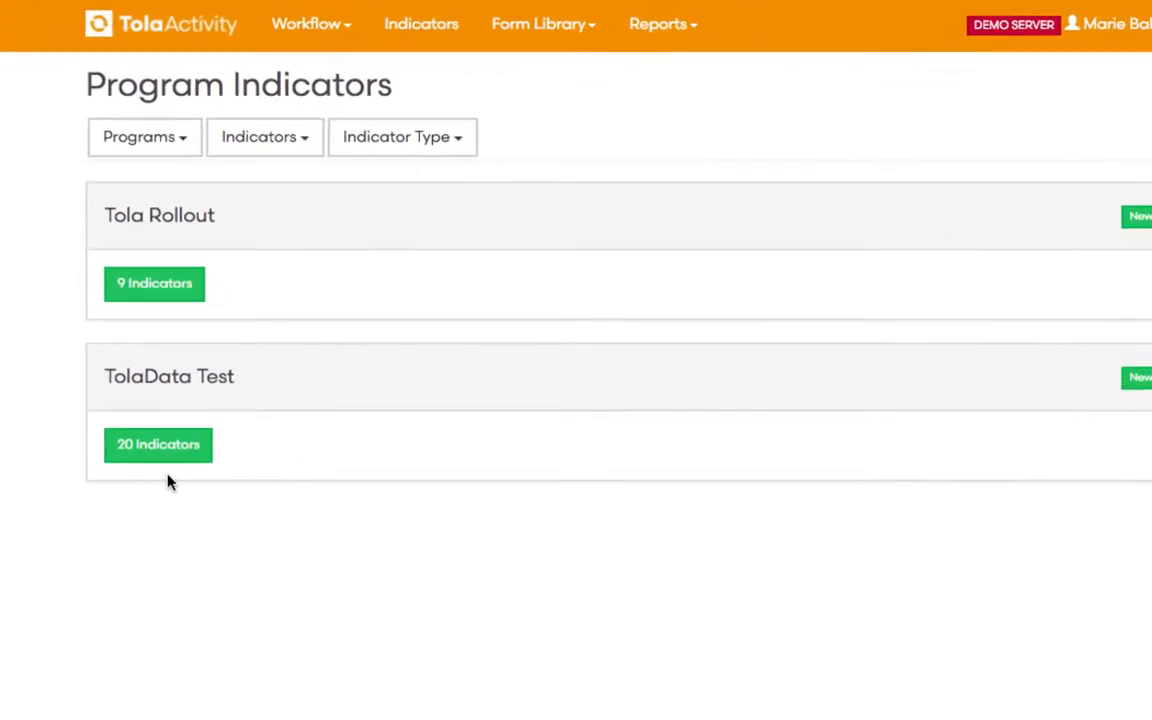
left_click(163, 446)
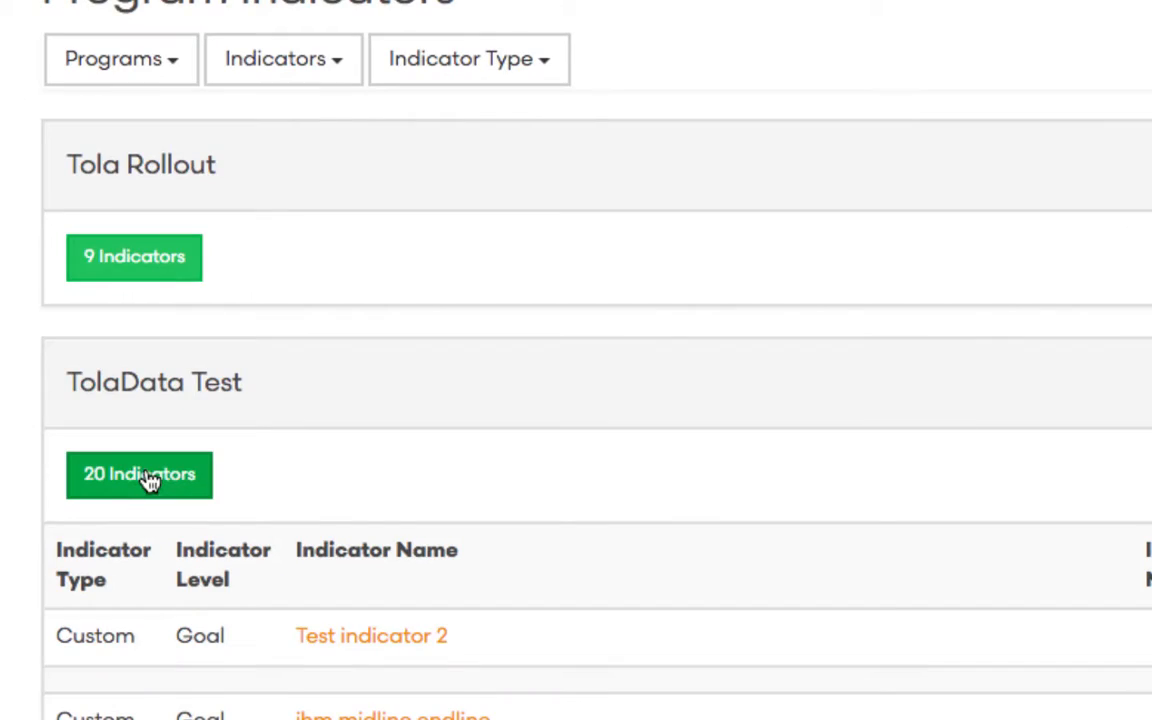
scroll(26, 535, "down", 10)
scroll(26, 535, "down", 10)
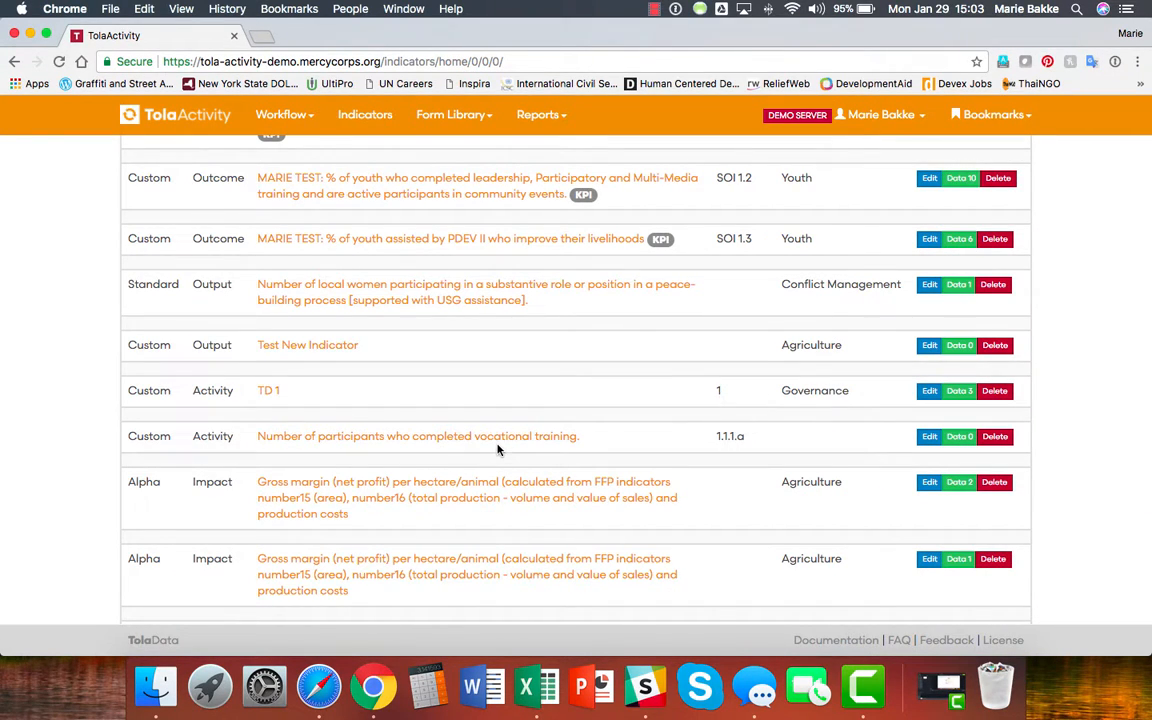
left_click(960, 437)
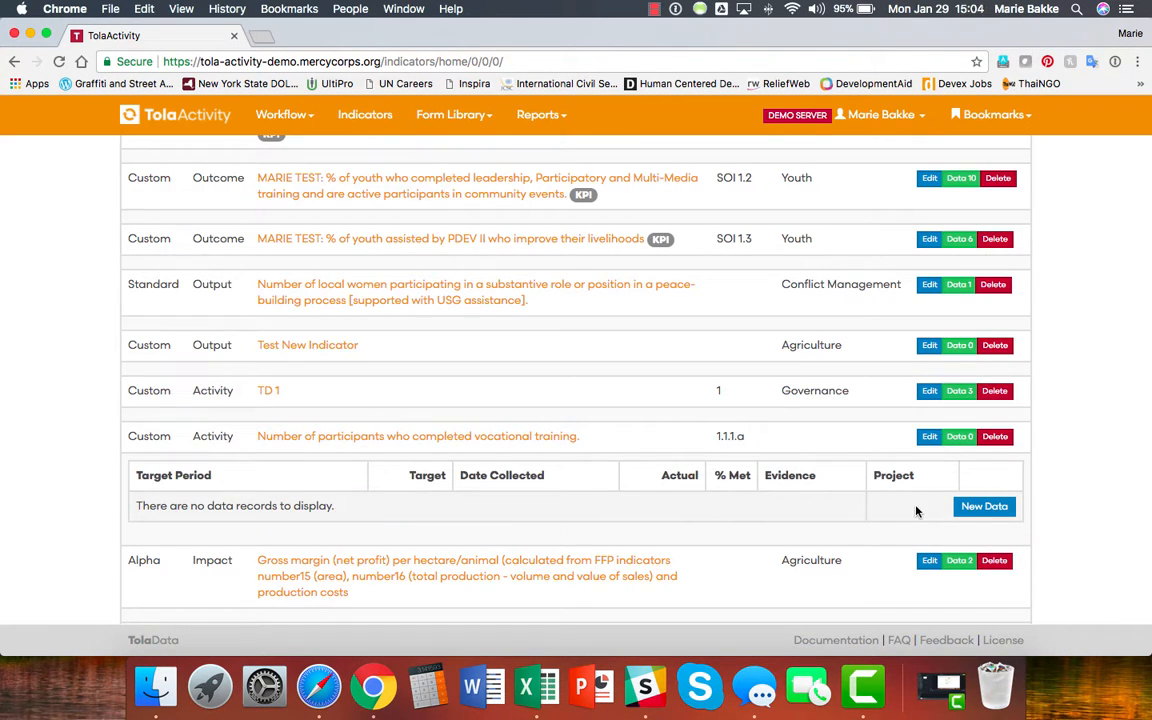
Add and save a Jan 10, 2018 data record of 33 against Vocational Training 1 - Portland.
left_click(1000, 508)
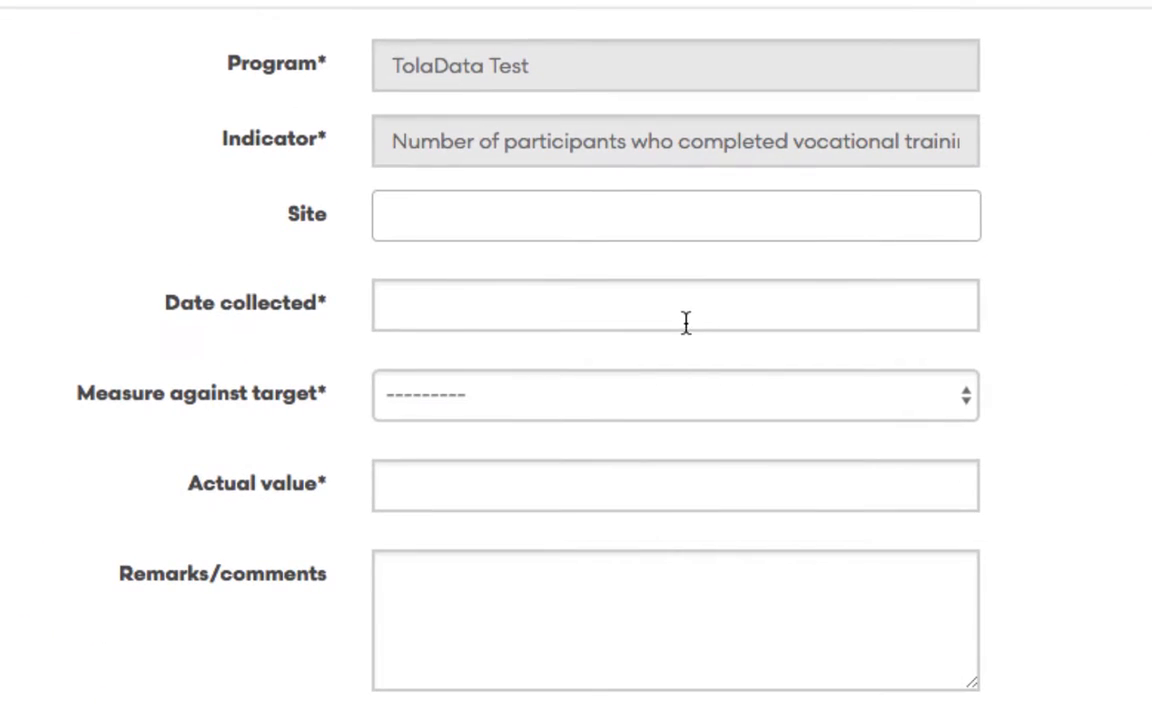
left_click(677, 311)
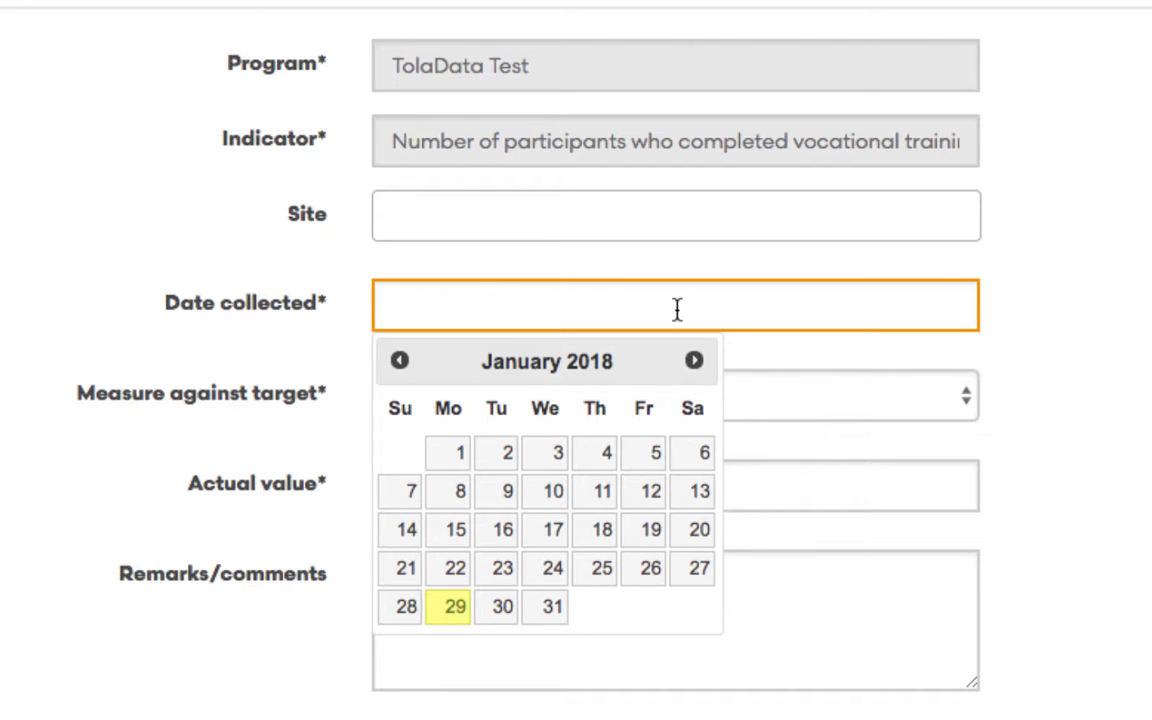
left_click(573, 500)
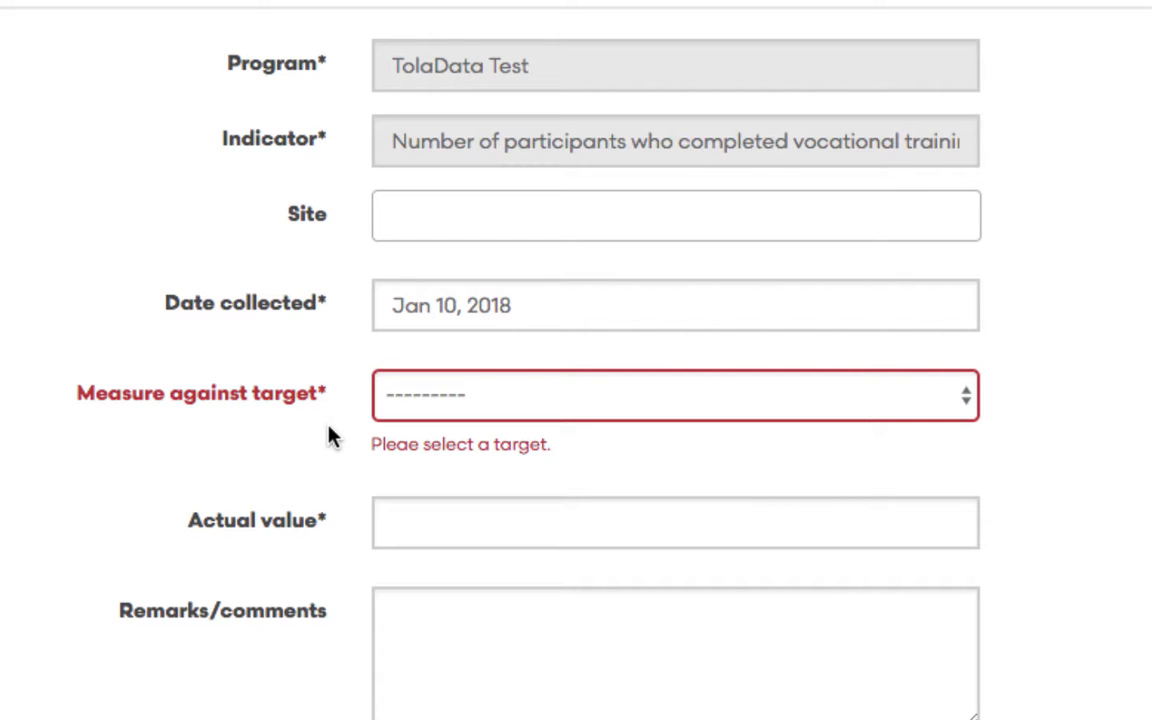
left_click(555, 396)
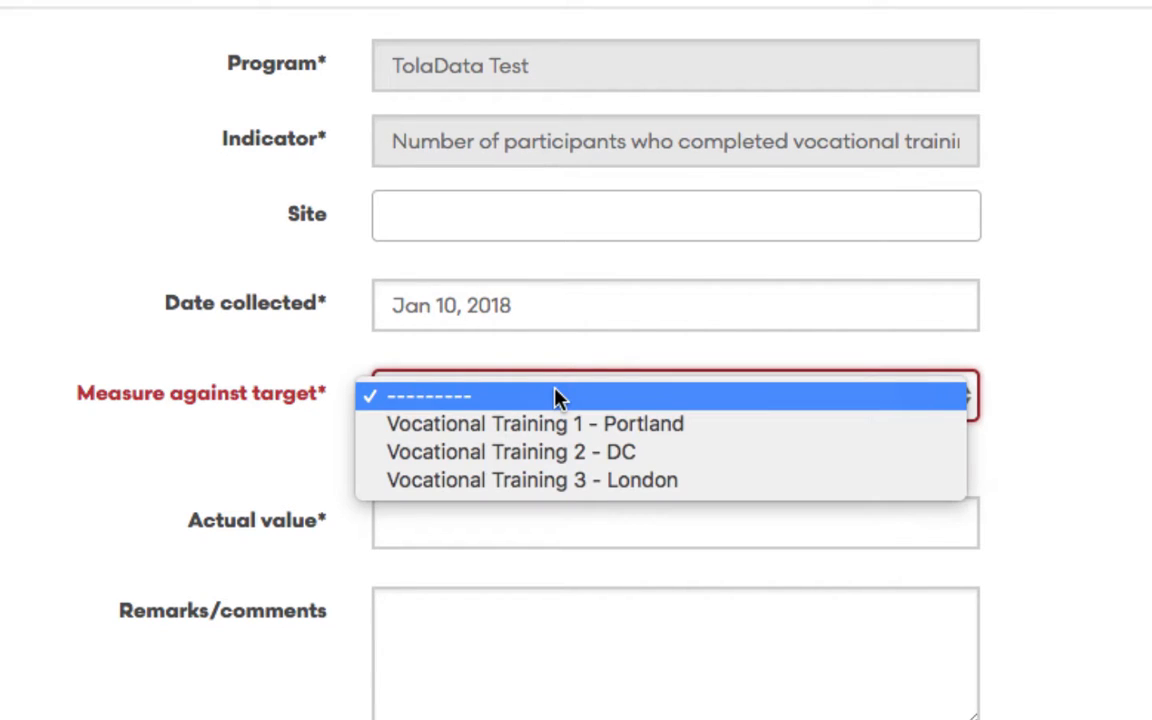
left_click(728, 430)
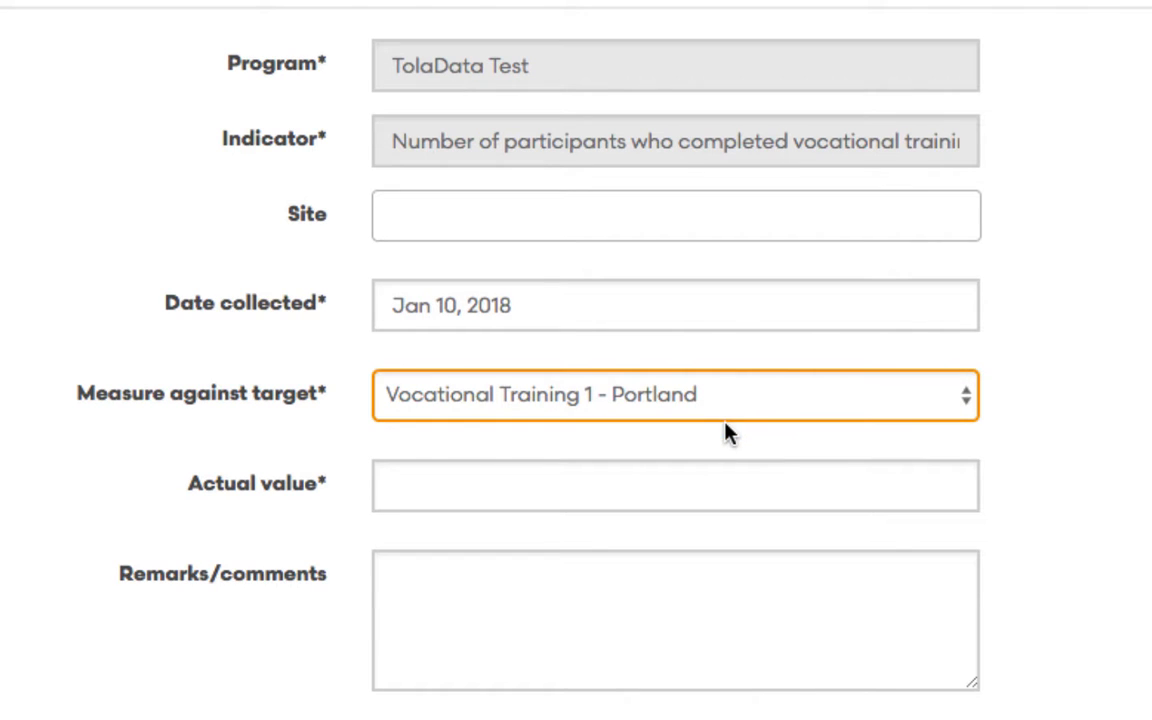
left_click(557, 491)
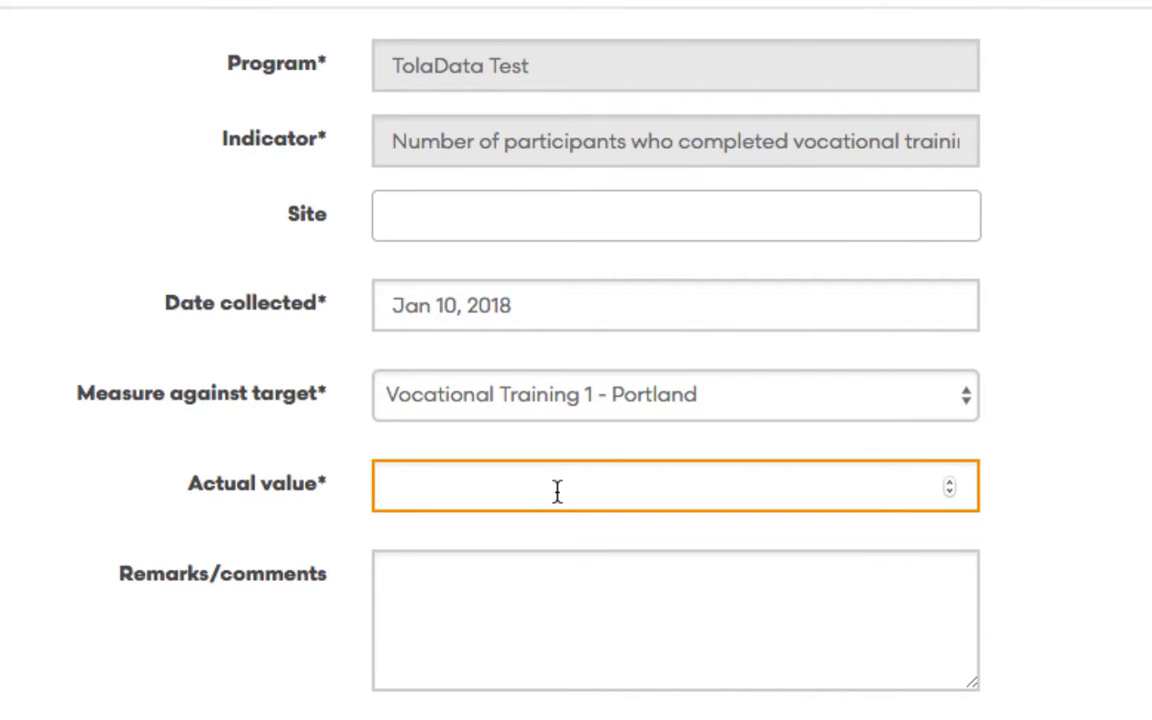
type("33")
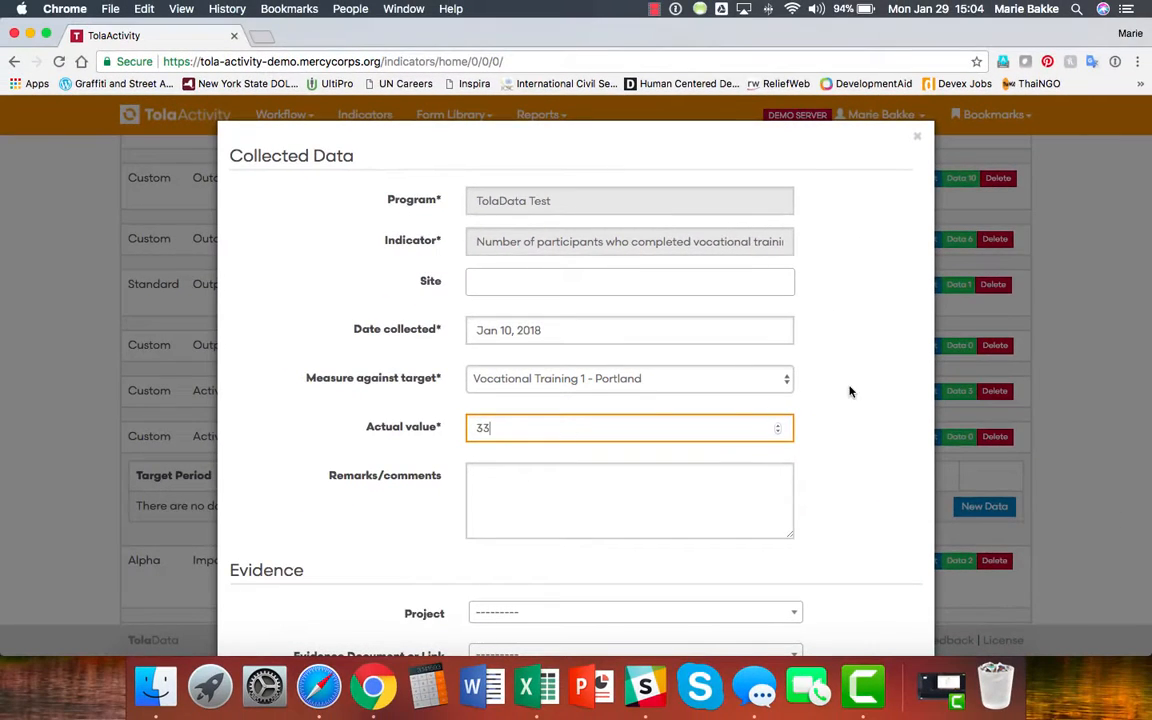
left_click(874, 404)
scroll(874, 404, "down", 10)
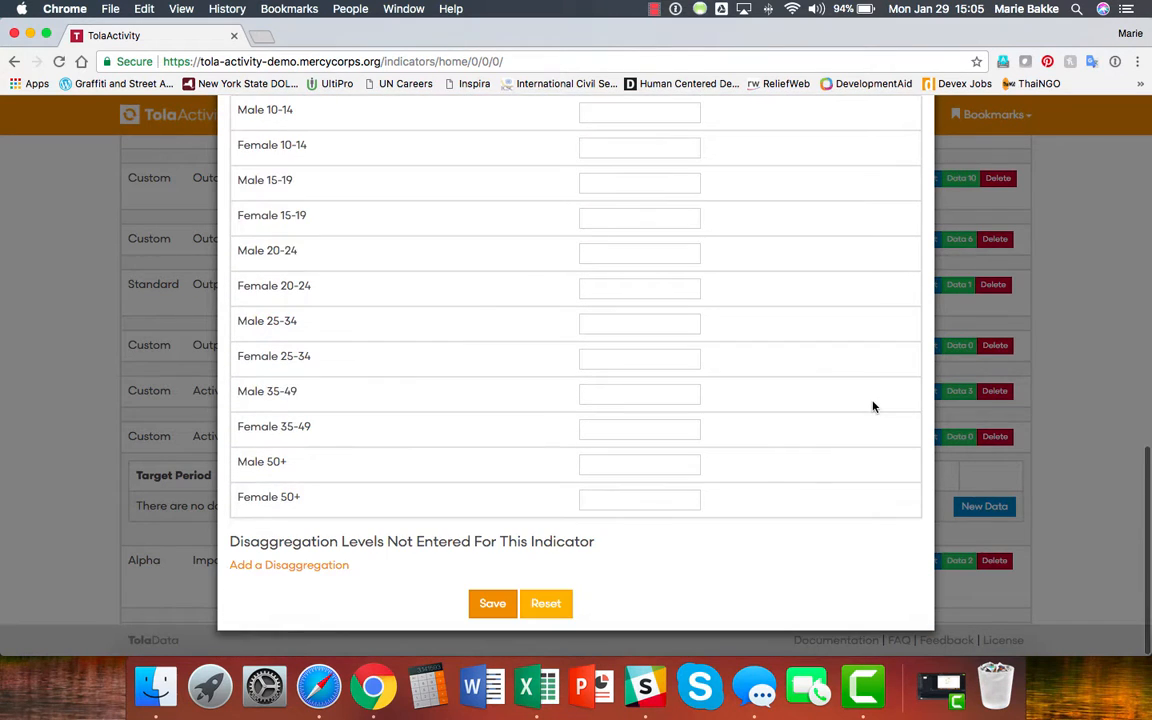
left_click(491, 605)
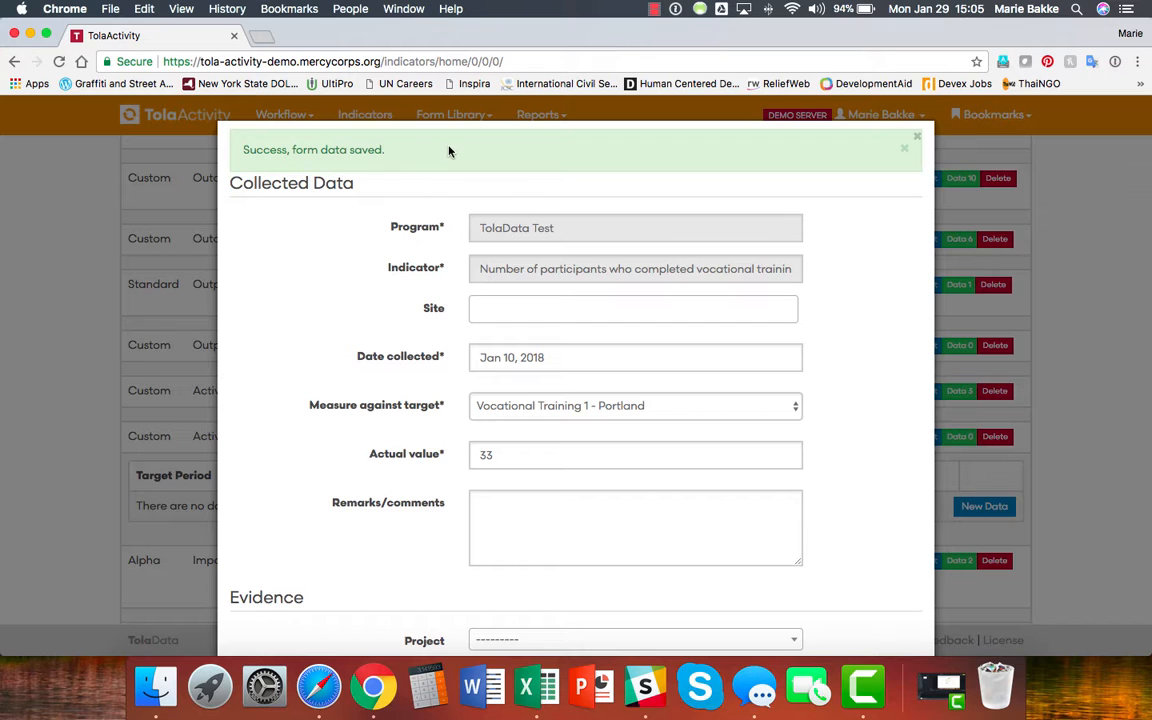
left_click(917, 139)
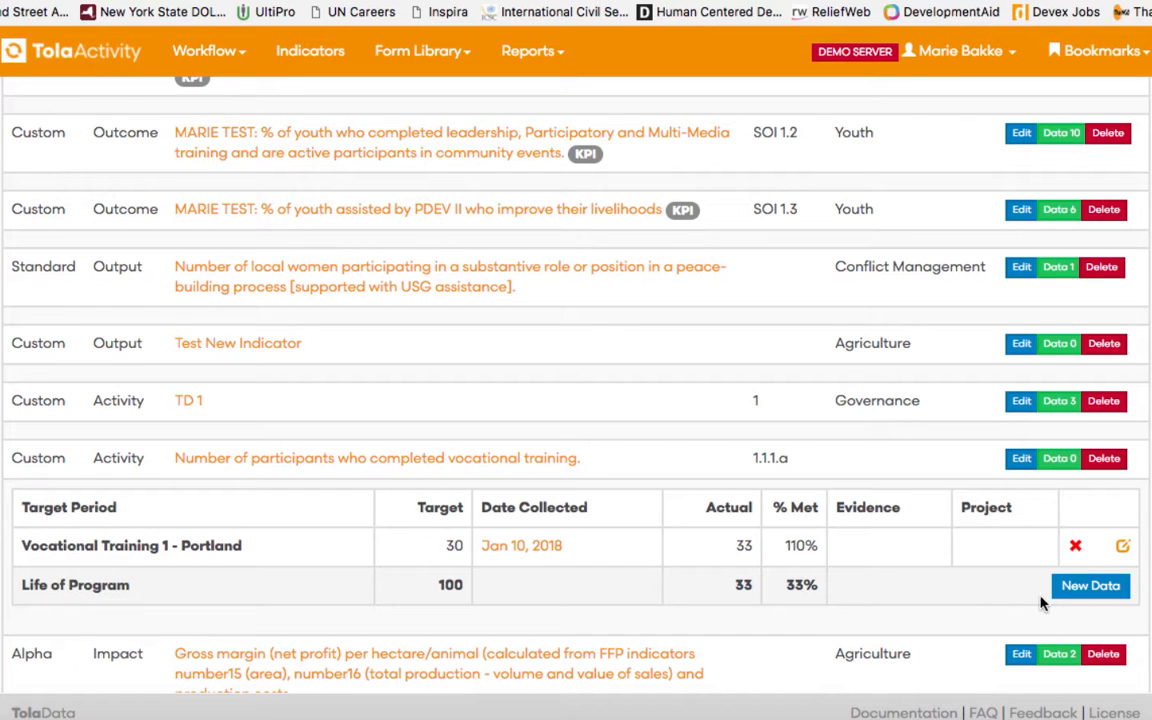
Create a data entry dated Jan 17, 2018 against Vocational Training 2 - DC with actual 25.
left_click(1092, 588)
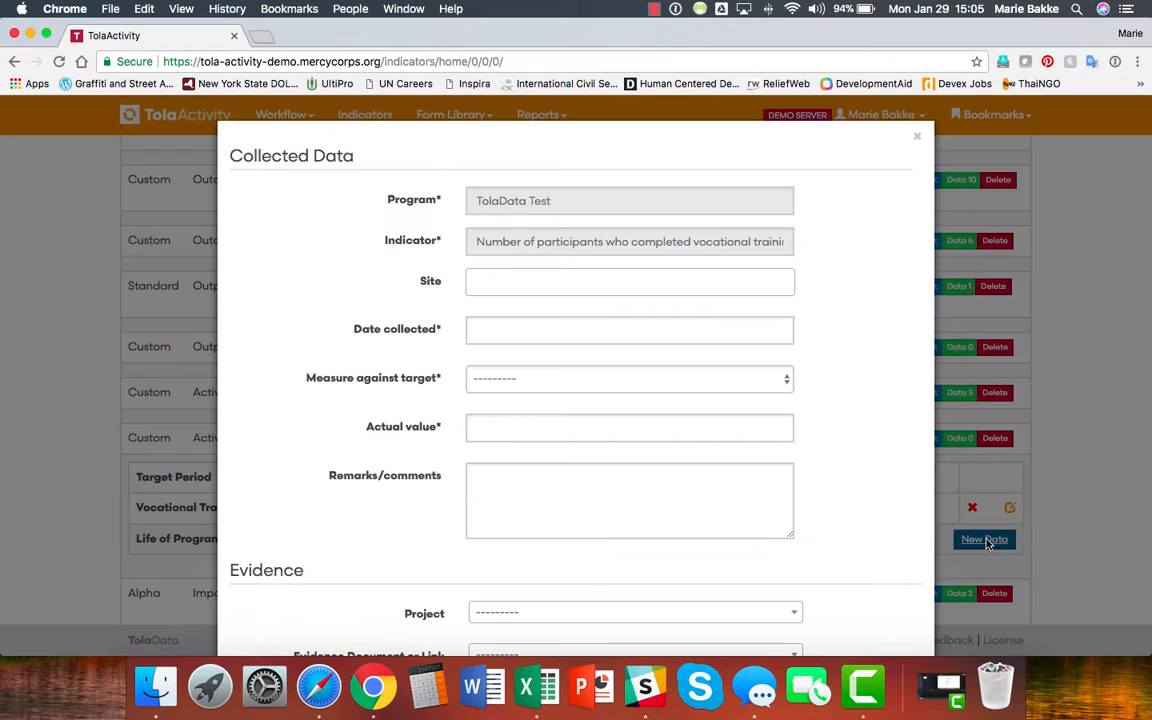
left_click(743, 323)
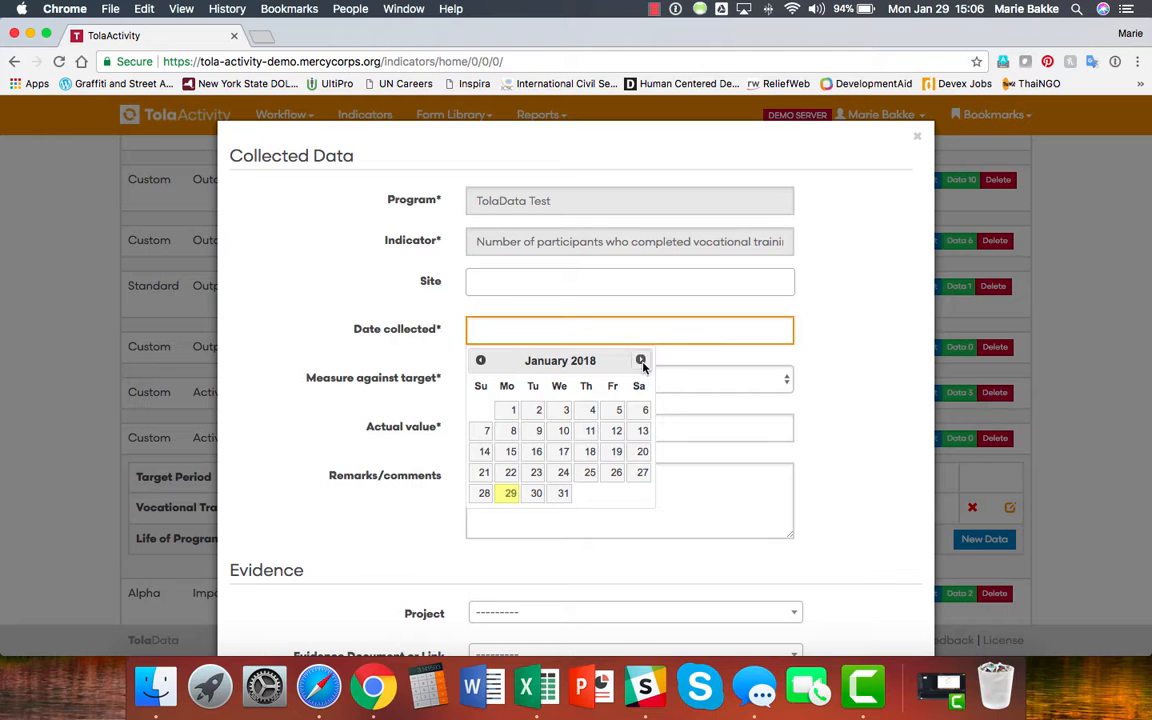
left_click(563, 451)
left_click(566, 378)
left_click(566, 410)
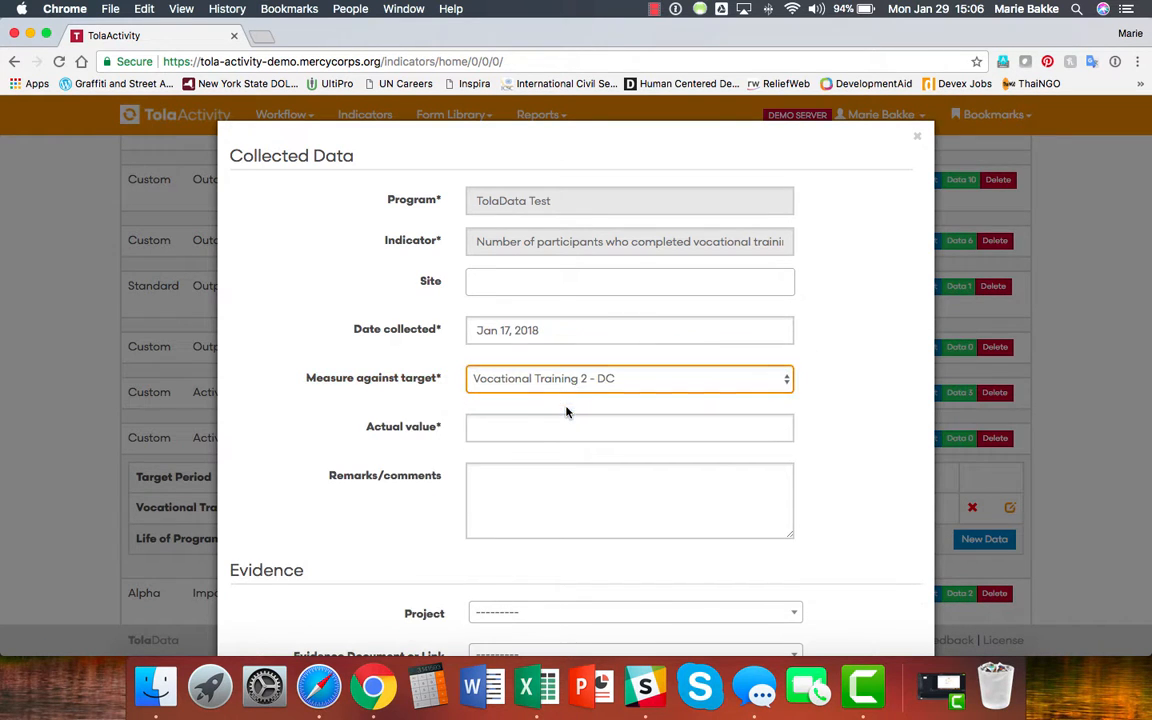
left_click(548, 428)
type("25")
Save the DC entry, confirm it shows 83% met, and start a fresh blank entry.
scroll(846, 437, "down", 1)
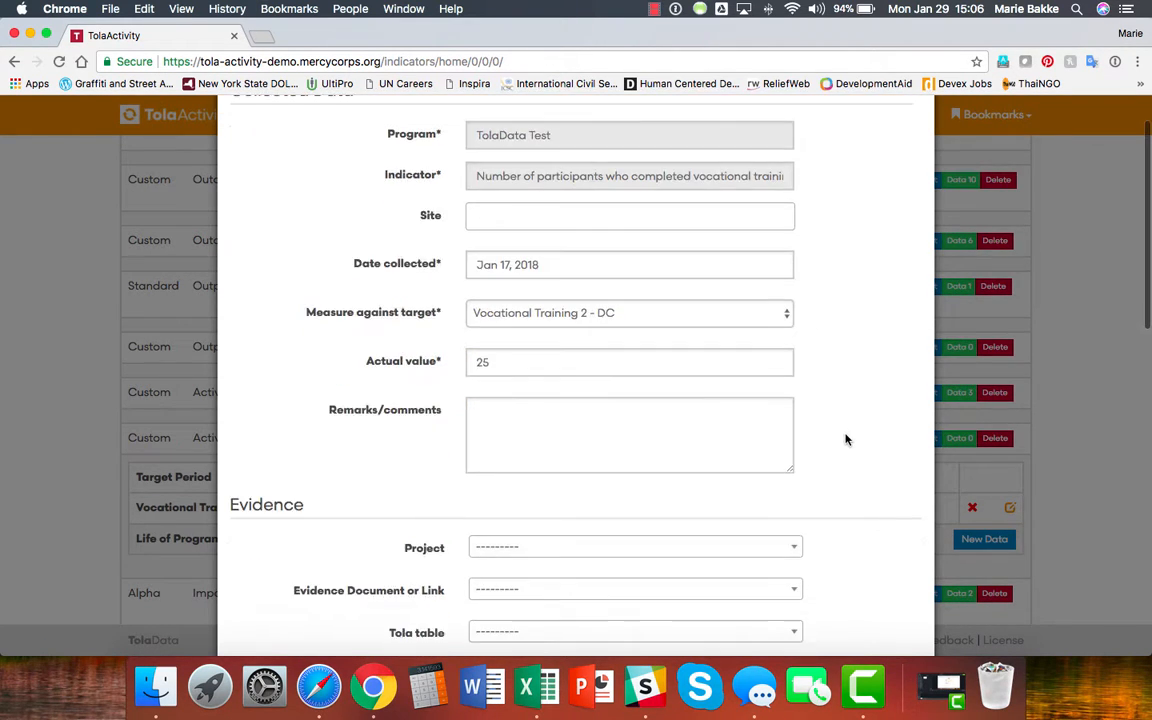
scroll(846, 437, "down", 5)
left_click(492, 605)
left_click(917, 142)
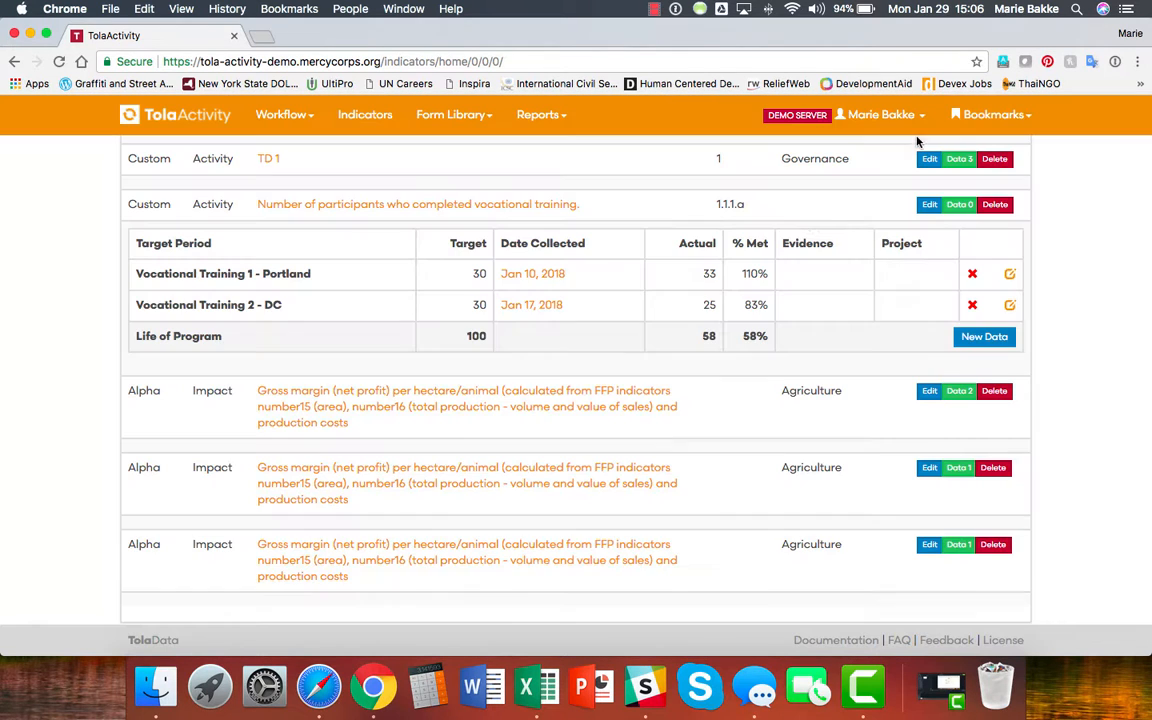
scroll(557, 227, "up", 2)
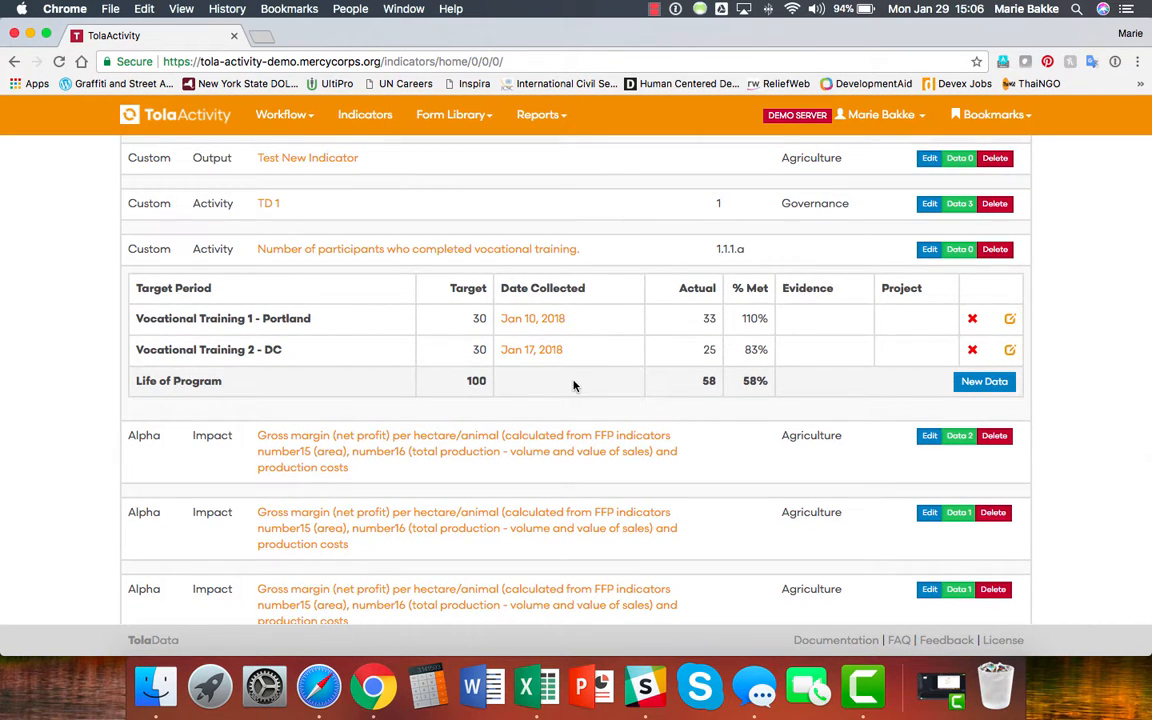
scroll(920, 363, "down", 1)
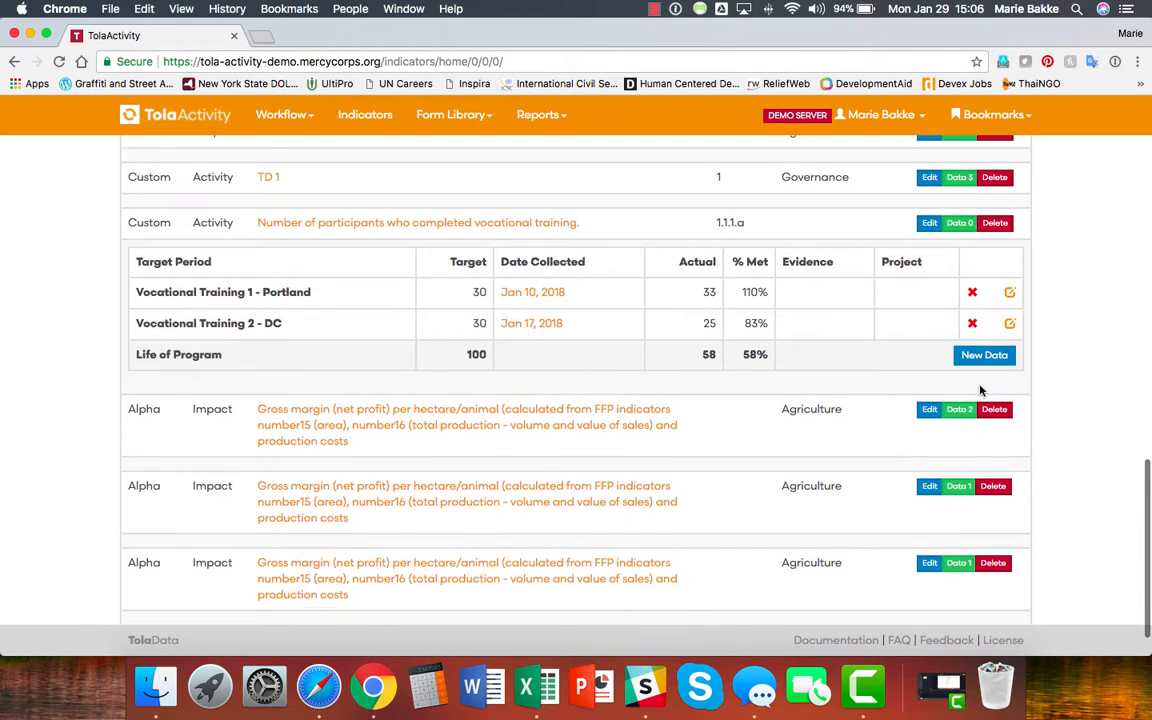
left_click(993, 356)
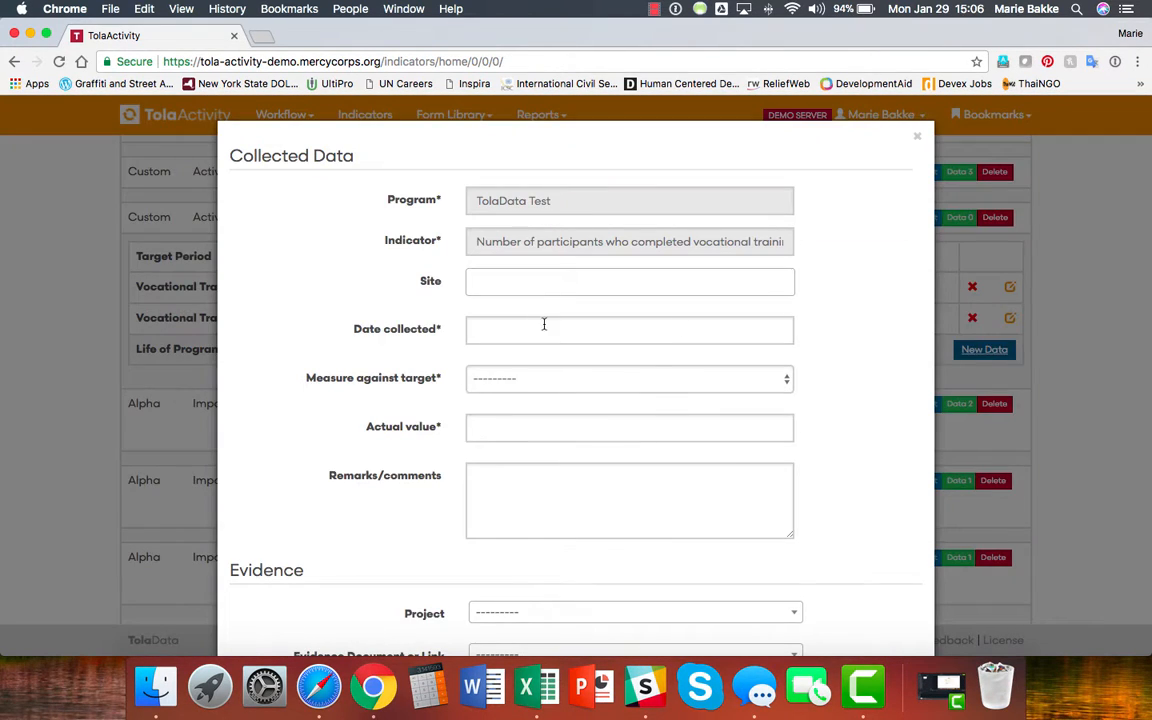
Record an actual value of 17 for Vocational Training 3 - London, collected Jan 24, 2018.
left_click(543, 328)
left_click(561, 471)
left_click(571, 378)
left_click(560, 421)
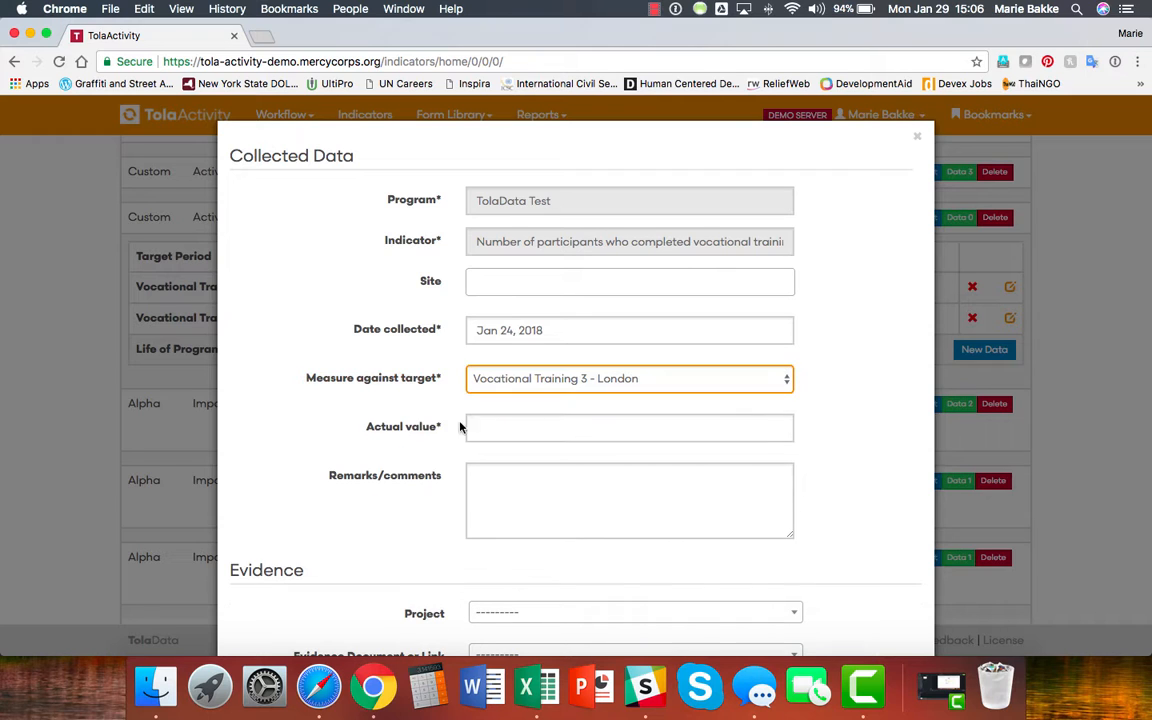
left_click(490, 427)
type("17")
scroll(813, 432, "down", 10)
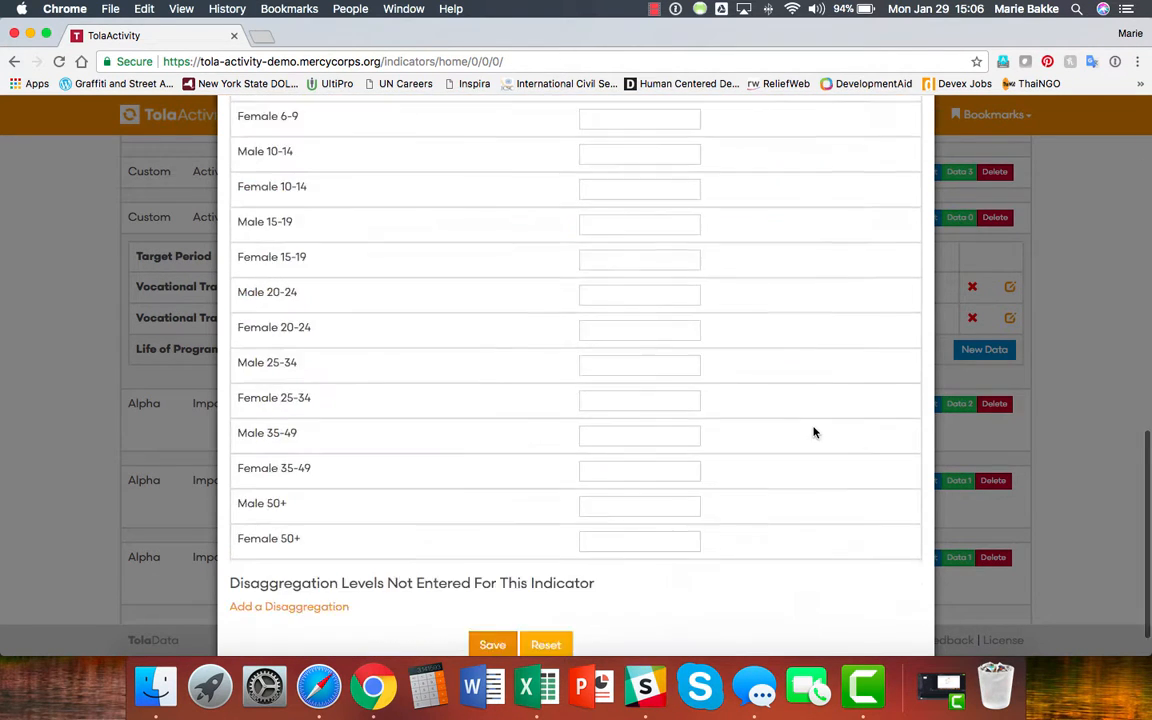
left_click(491, 604)
left_click(915, 138)
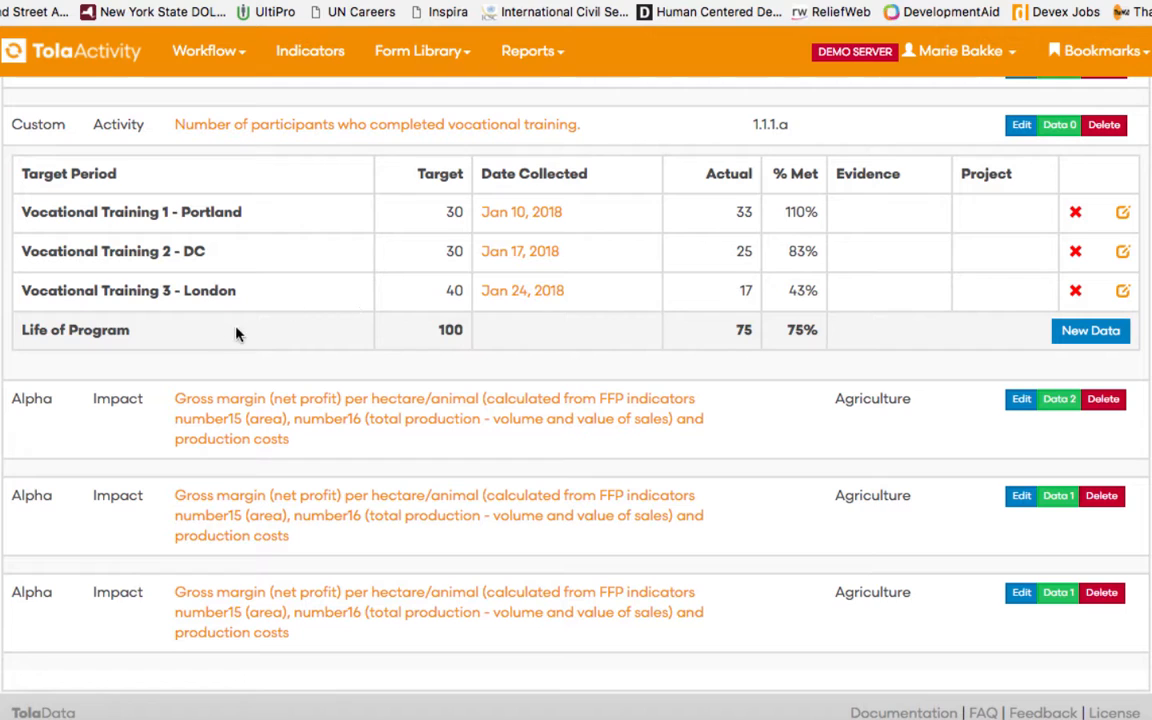
scroll(237, 333, "down", 1)
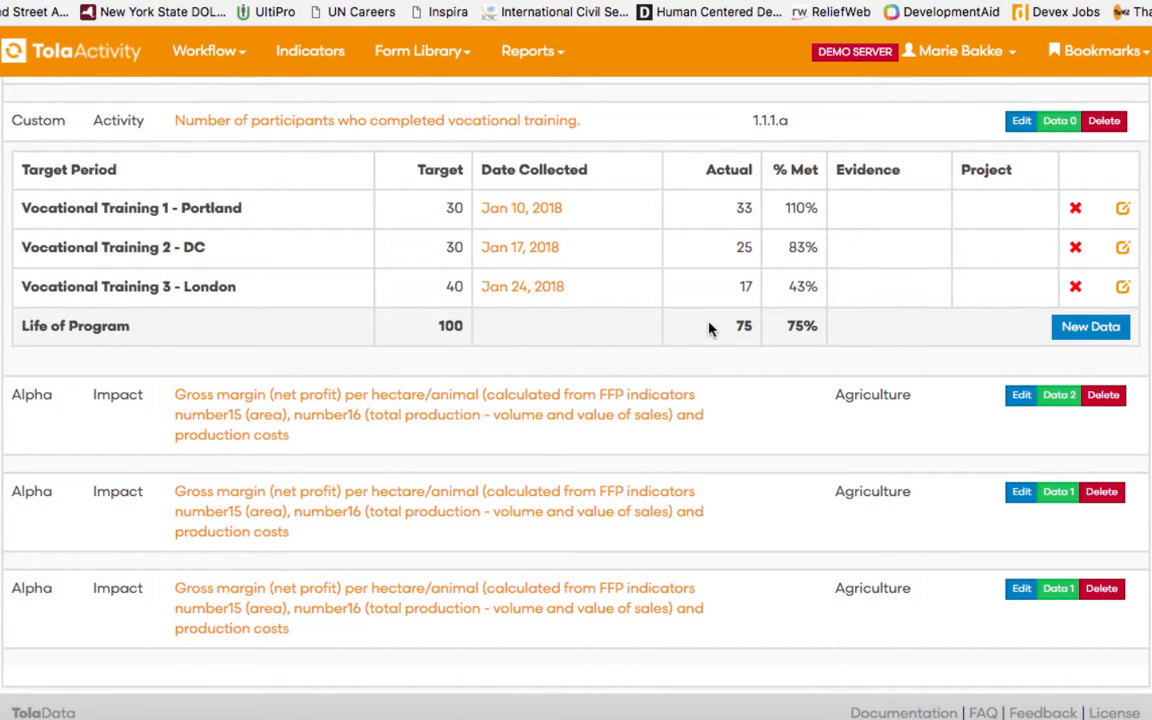
scroll(709, 330, "up", 1)
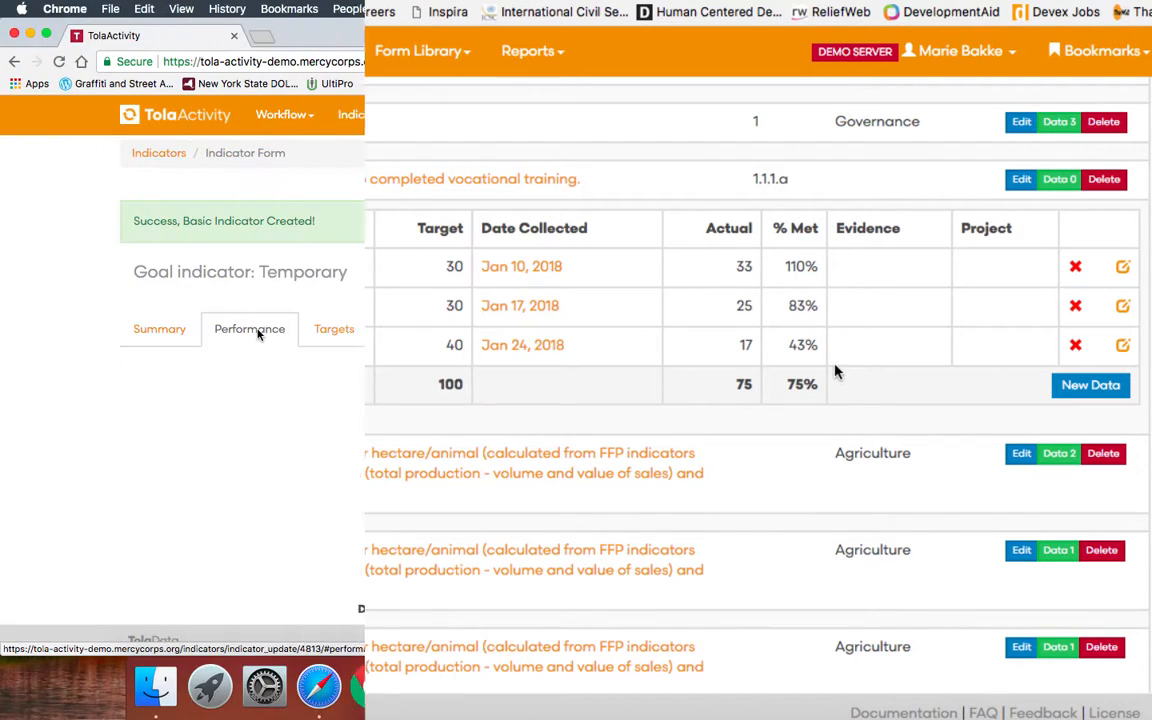
Rename the indicator from 'Temporary' to '% of participants demonstrating new vocational skills'.
left_click_drag(545, 370, 437, 370)
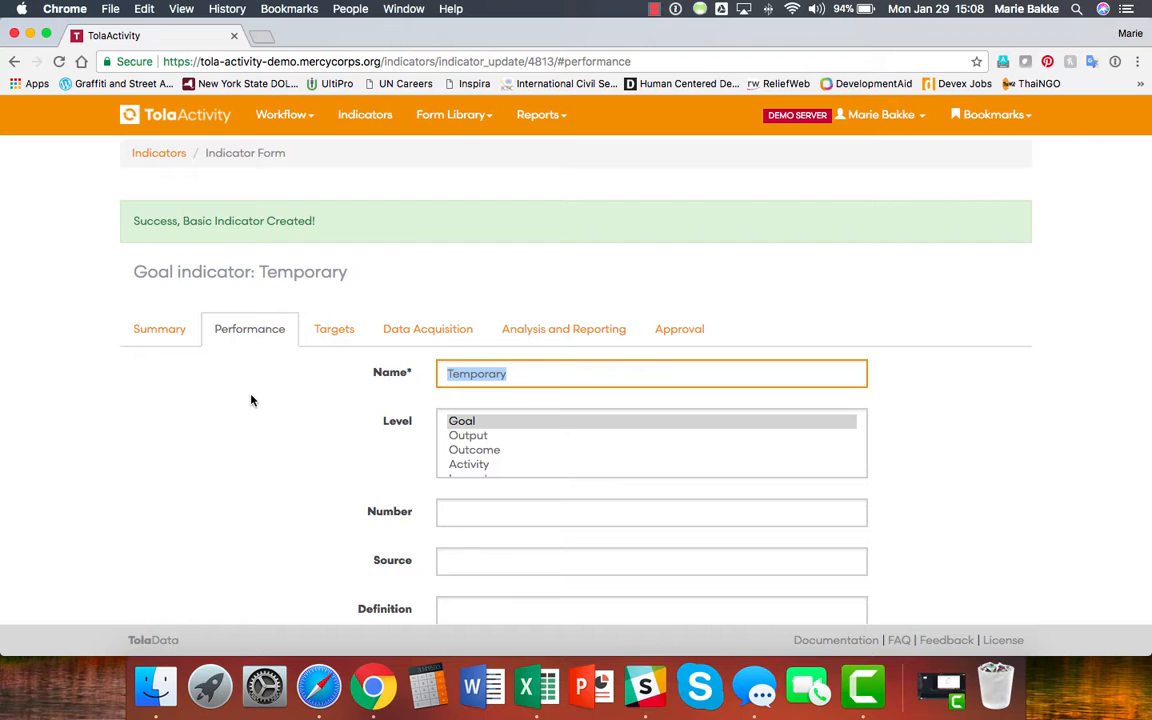
type("% of participants dem")
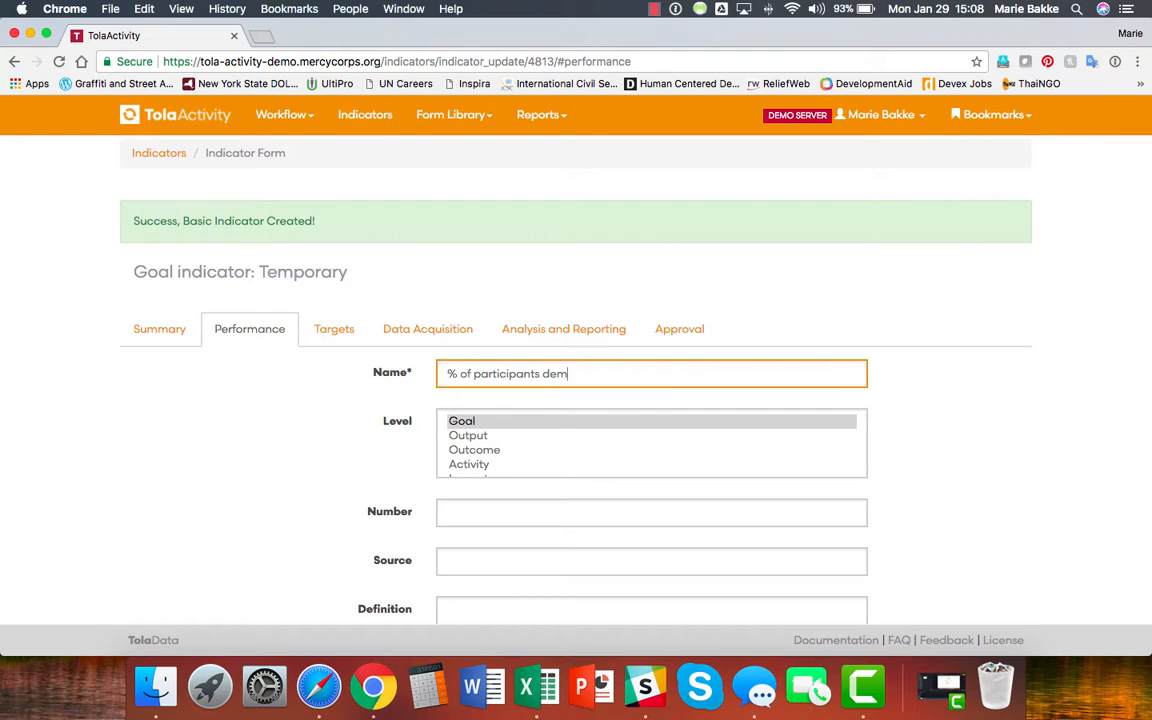
type("onstrati")
key("BackSpace")
key("BackSpace")
key("BackSpace")
type("rating new vocational skills")
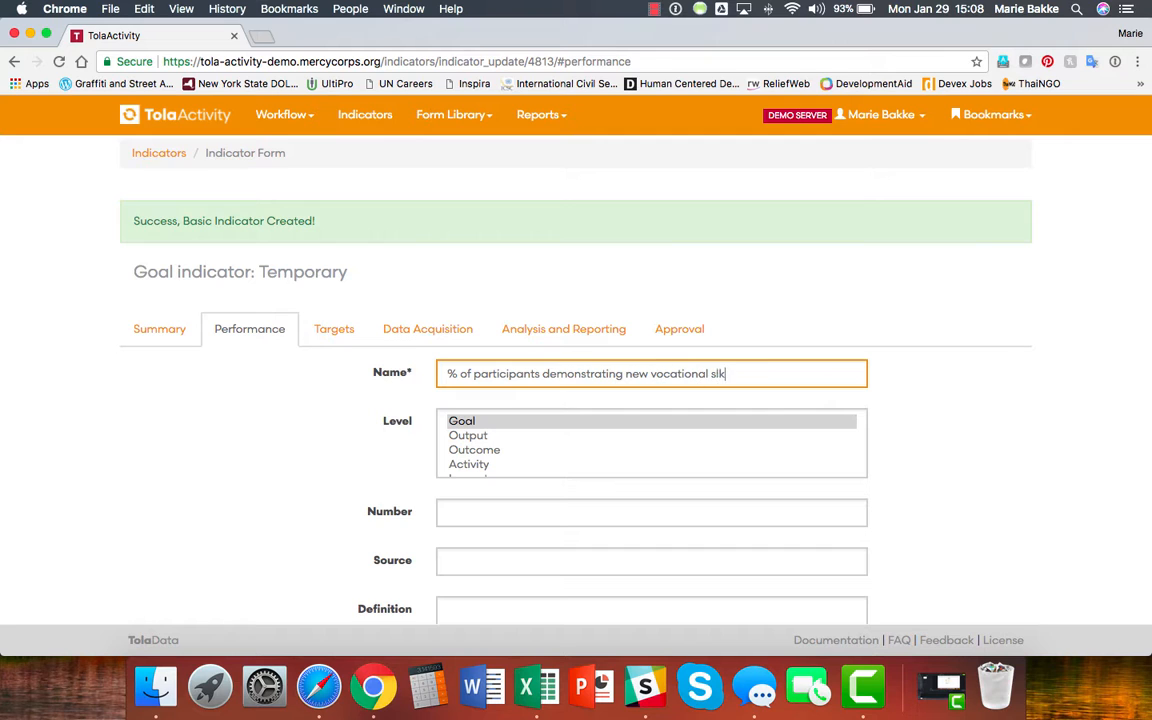
Set the indicator's unit to Percentage, with a Life of Program target of 80 and baseline 0.
left_click(334, 329)
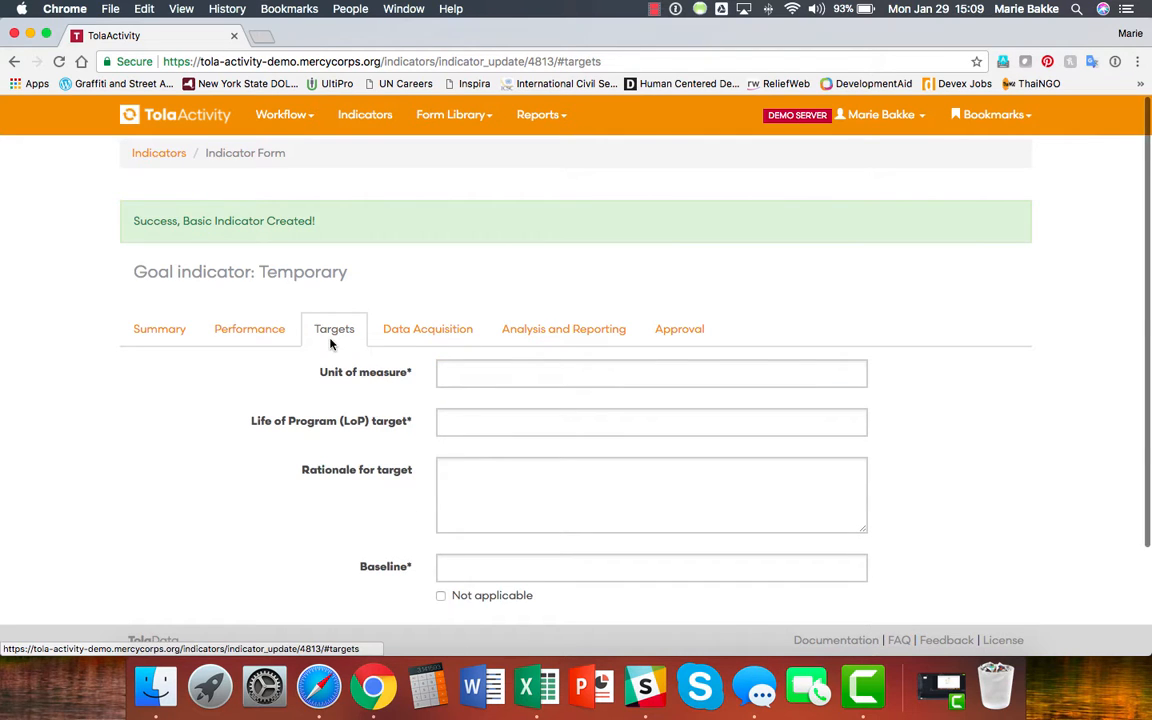
left_click(494, 373)
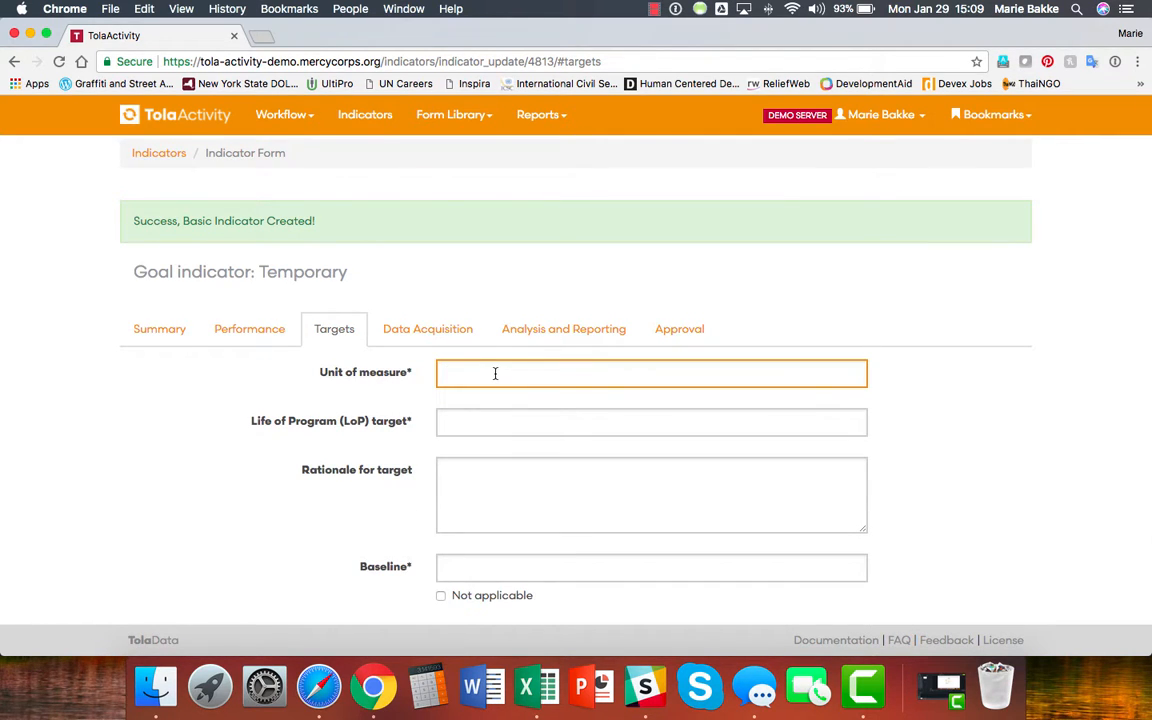
type("Percentage")
left_click(528, 418)
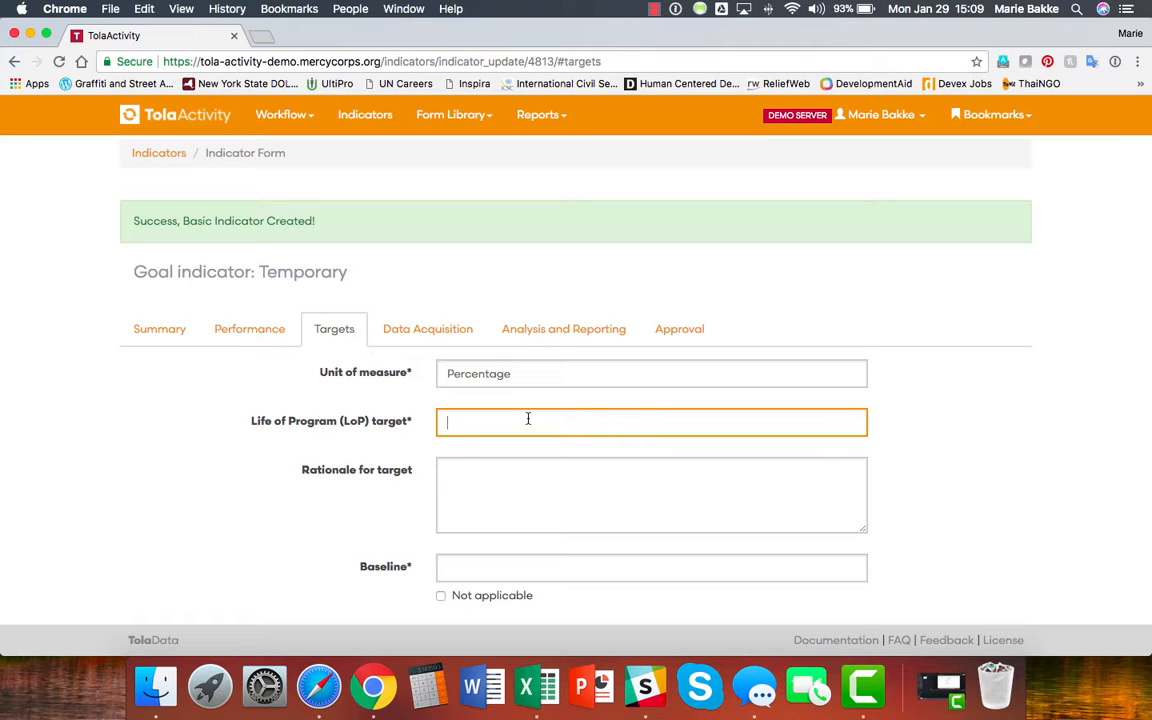
type("80")
scroll(522, 468, "down", 1)
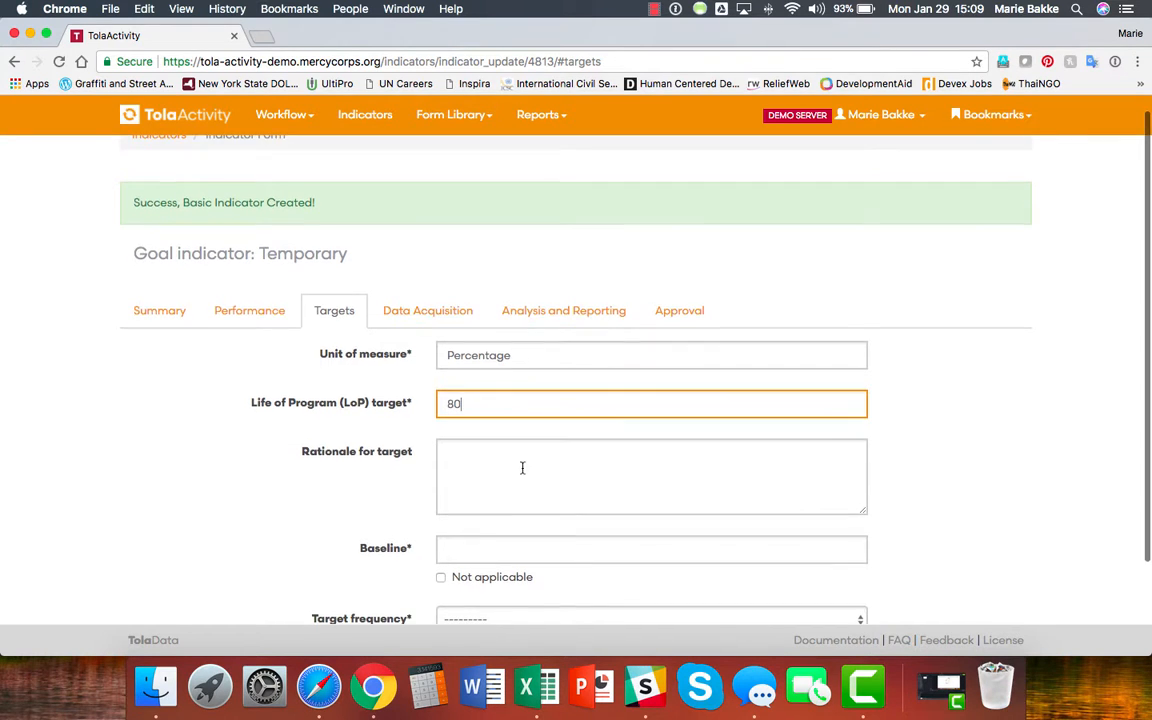
left_click(467, 546)
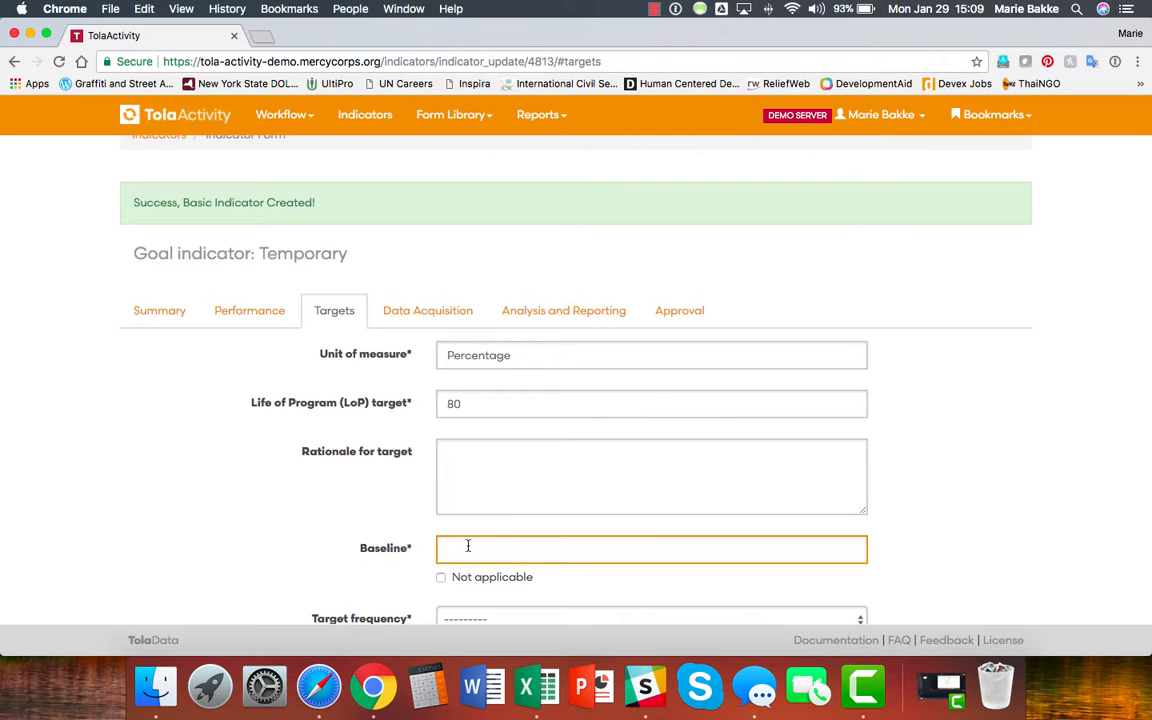
type("0")
Save the target frequency as Life of Program (LoP) only and return to Program Indicators.
scroll(417, 543, "down", 5)
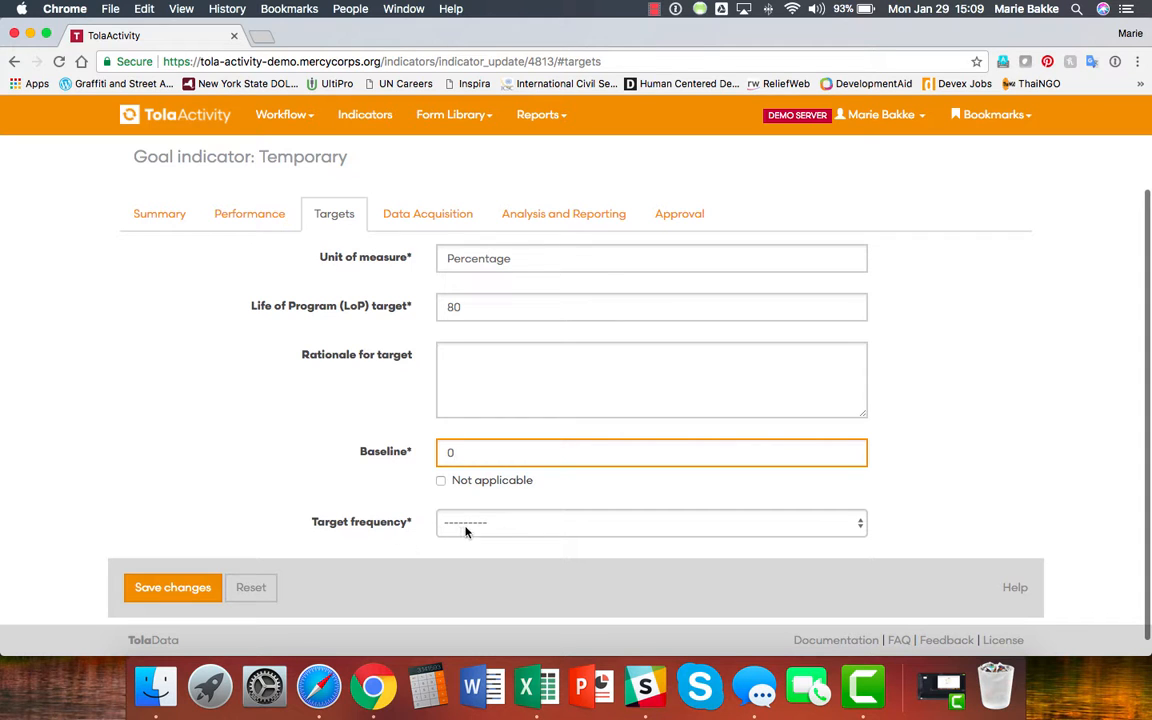
left_click(526, 524)
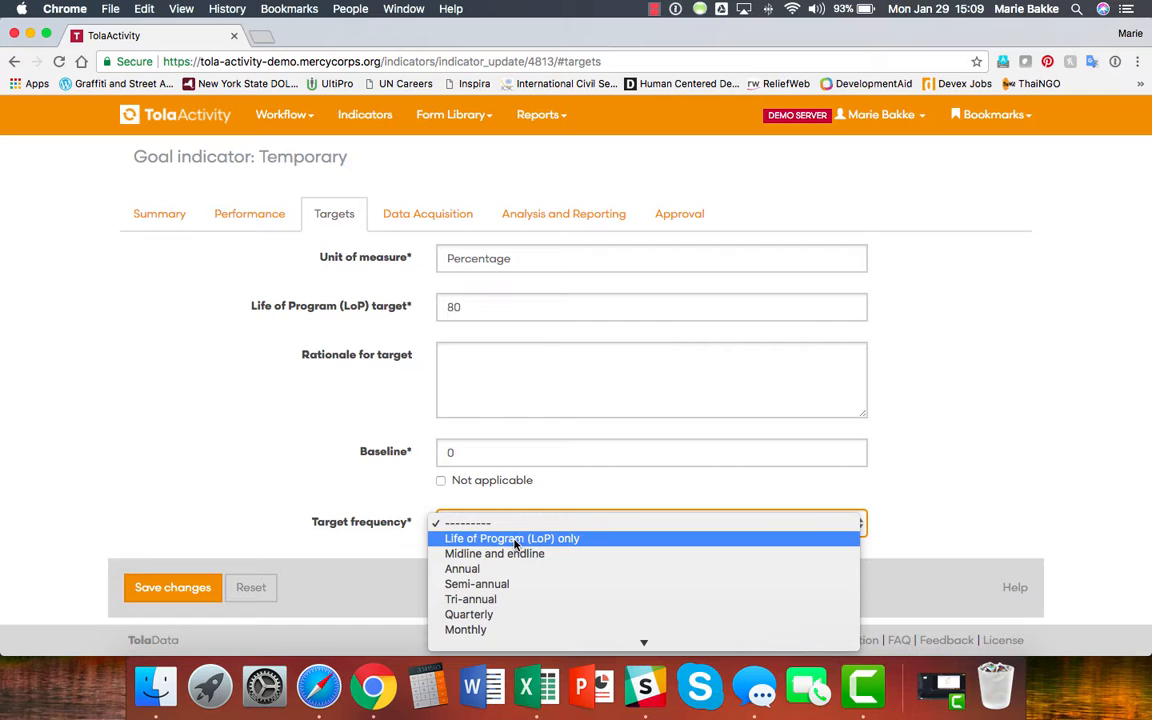
left_click(506, 544)
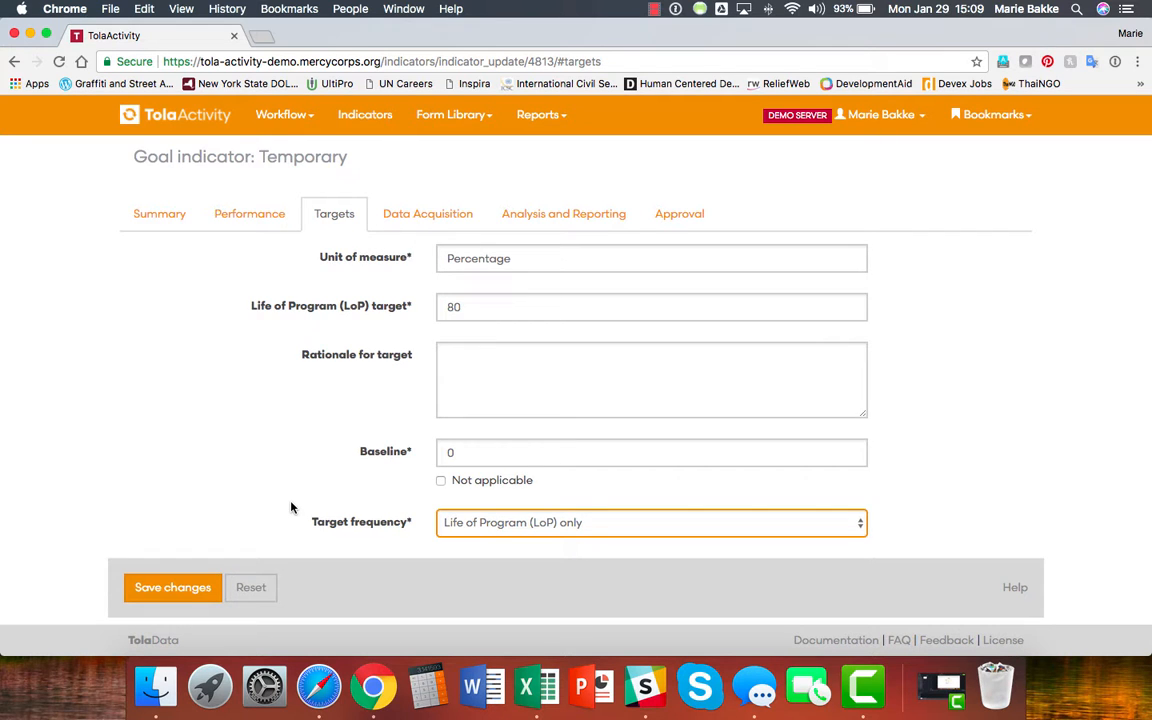
scroll(291, 507, "down", 1)
left_click(147, 572)
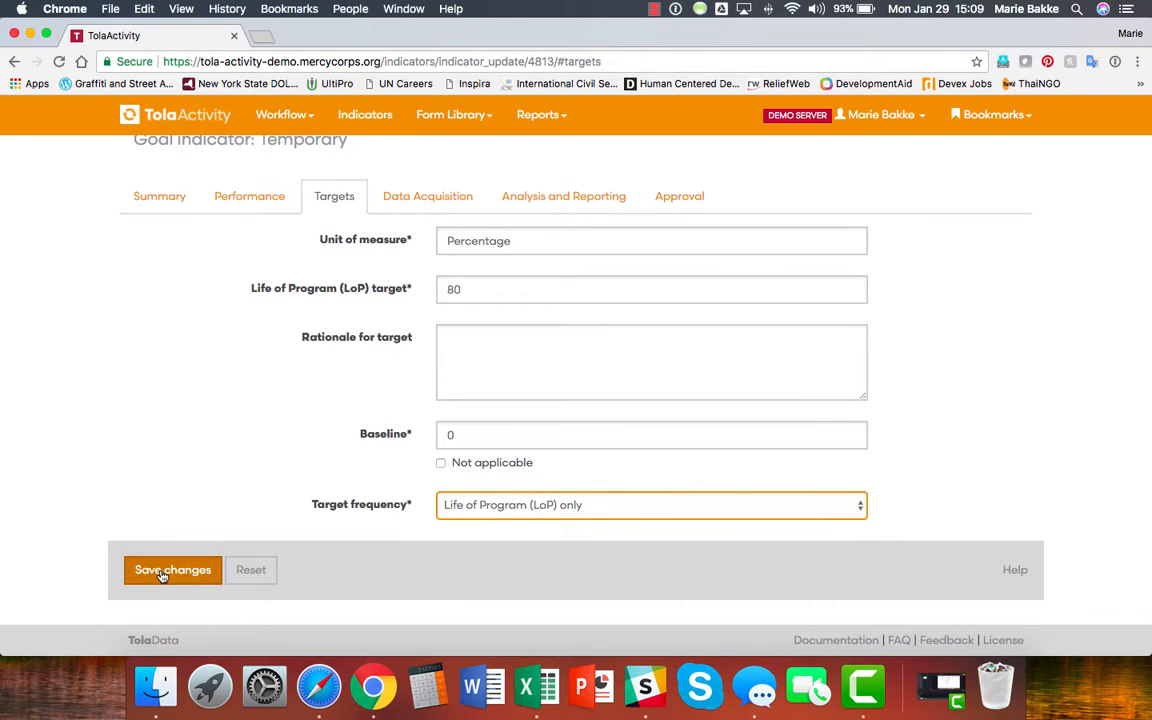
left_click(160, 152)
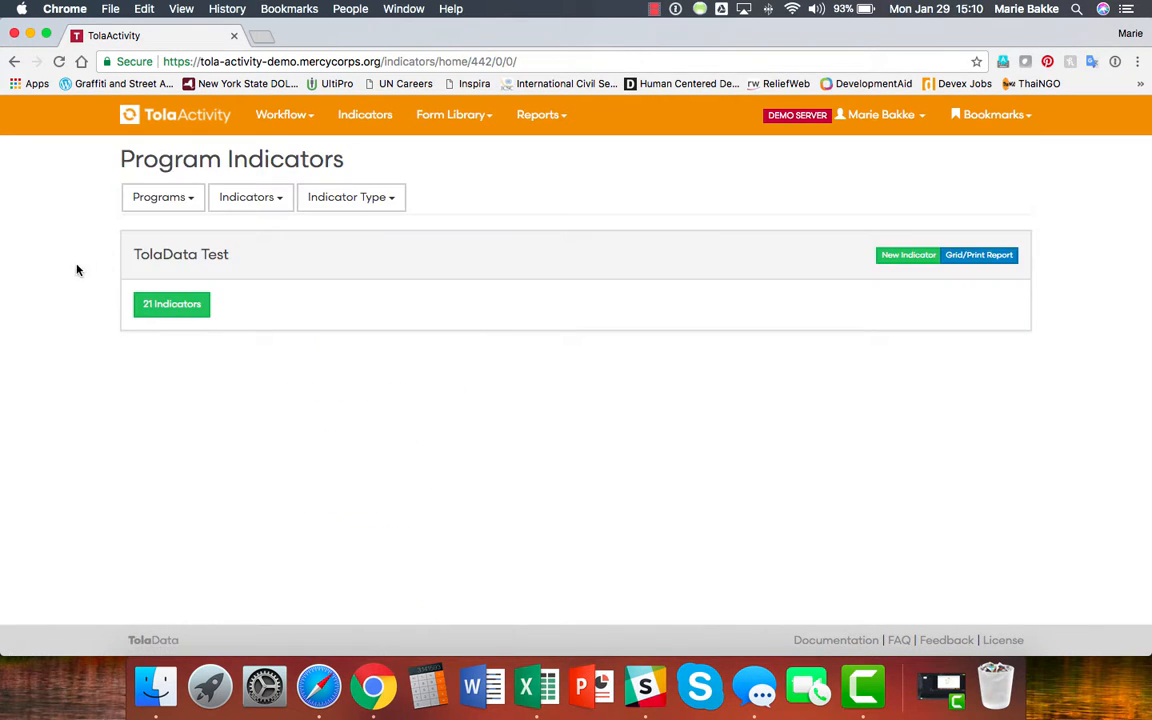
Expand the program's 21 indicators and show the vocational skills indicator's collected data.
left_click(174, 310)
scroll(98, 453, "down", 5)
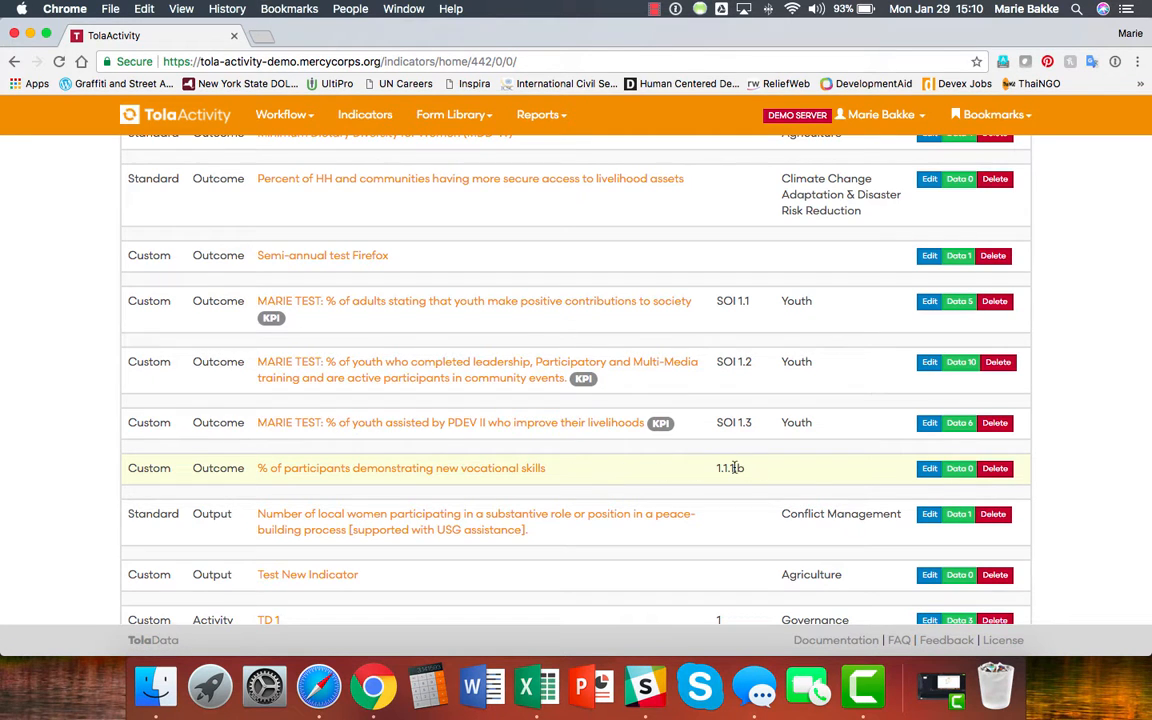
left_click(959, 468)
Add a collected data record dated 3/15/2016 with actual value 32.
left_click(982, 538)
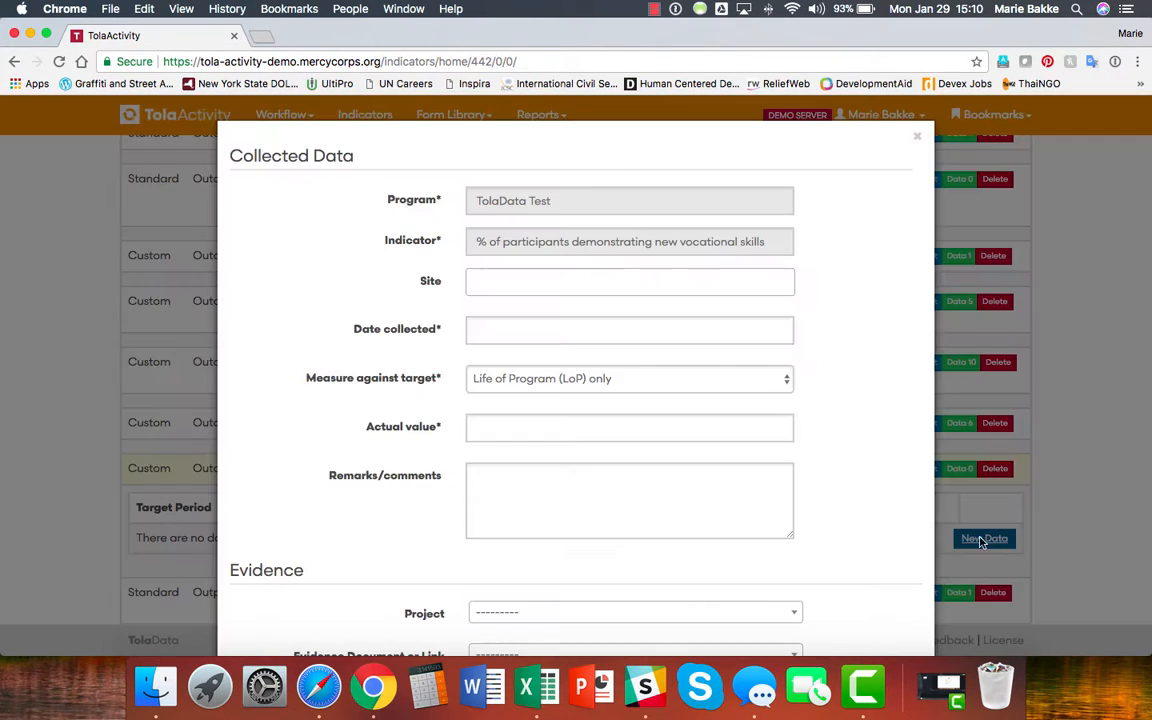
left_click(555, 331)
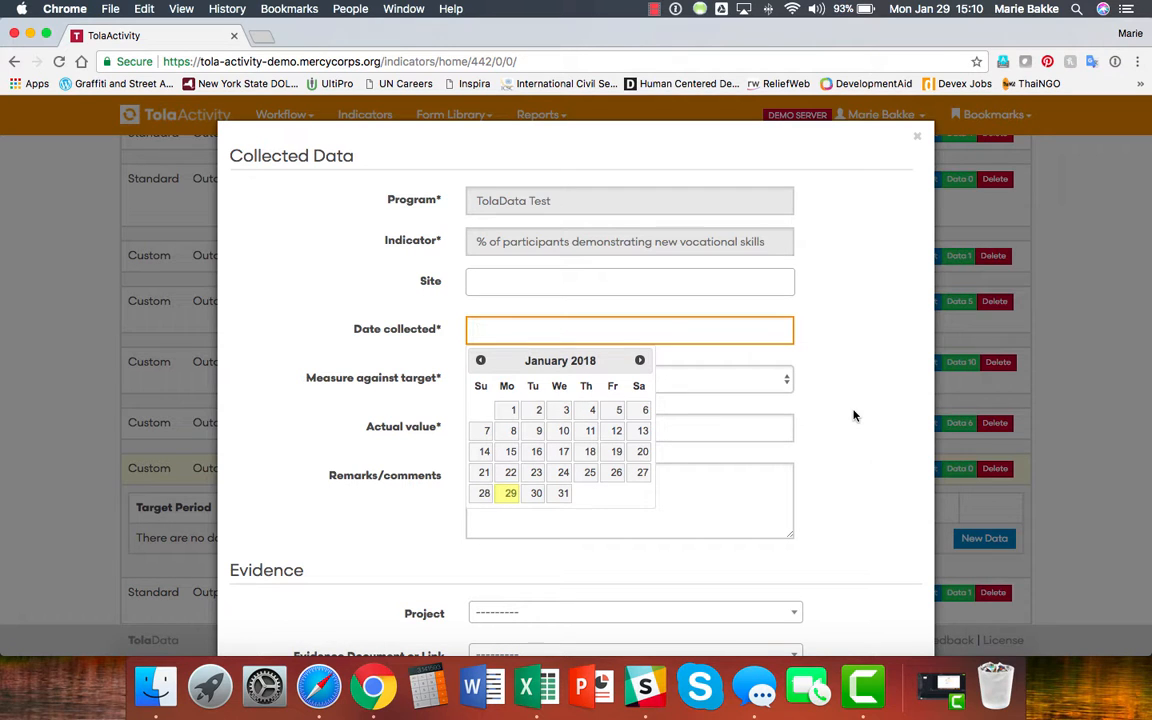
type("3/15/2016")
left_click(846, 342)
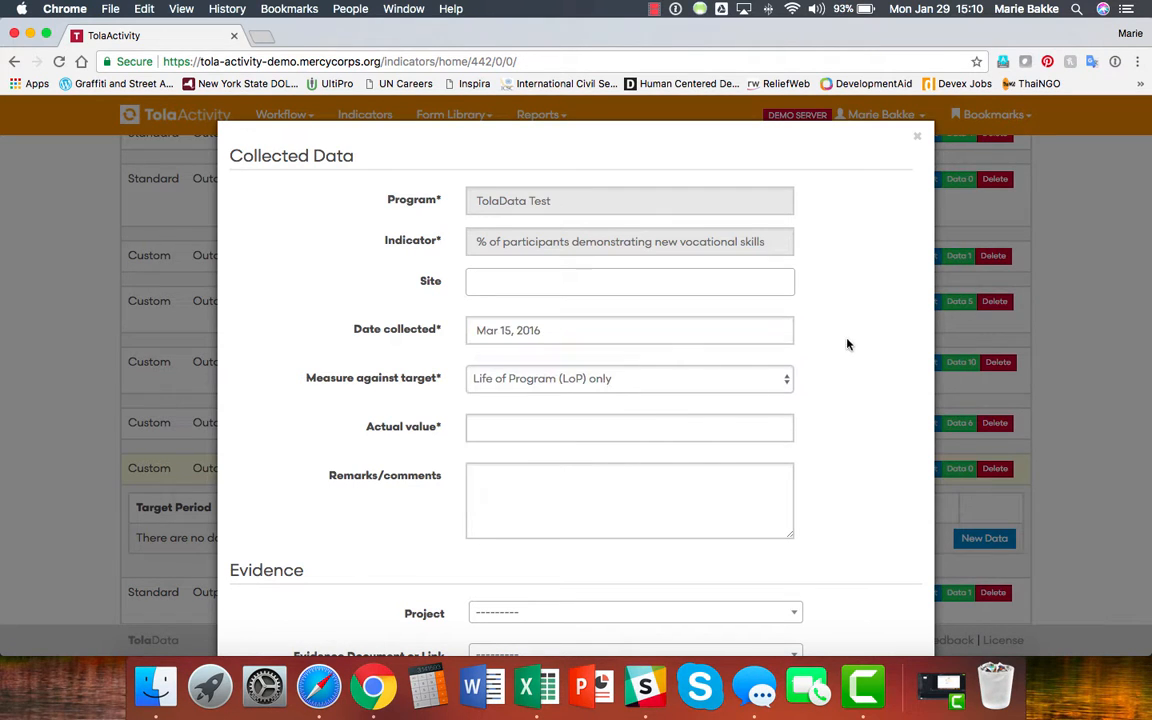
left_click(505, 428)
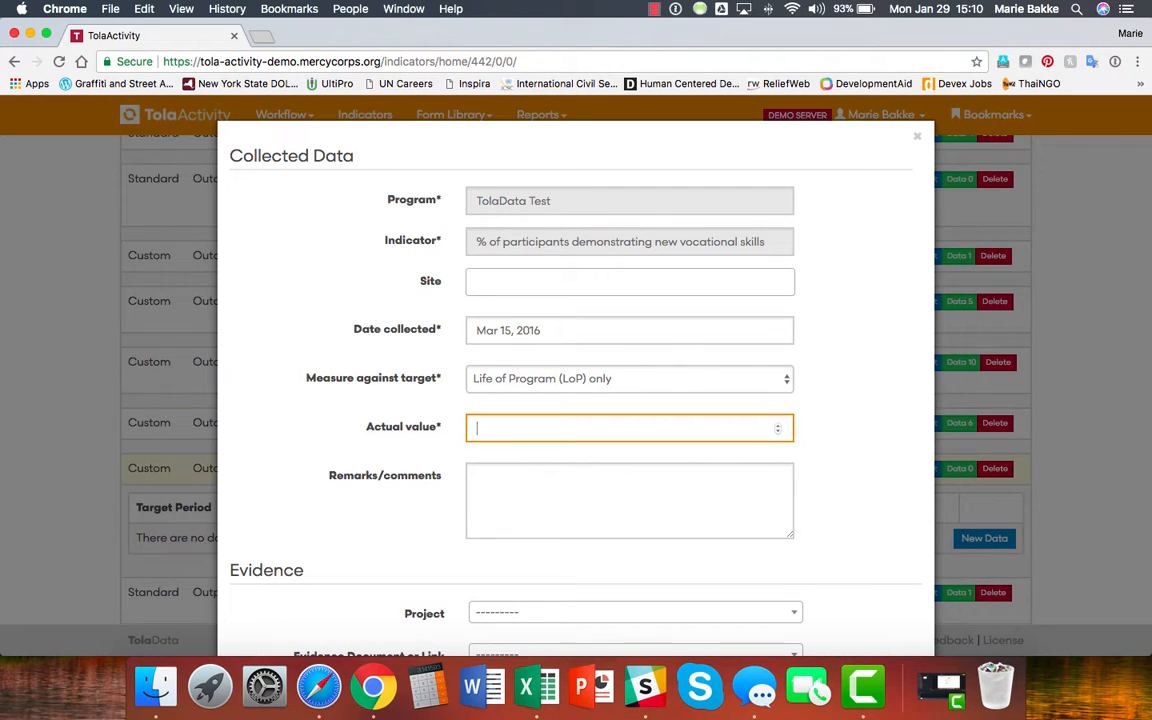
type("32")
left_click(843, 447)
scroll(843, 447, "down", 15)
left_click(494, 606)
left_click(918, 136)
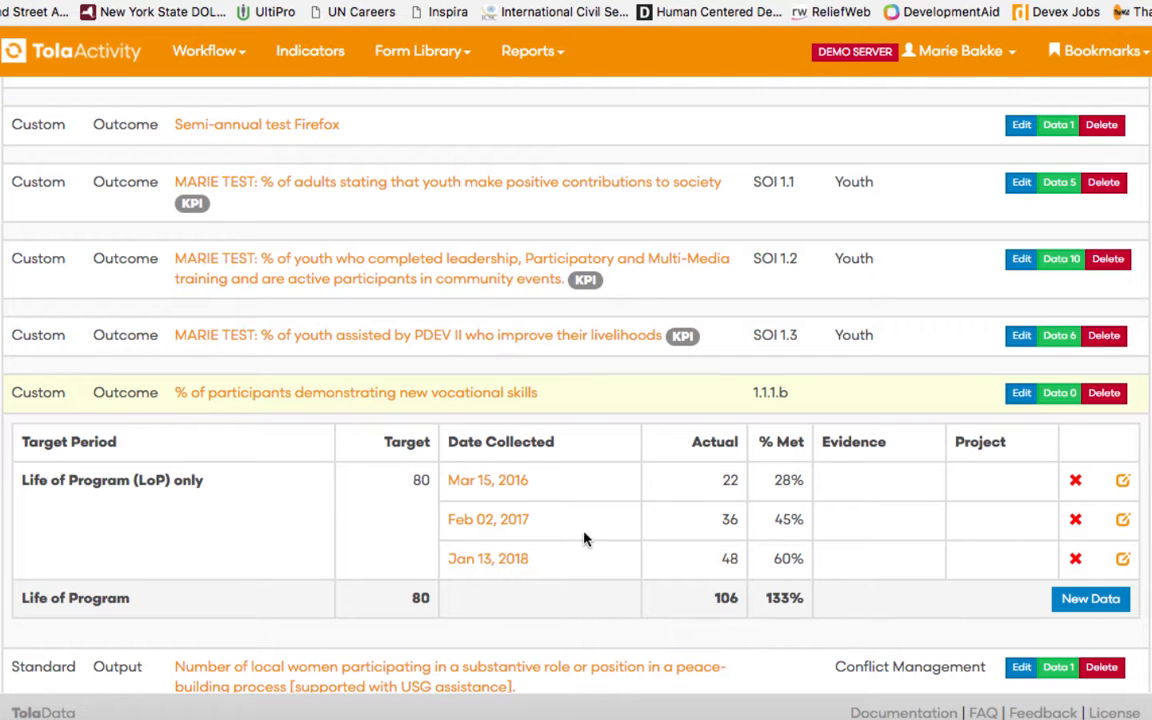
Change the indicator's target frequency to Annual, starting Jan 1, 2016, with 6 periods.
left_click(1021, 392)
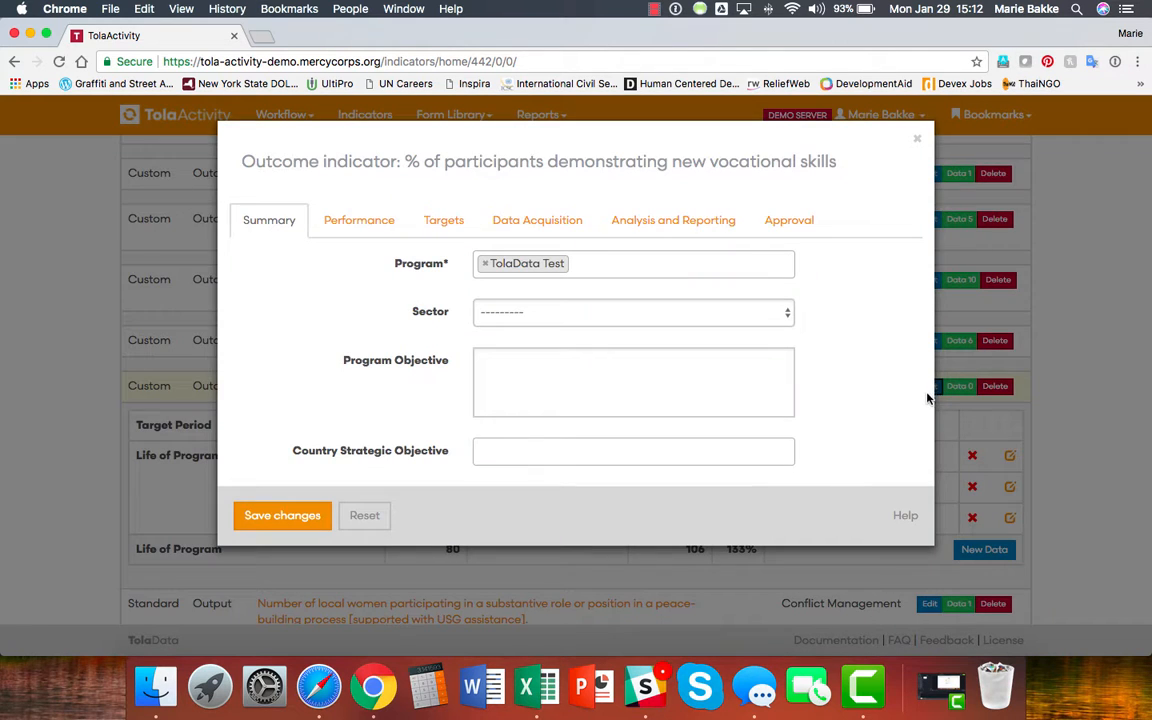
left_click(443, 221)
left_click(556, 529)
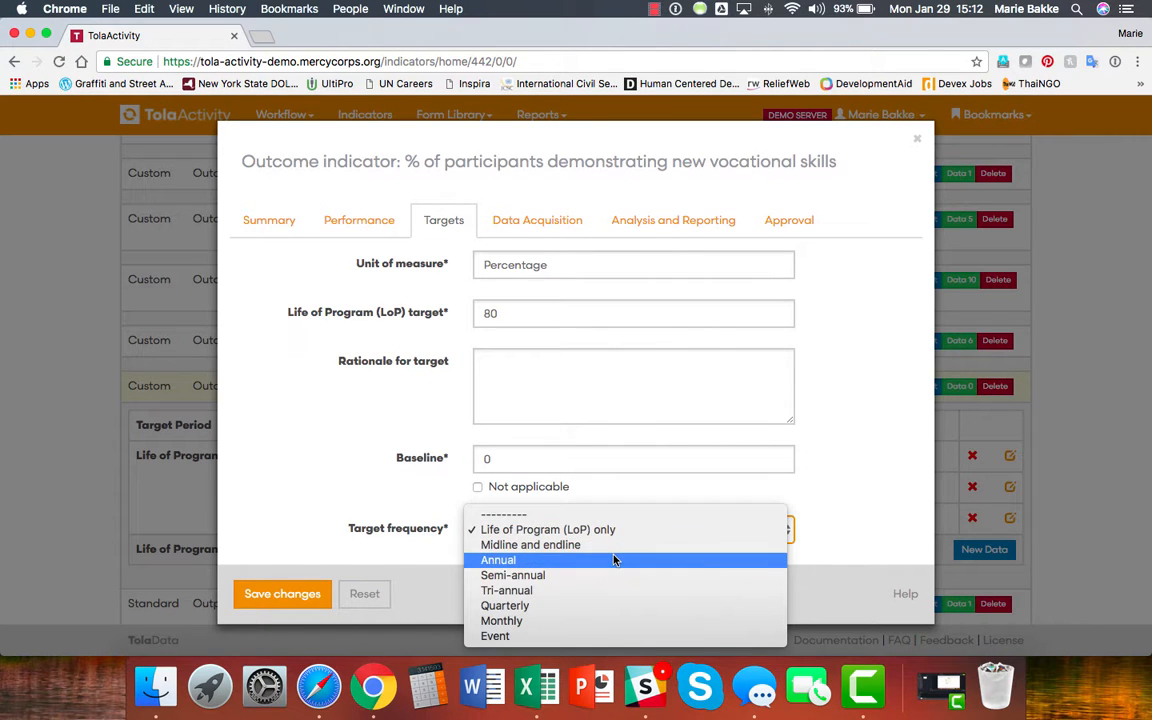
left_click(614, 559)
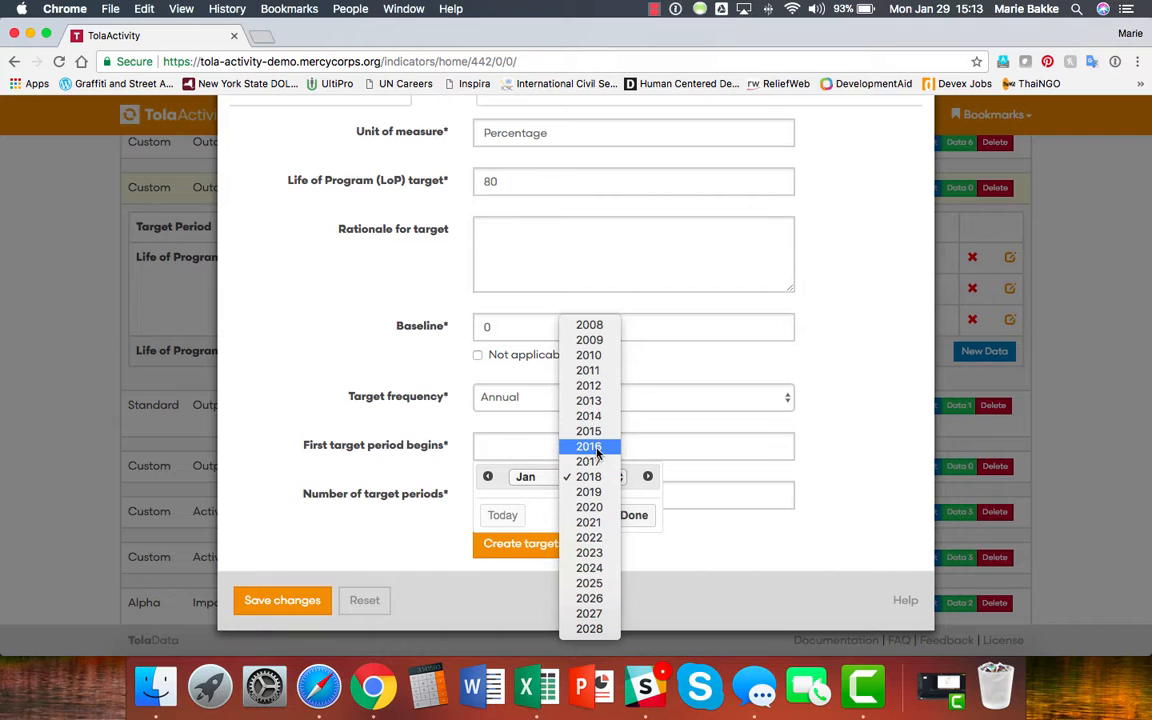
left_click(593, 447)
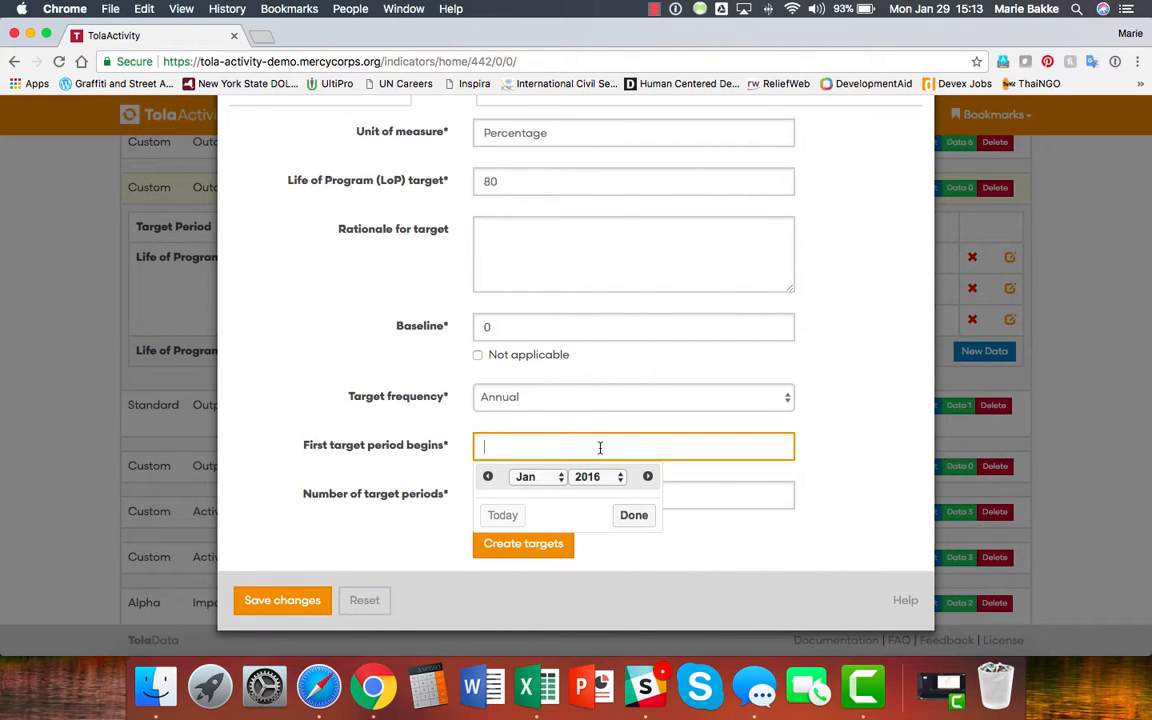
left_click(634, 515)
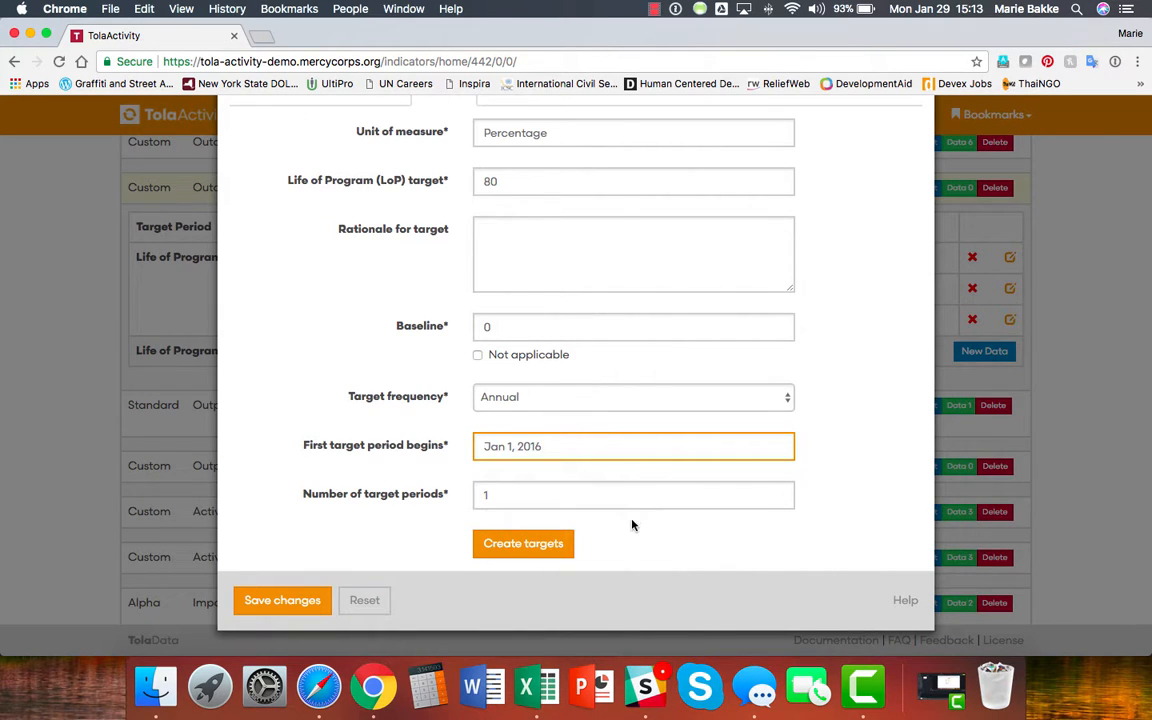
left_click(515, 496)
key("BackSpace")
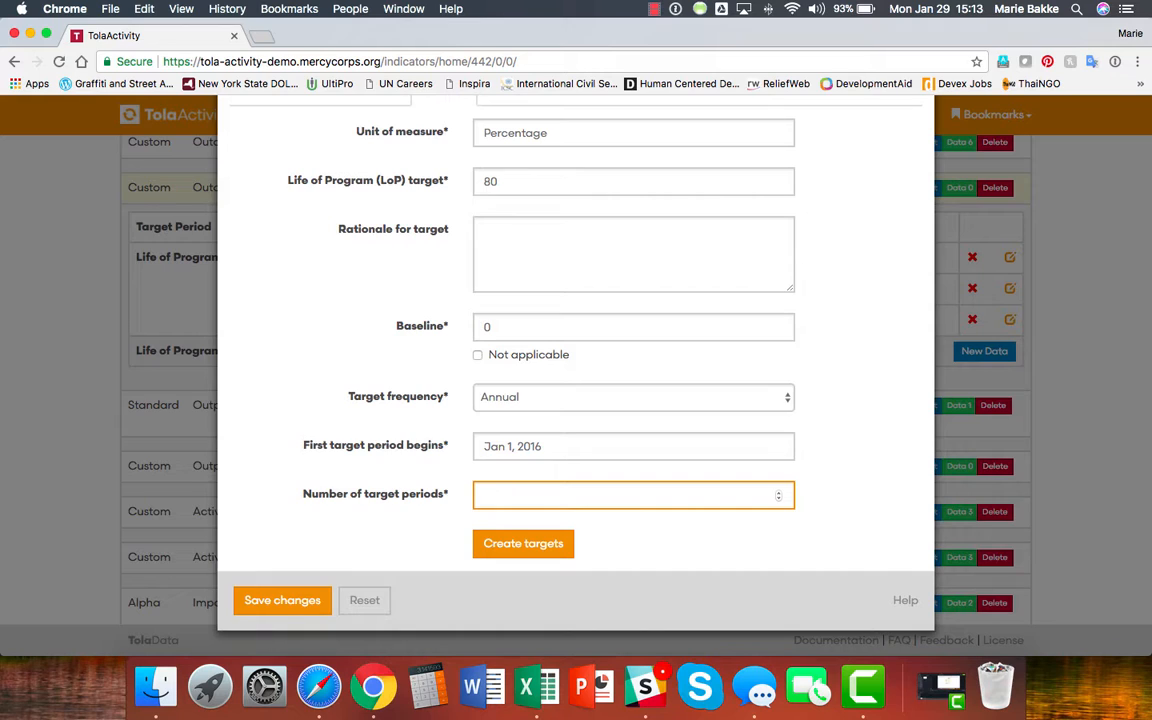
type("6")
key("Return")
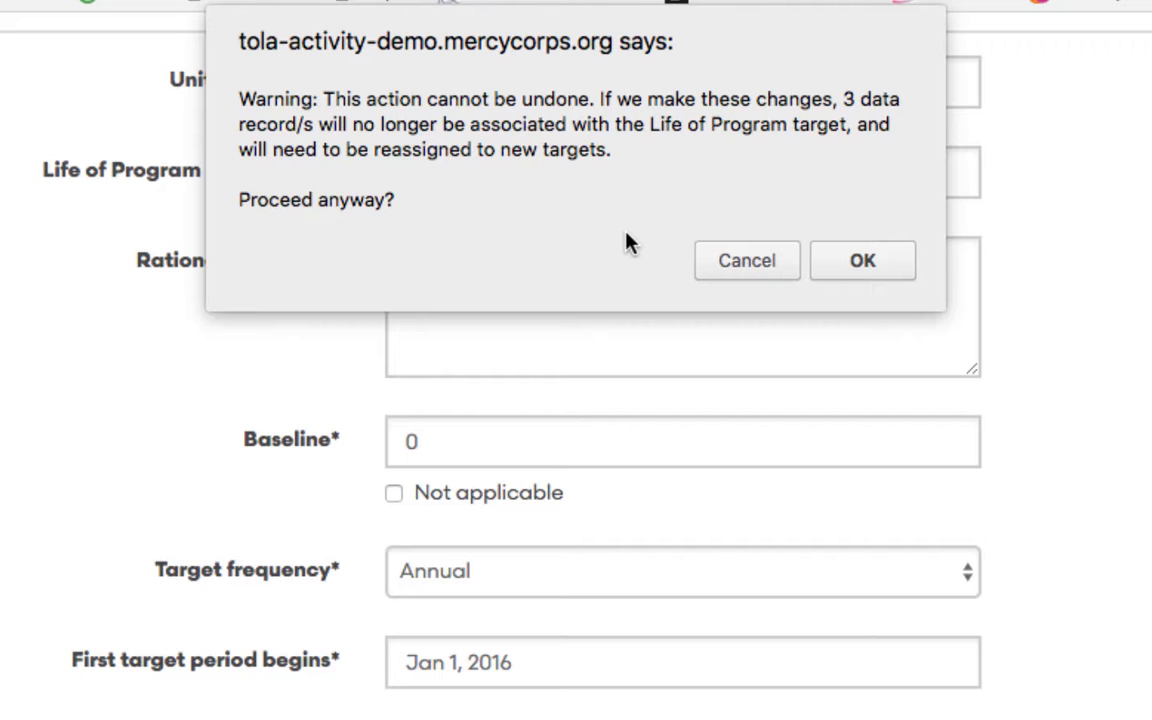
left_click(863, 260)
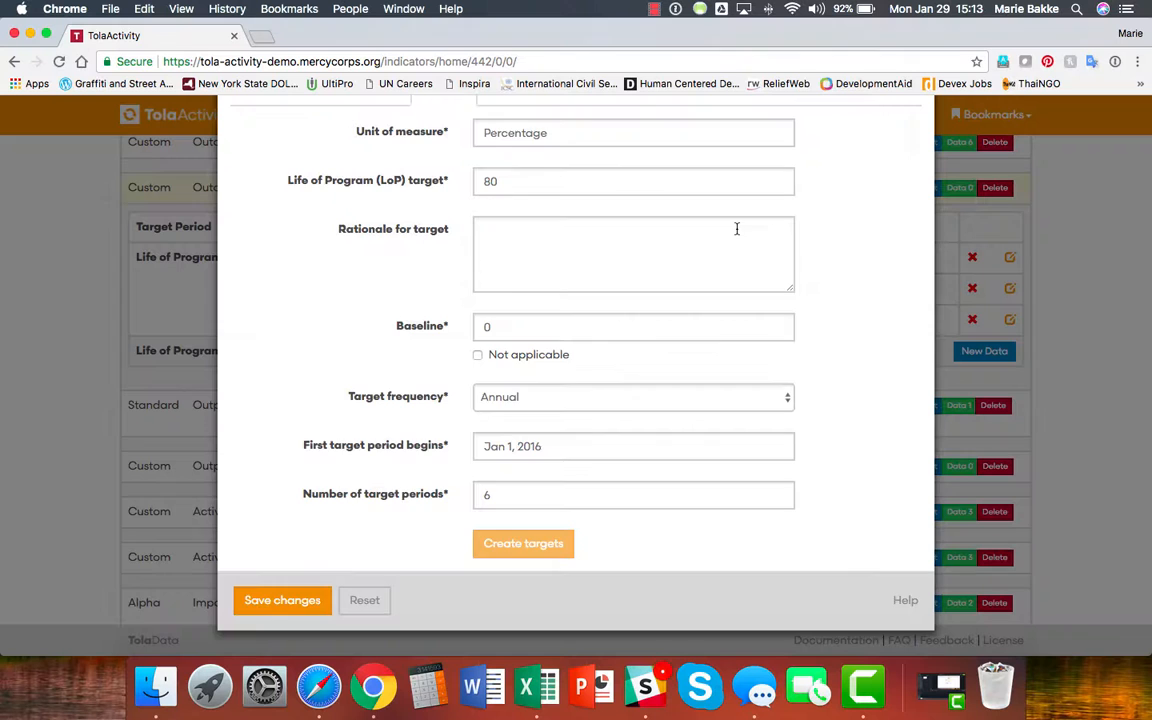
Enter yearly targets 0, 10, 20, 40, 60 and 80 for Years 1–6 and save.
scroll(870, 272, "down", 5)
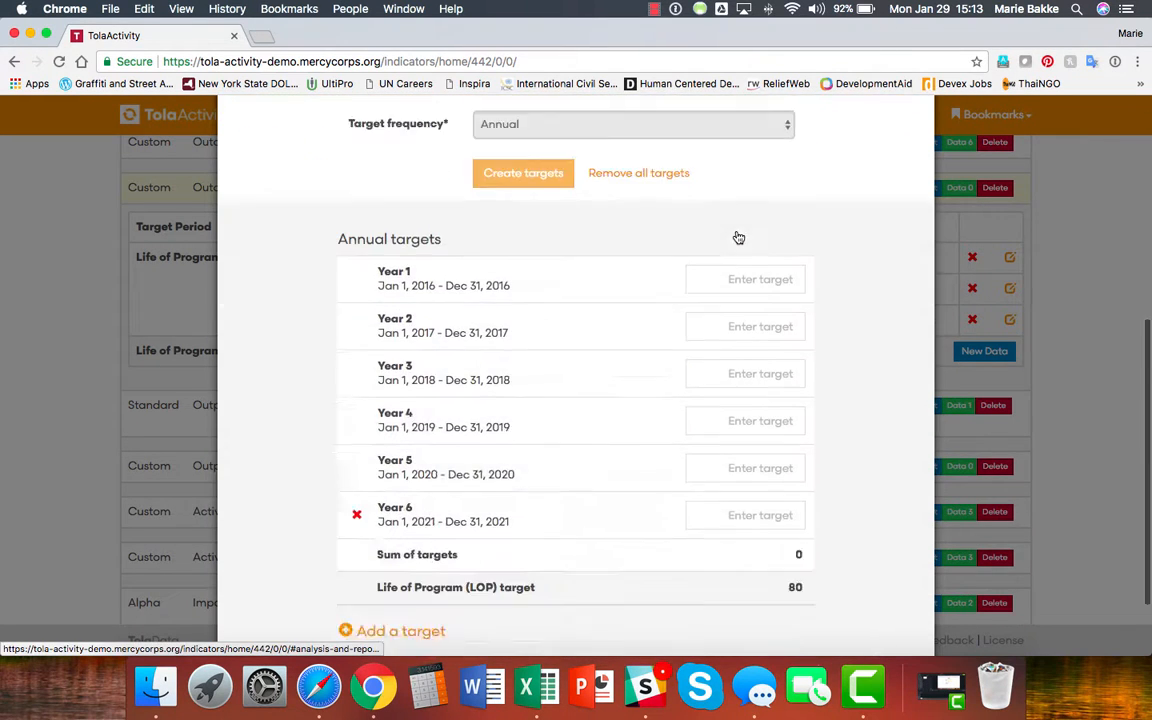
scroll(738, 237, "down", 2)
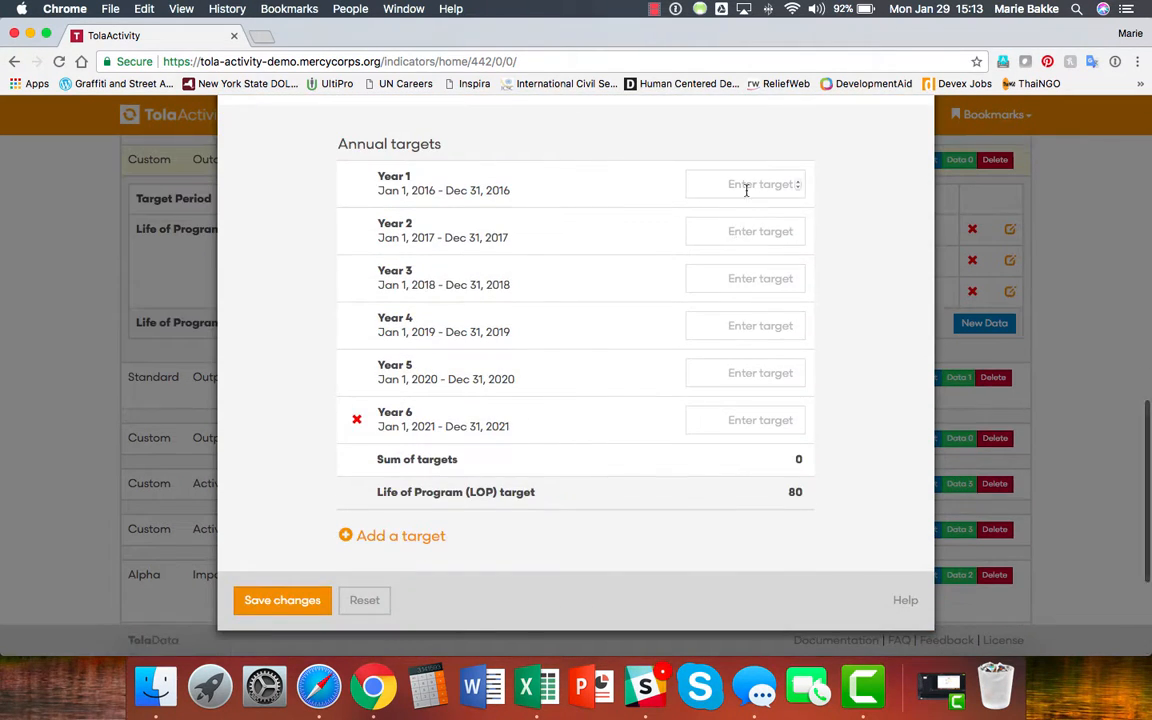
left_click(745, 183)
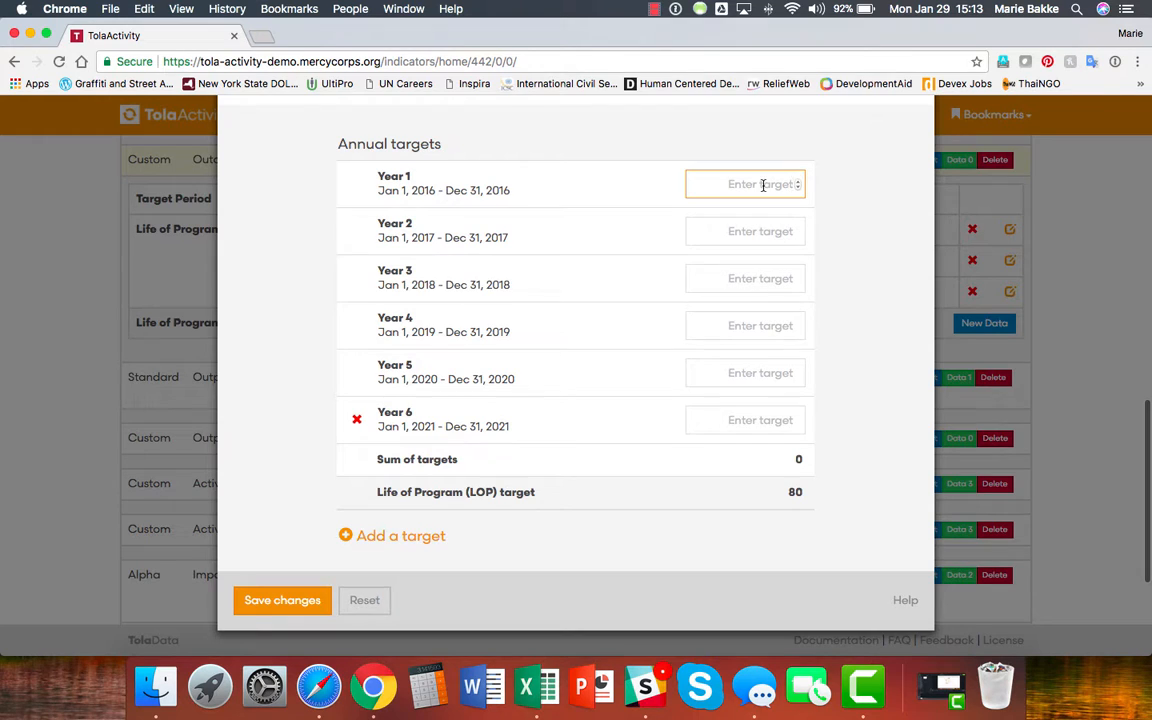
left_click(730, 420)
type("80")
left_click(750, 373)
type("60")
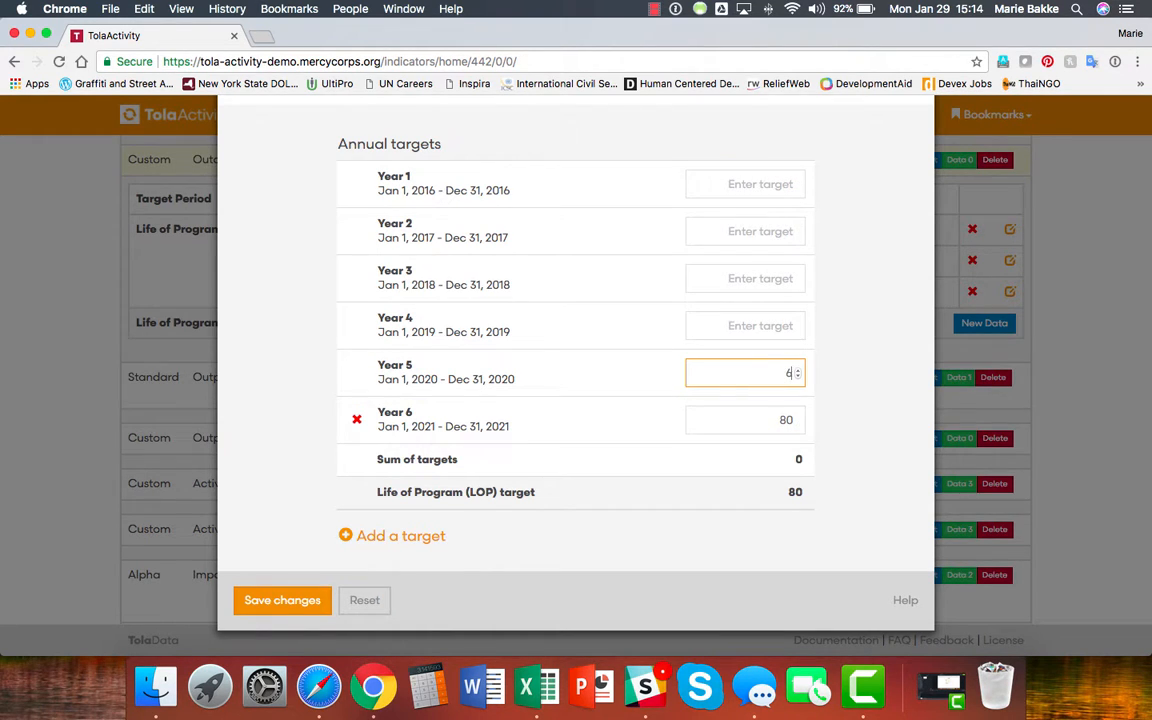
left_click(745, 325)
type("40")
left_click(750, 278)
type("20")
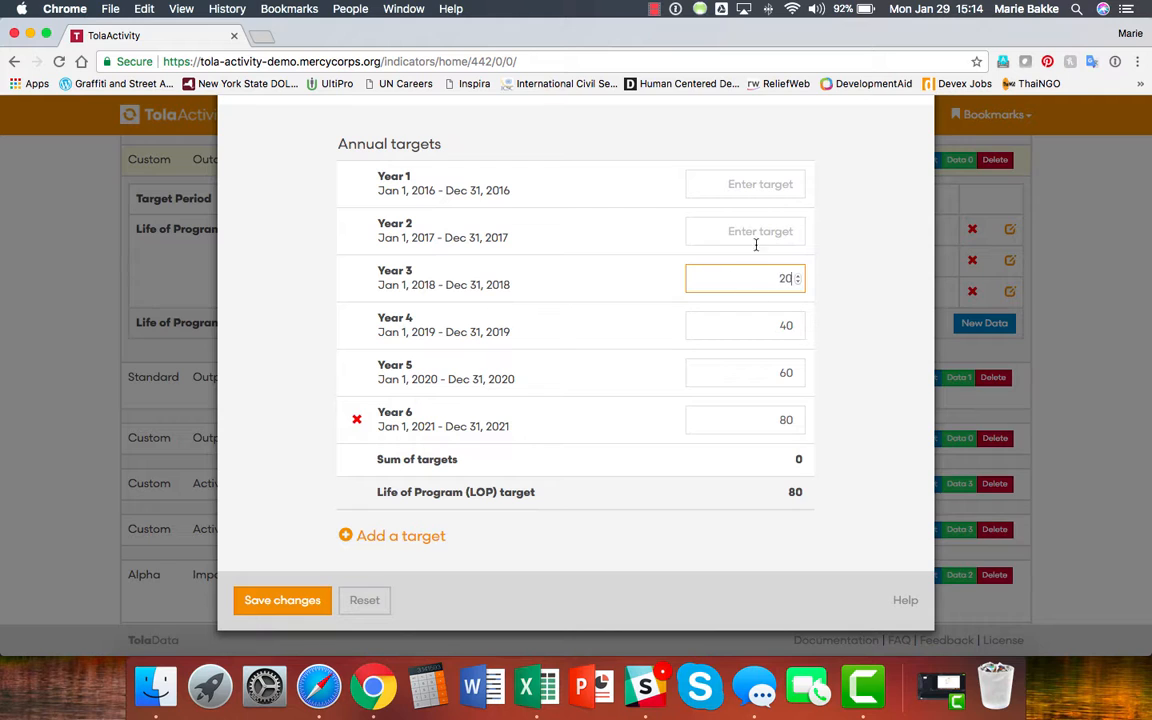
left_click(722, 231)
type("10")
left_click(757, 190)
type("0")
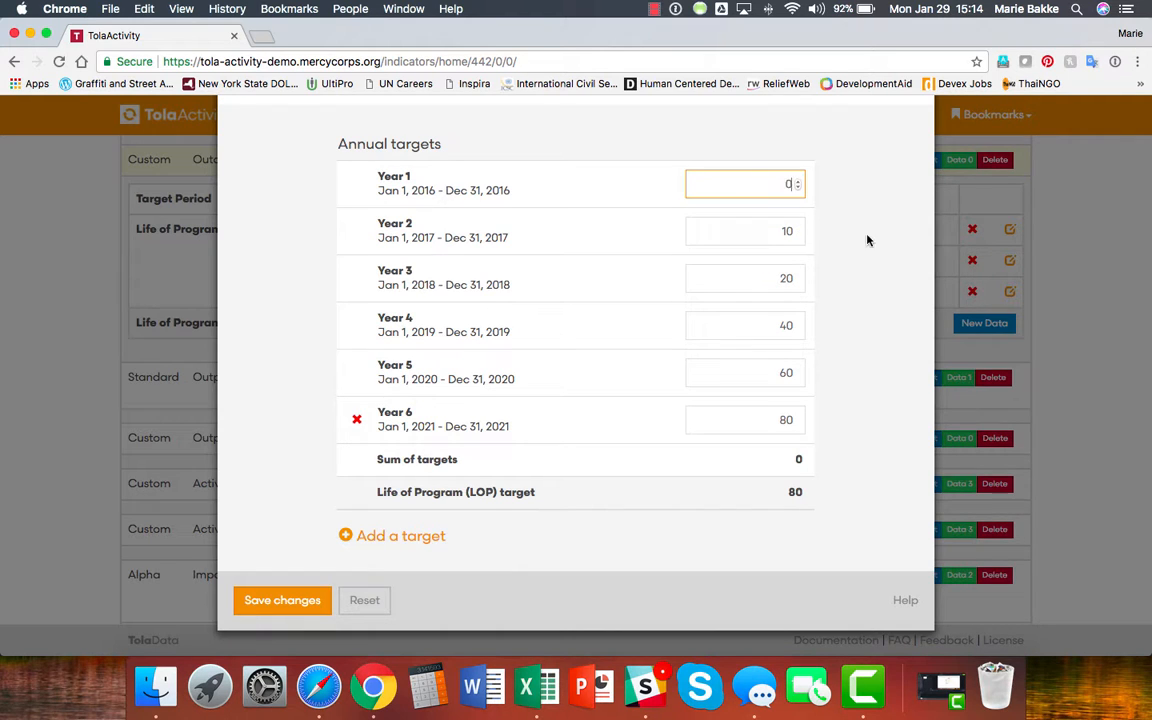
left_click(295, 600)
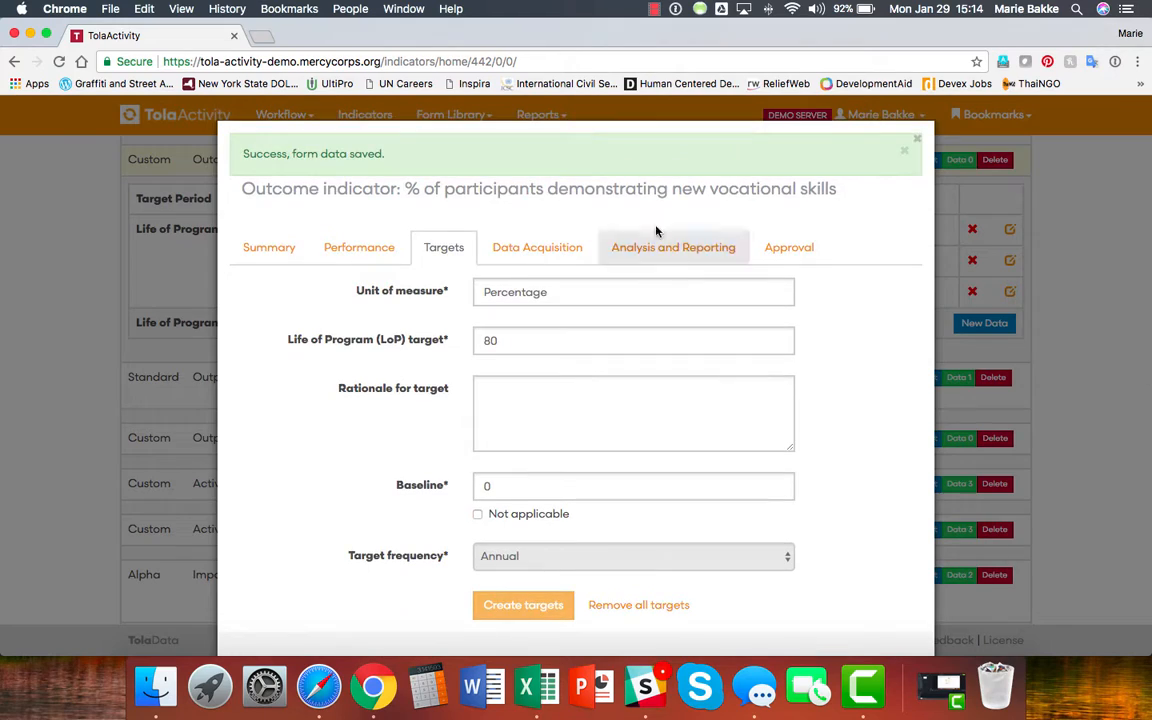
Close the indicator editor and review yearly targets 0, 10, 20 with 360% and 240% met.
left_click(917, 139)
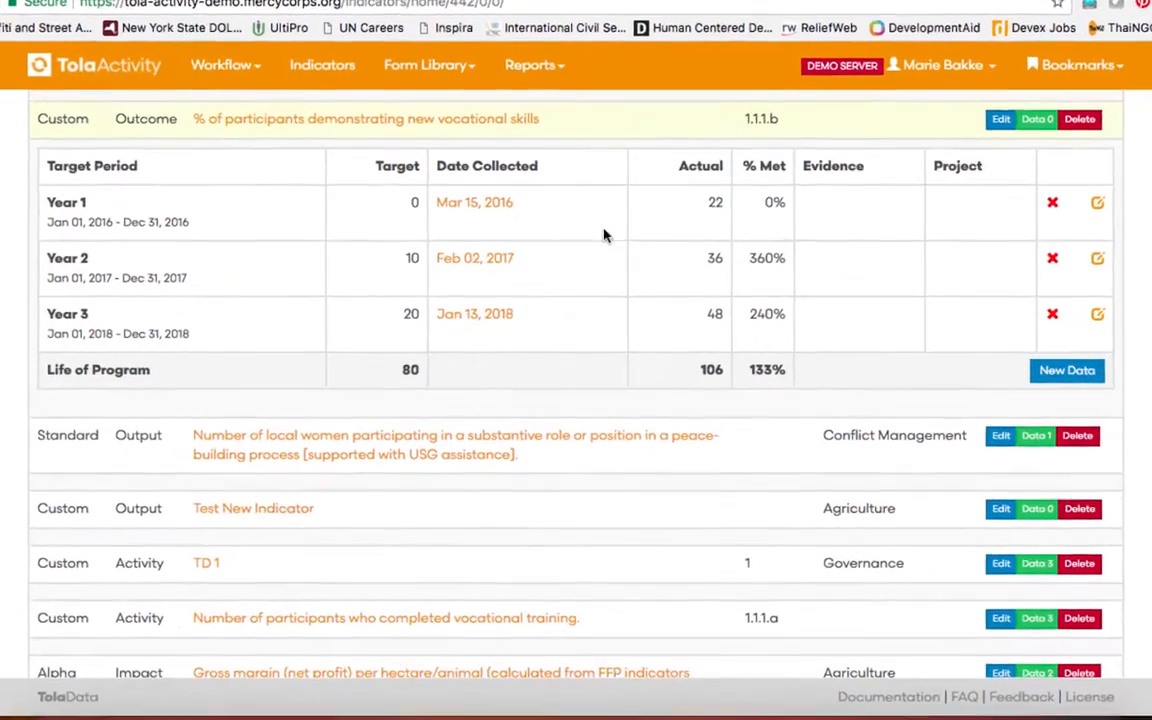
scroll(583, 250, "up", 1)
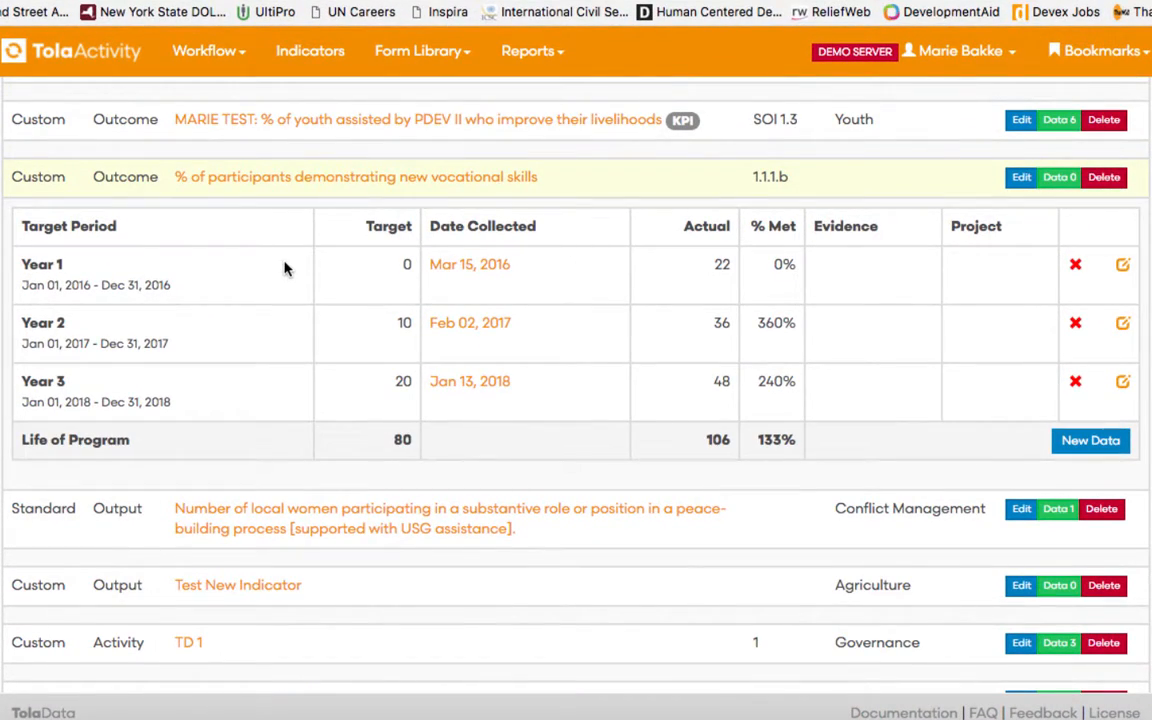